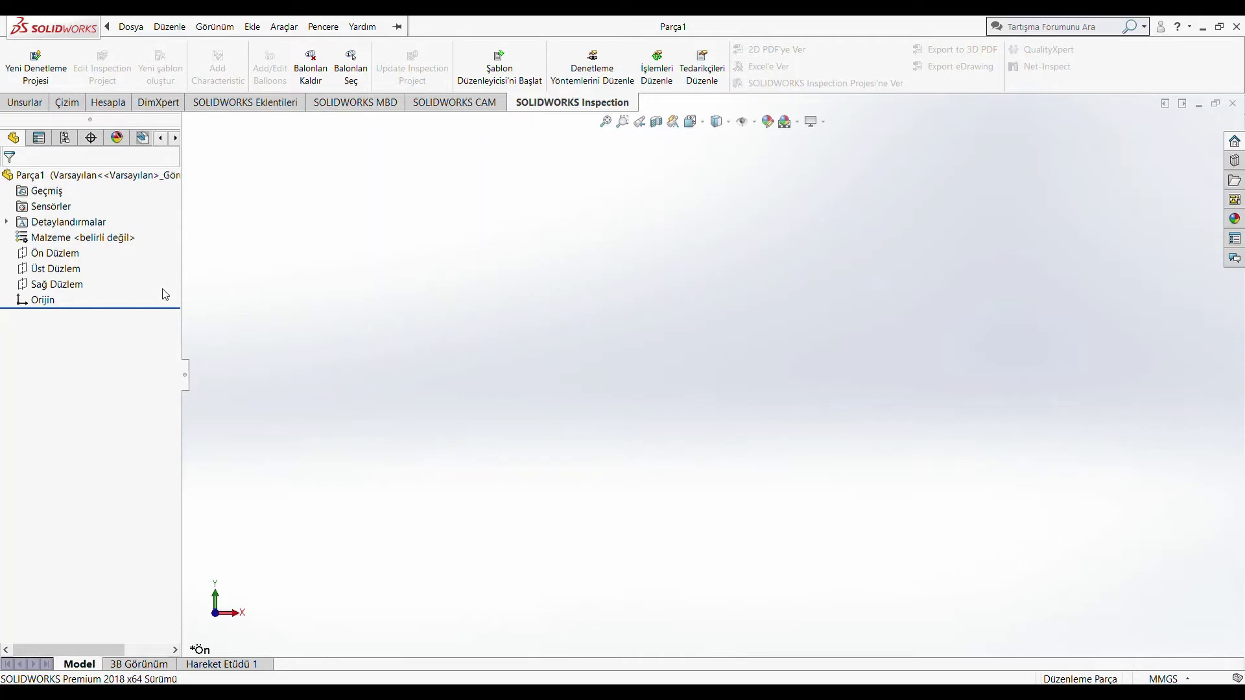
# Browse the Features, Sketch, Evaluate and DimXpert command sets, ending on the Sketch tools
pyautogui.click(33, 104)
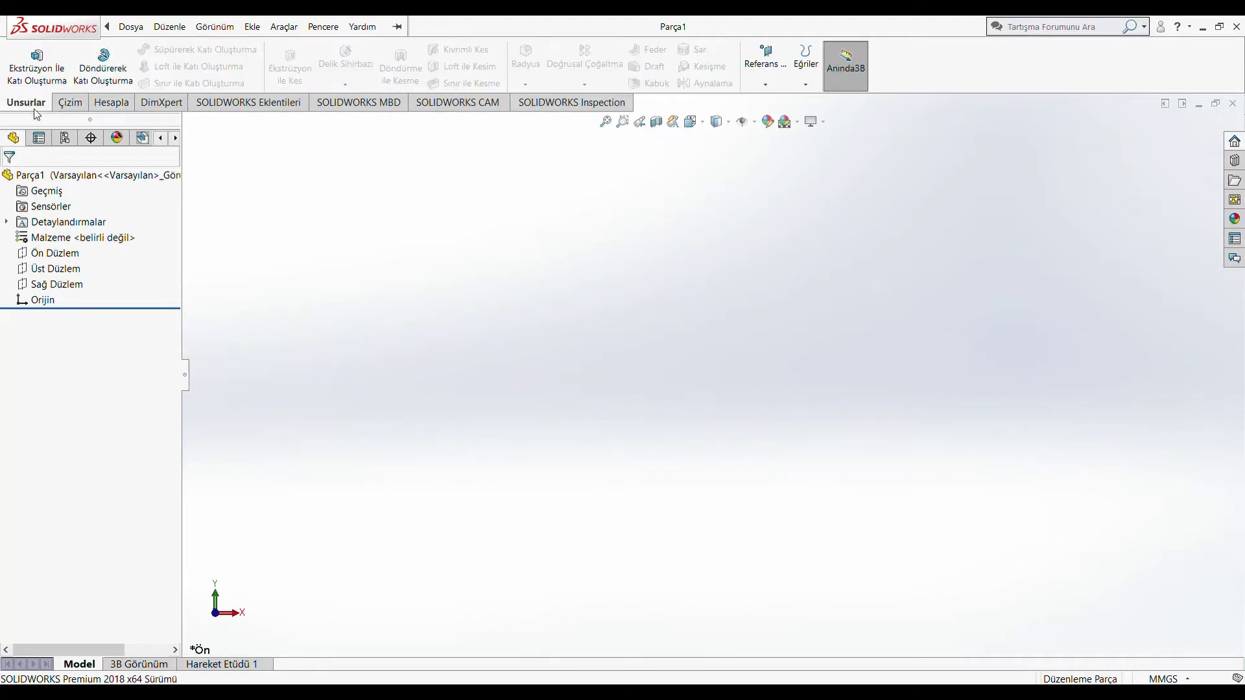
pyautogui.click(72, 107)
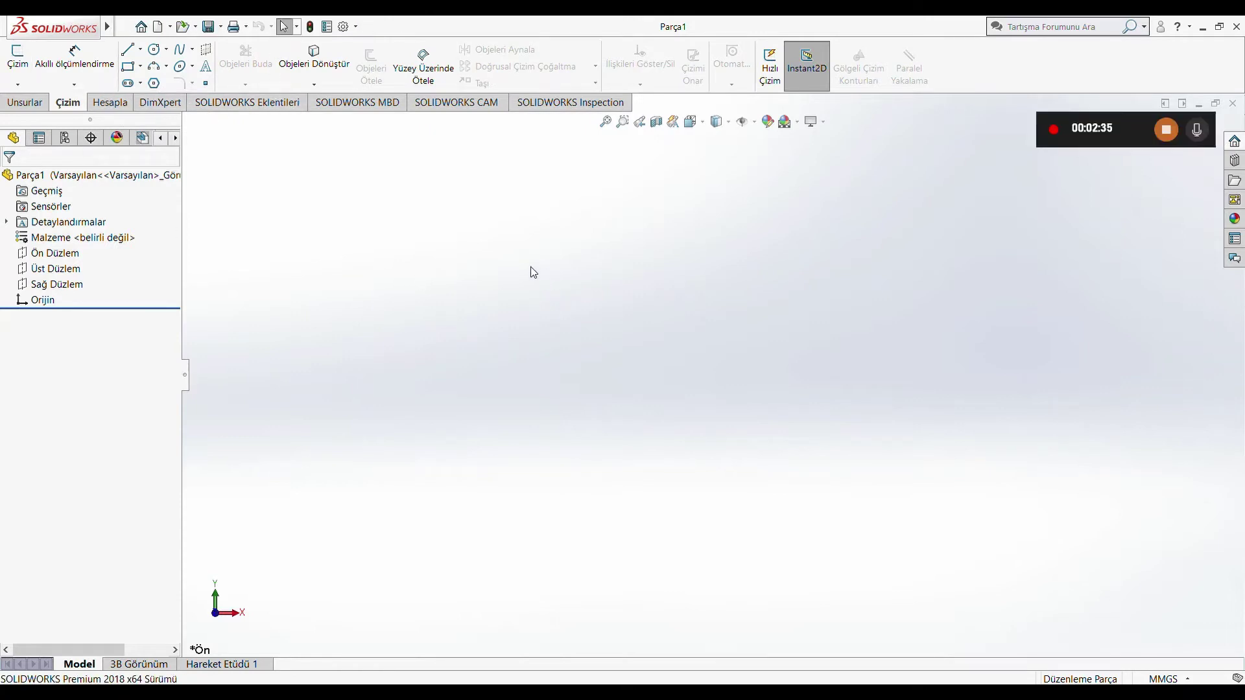
pyautogui.click(119, 111)
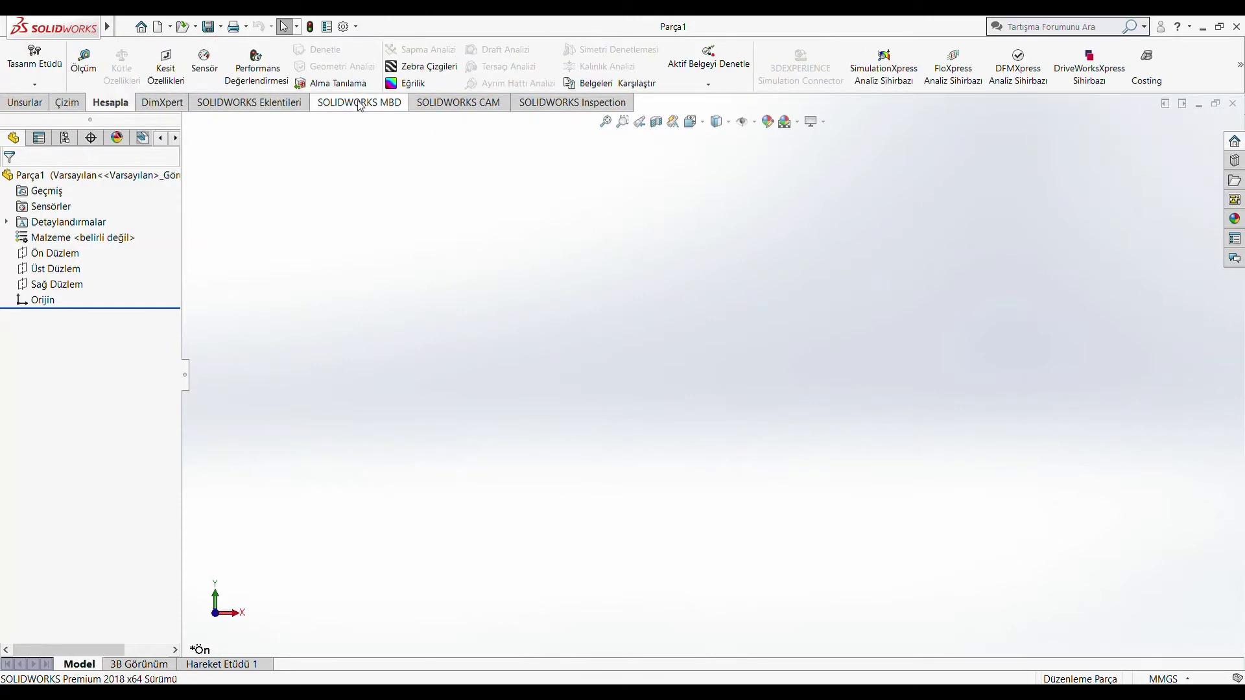
pyautogui.click(161, 103)
pyautogui.click(77, 107)
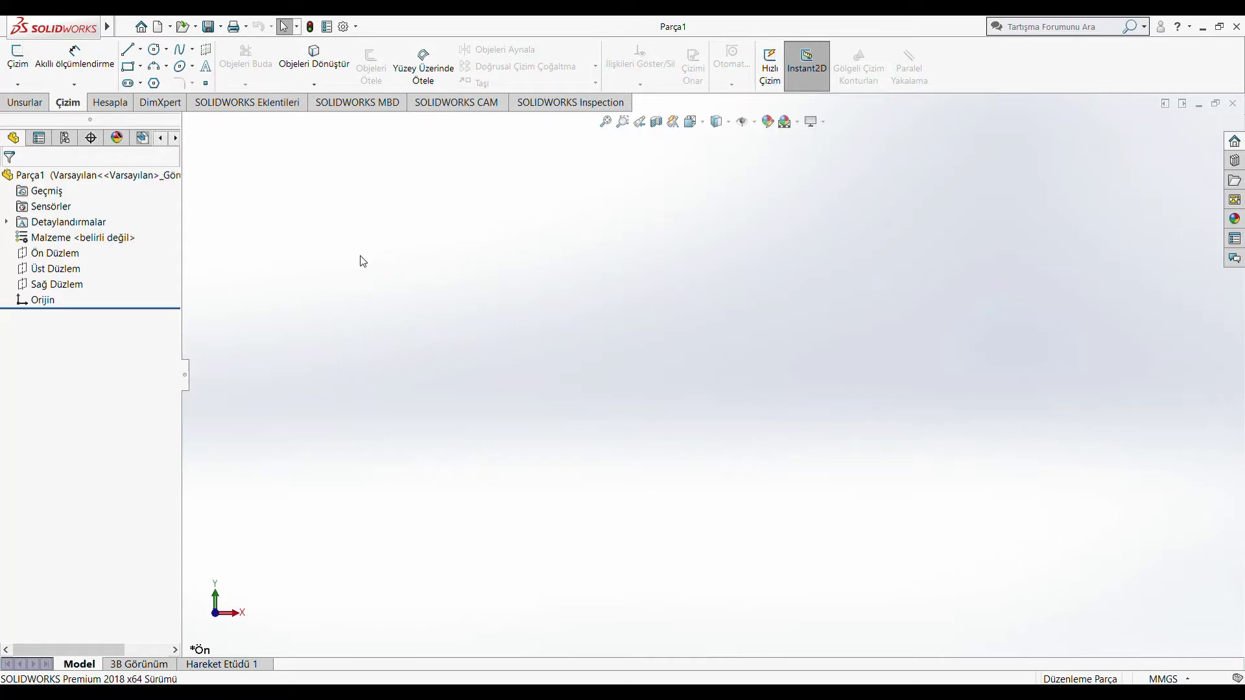
# On Ön Düzlem, draw a center rectangle centred on the origin
pyautogui.click(68, 255)
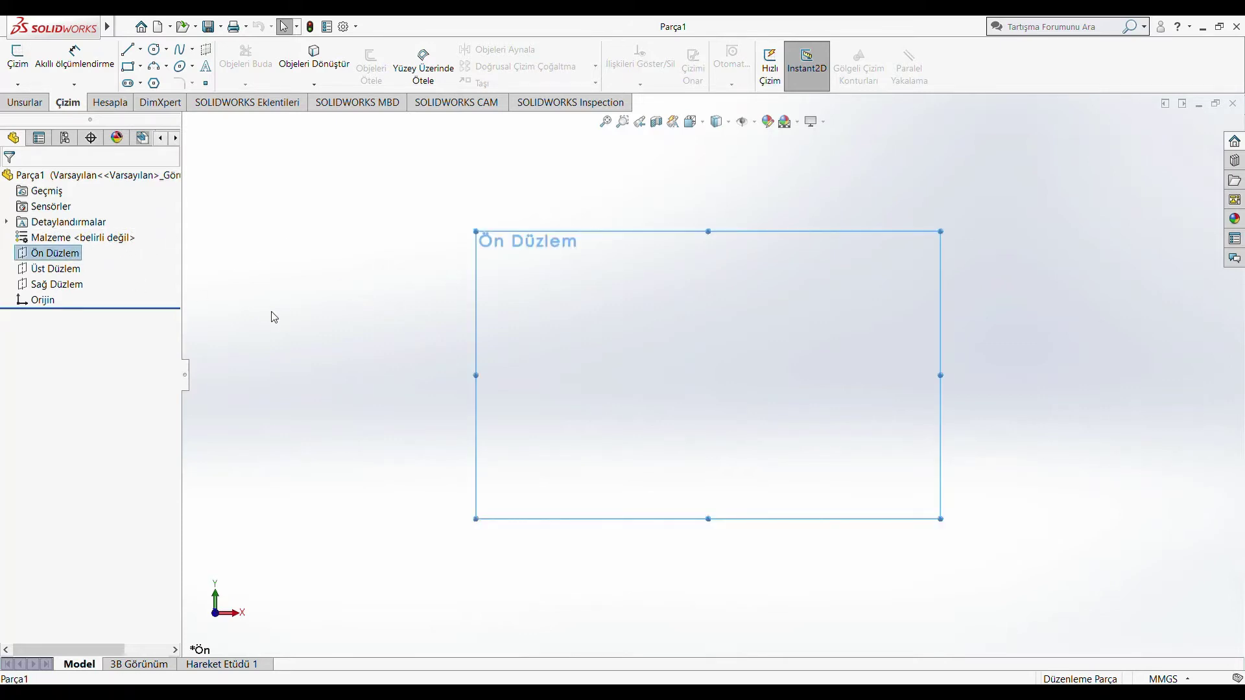
pyautogui.click(128, 67)
pyautogui.click(709, 376)
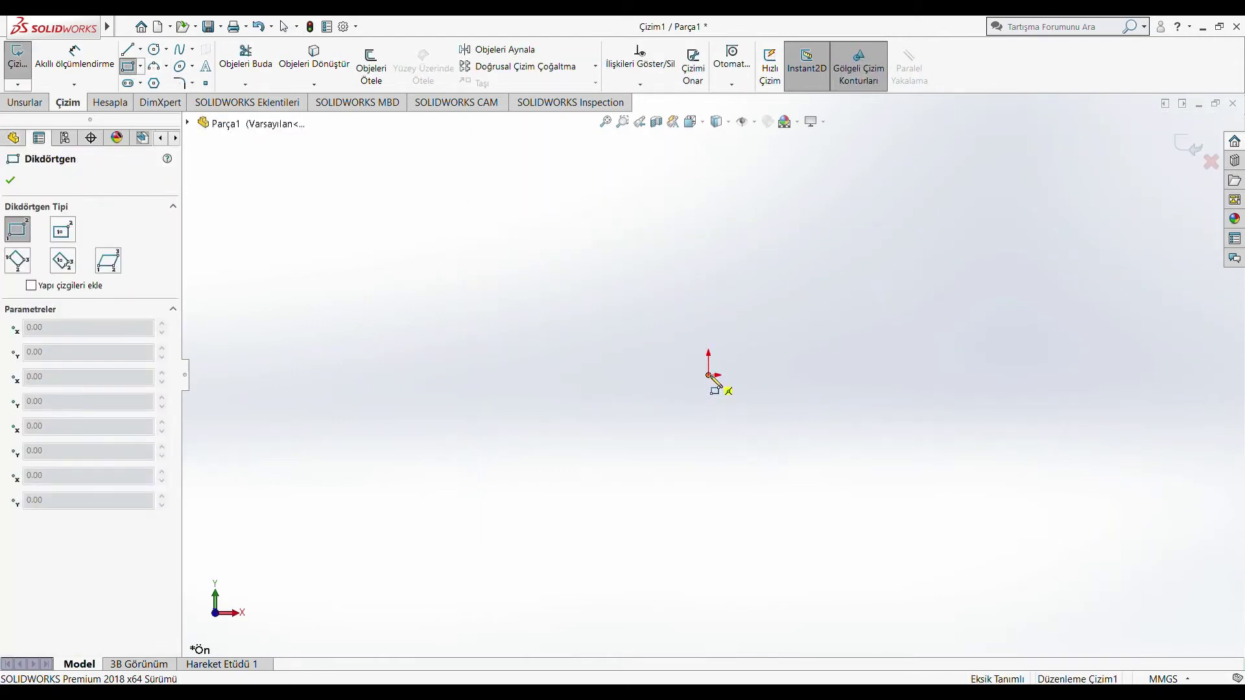
pyautogui.press('Escape')
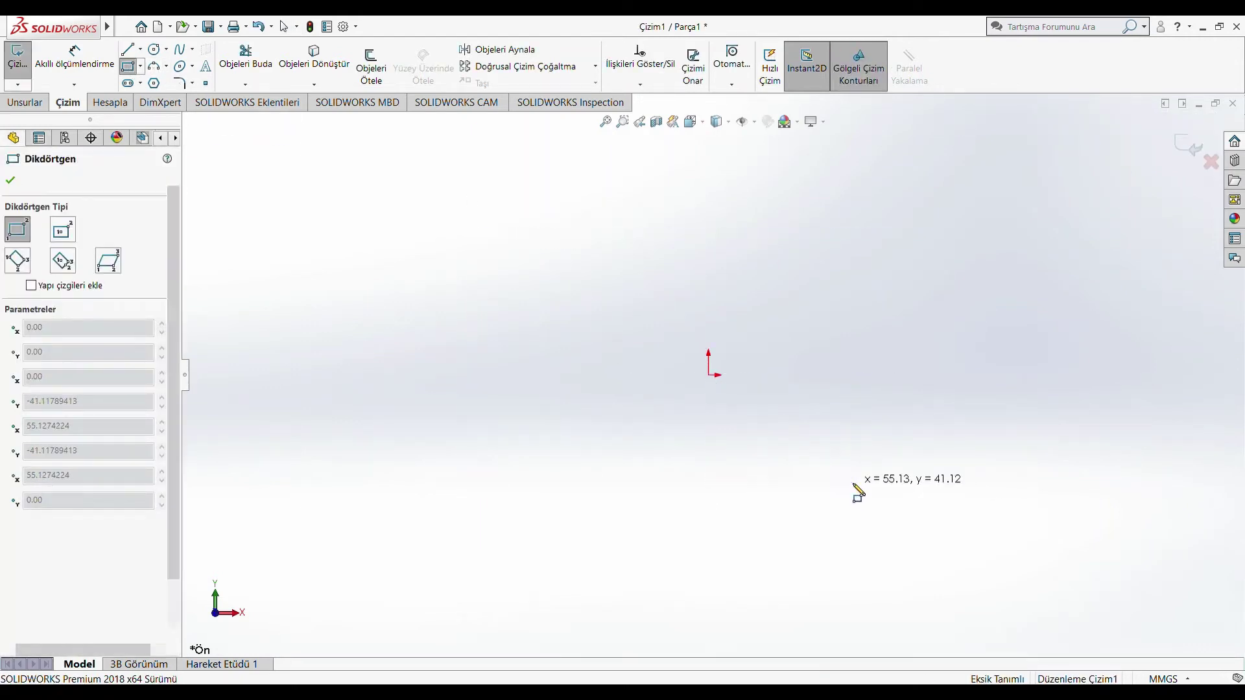
pyautogui.press('Escape')
pyautogui.click(141, 72)
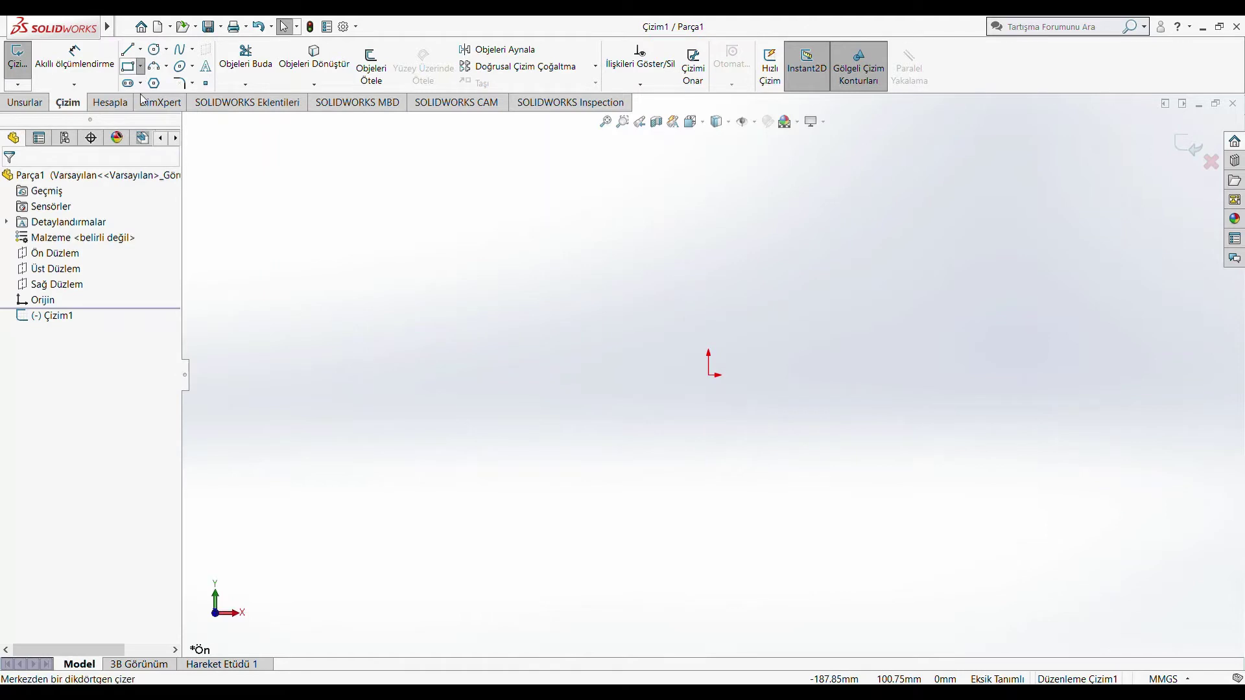
pyautogui.click(708, 375)
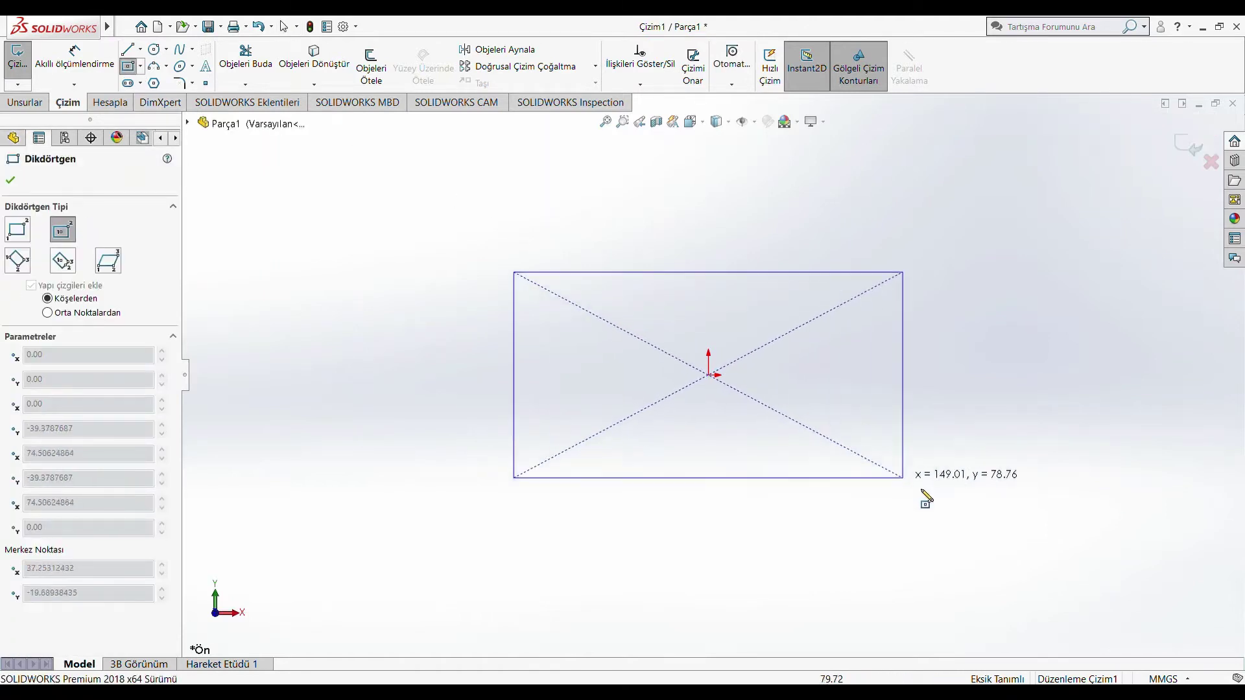
pyautogui.click(1002, 585)
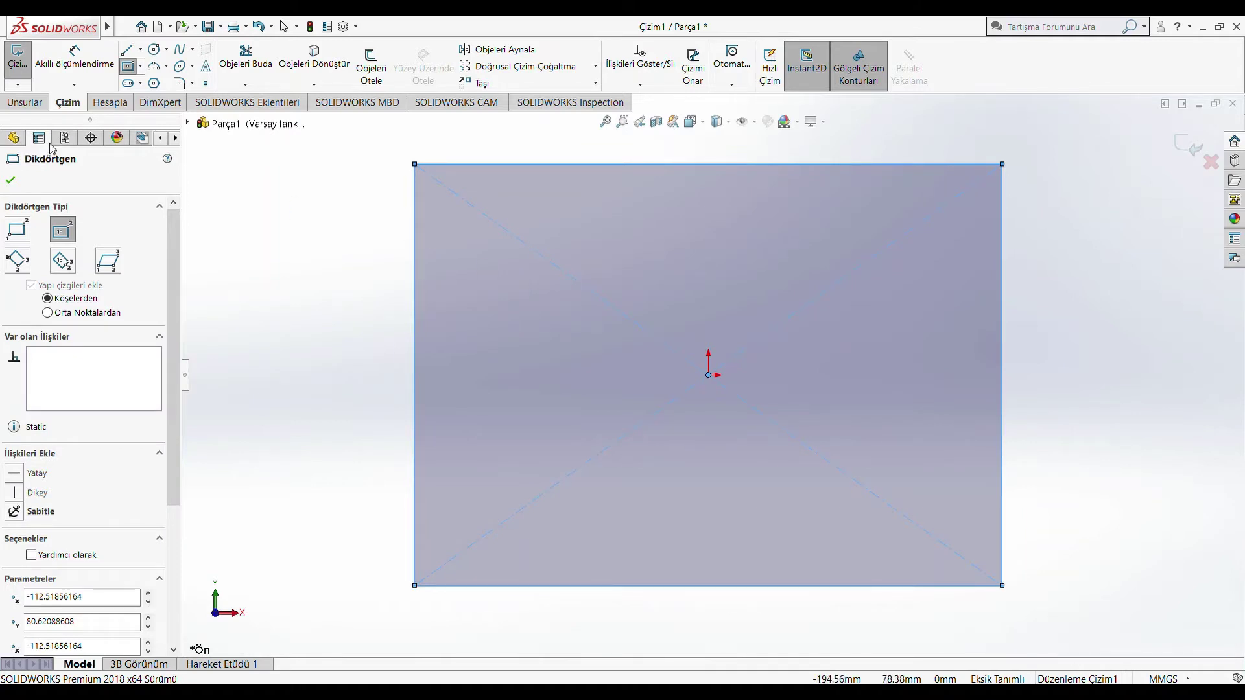
# Add a circle centred on the origin inside the rectangle
pyautogui.click(155, 51)
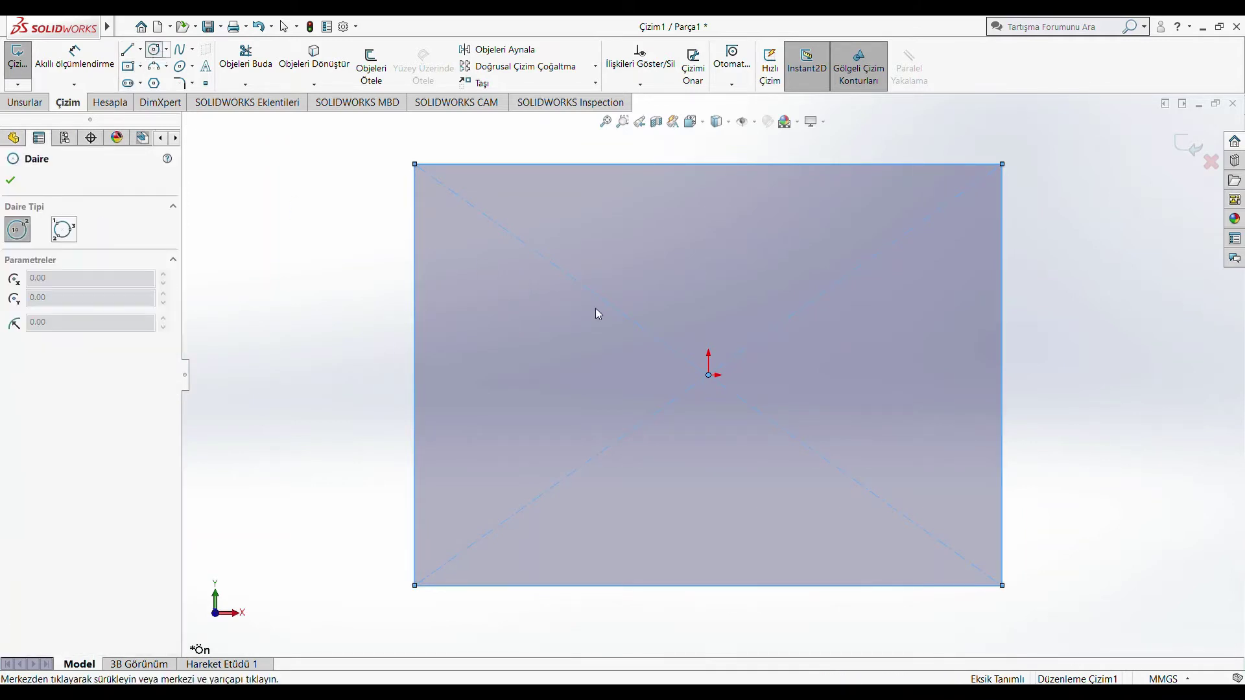
pyautogui.click(709, 375)
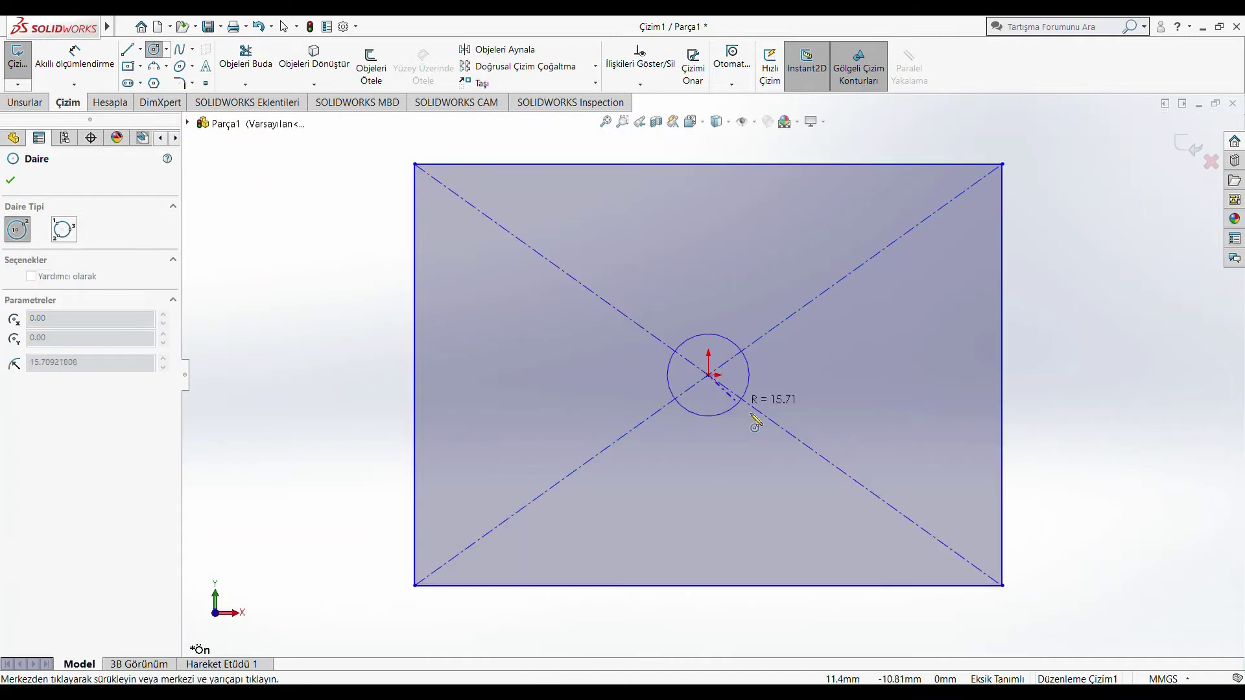
pyautogui.click(835, 466)
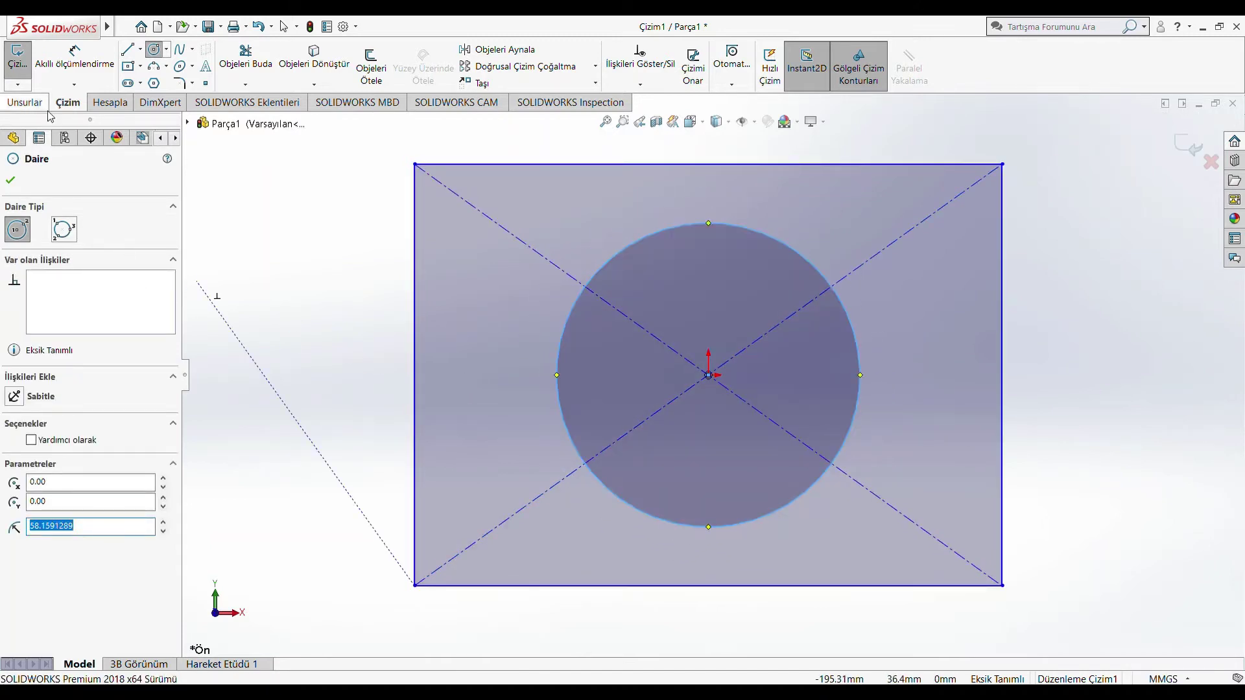
pyautogui.click(74, 57)
# Dimension the rectangle 100 mm high and 150 mm wide
pyautogui.click(417, 359)
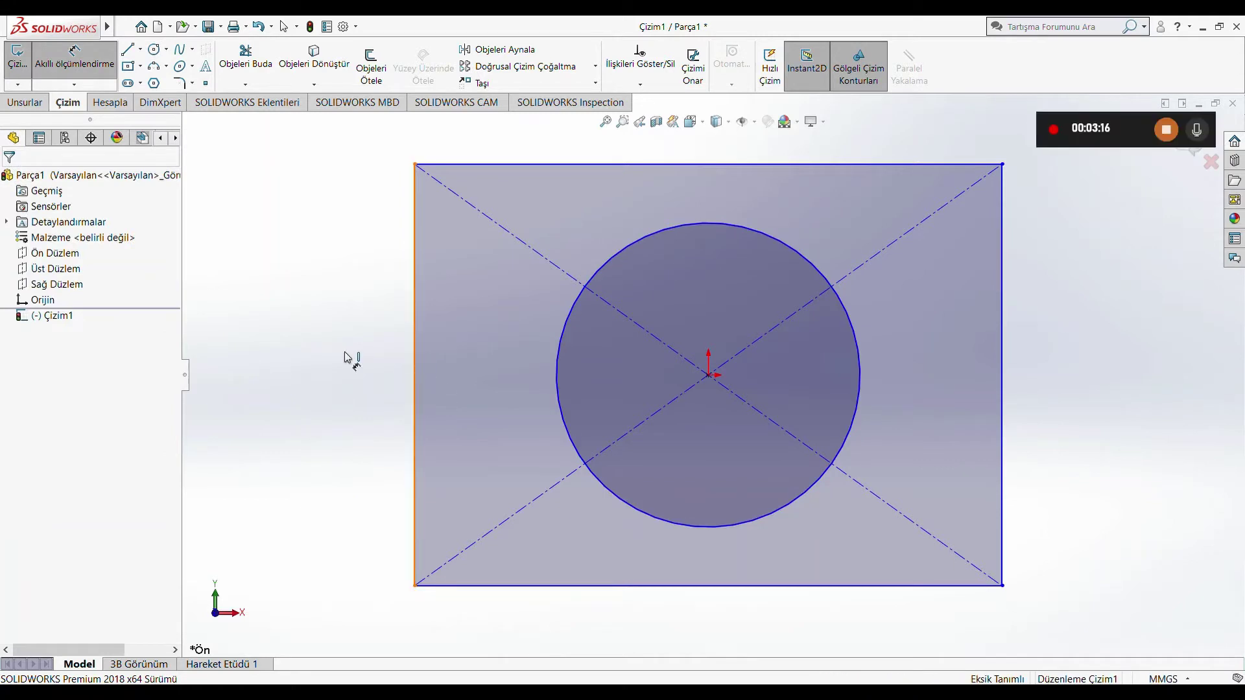
pyautogui.click(327, 361)
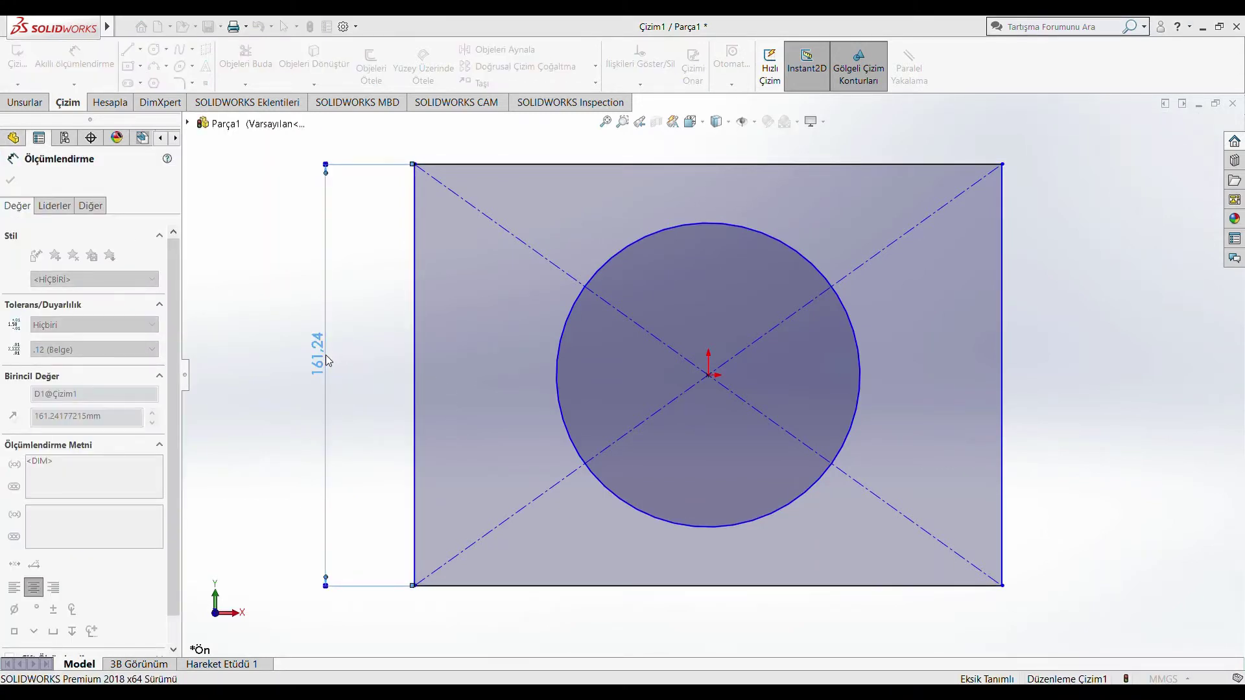
pyautogui.write('100')
pyautogui.press('Return')
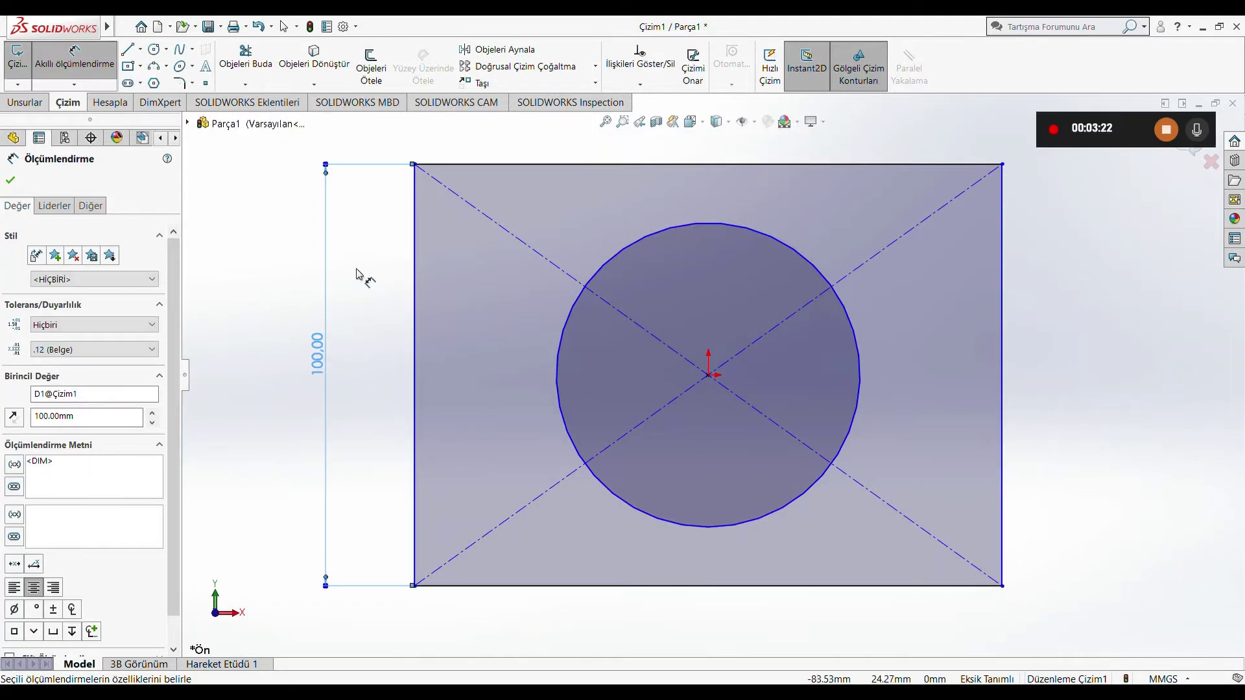
pyautogui.click(679, 587)
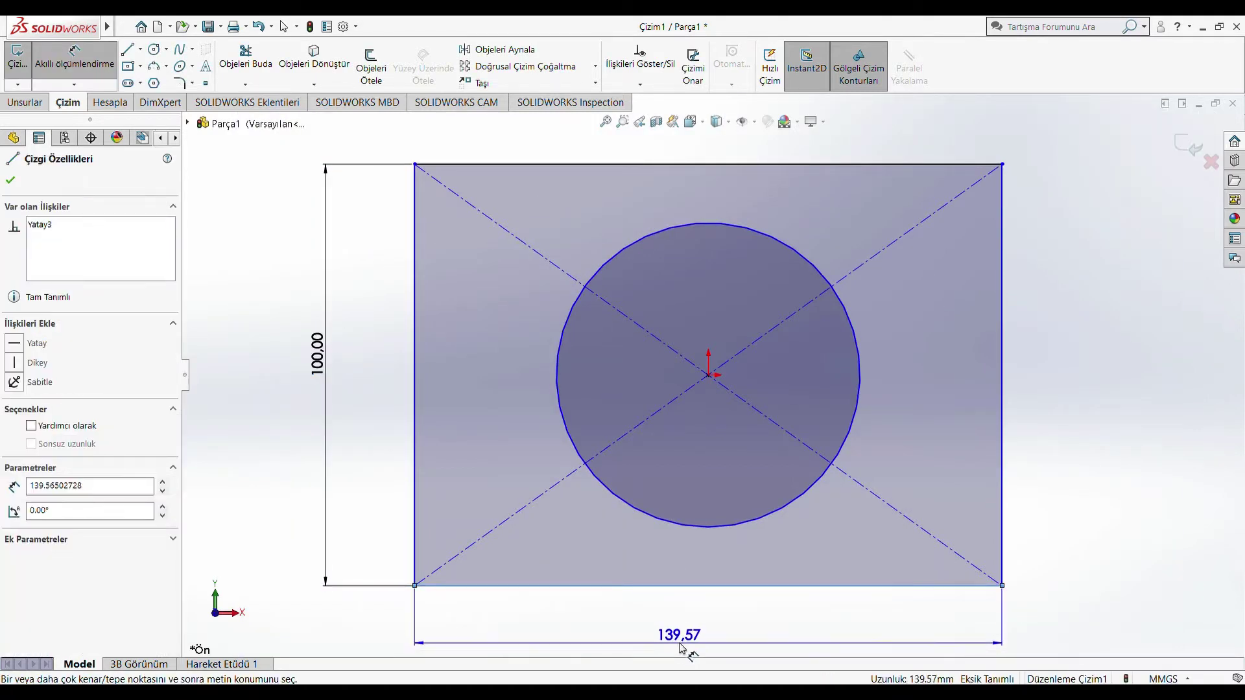
pyautogui.click(682, 639)
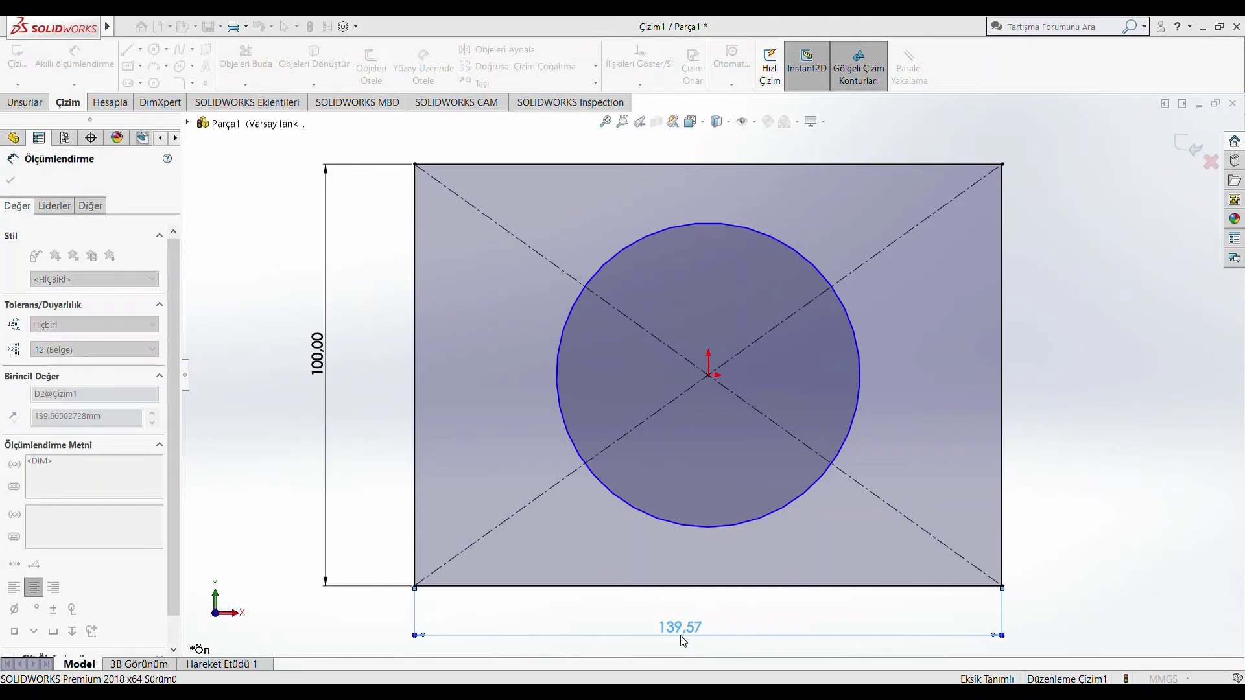
pyautogui.write('150')
pyautogui.press('Return')
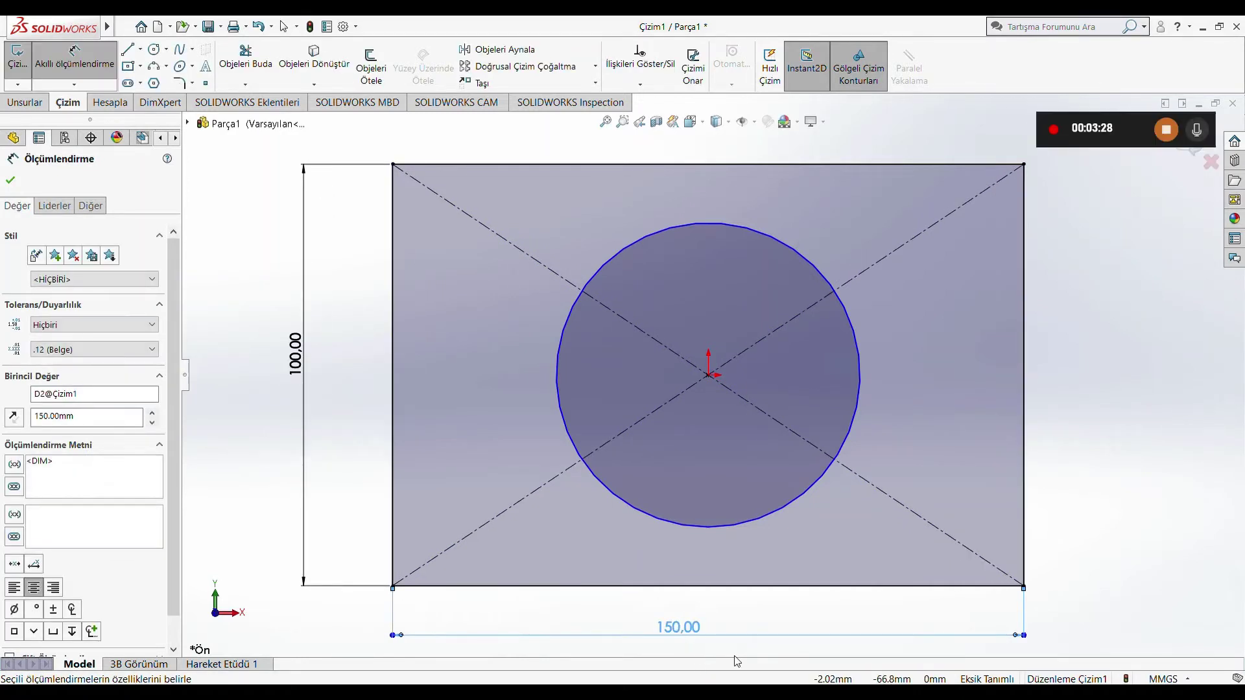
# Dimension the circle to an 80 mm diameter
pyautogui.click(704, 527)
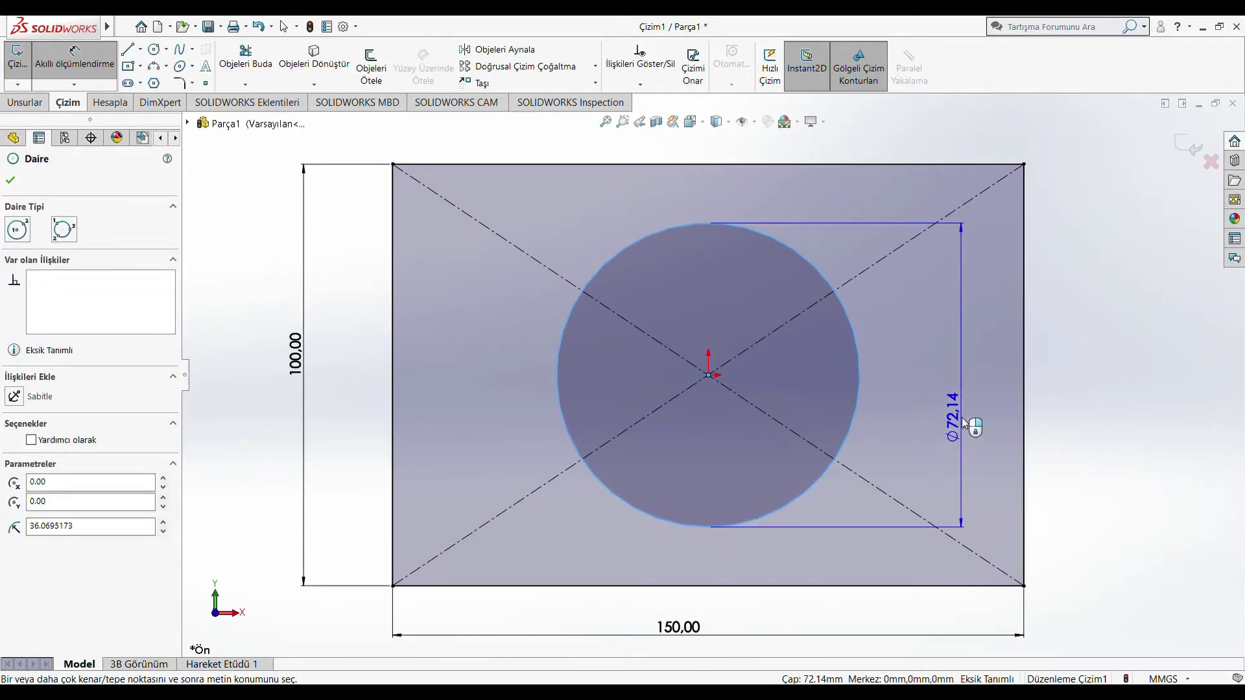
pyautogui.click(965, 391)
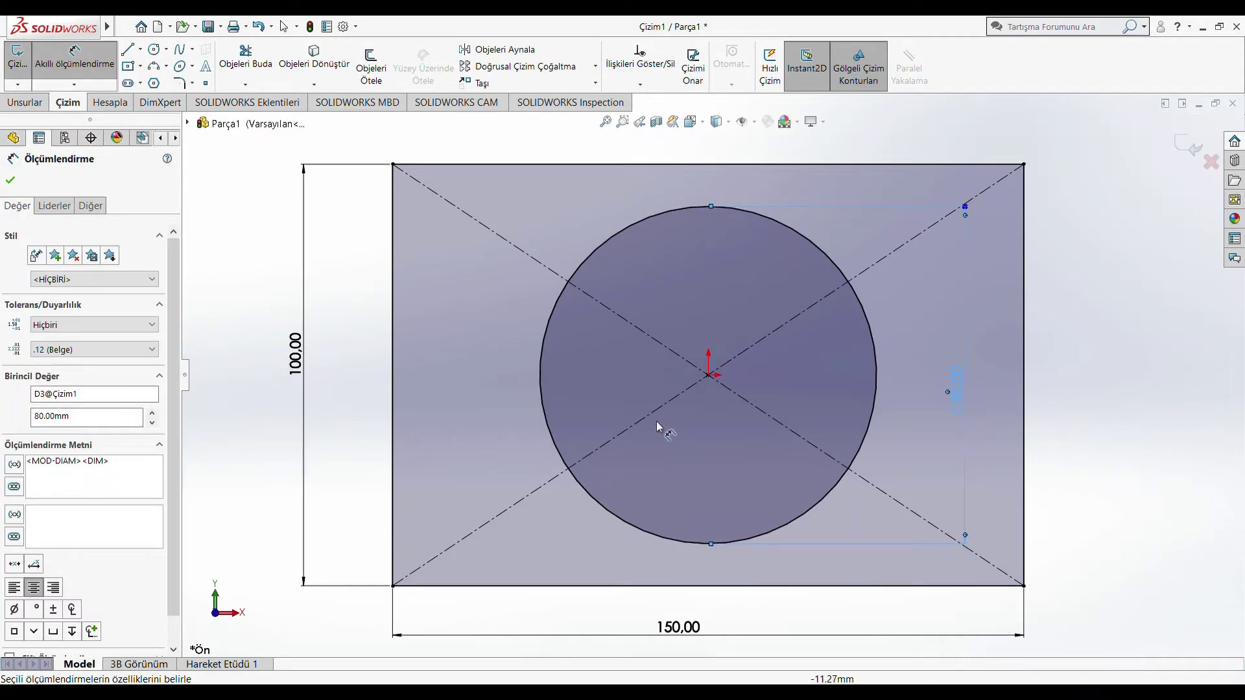
pyautogui.scroll(-3, 680, 351)
pyautogui.scroll(4, 679, 351)
pyautogui.scroll(4, 680, 352)
pyautogui.scroll(-2, 771, 383)
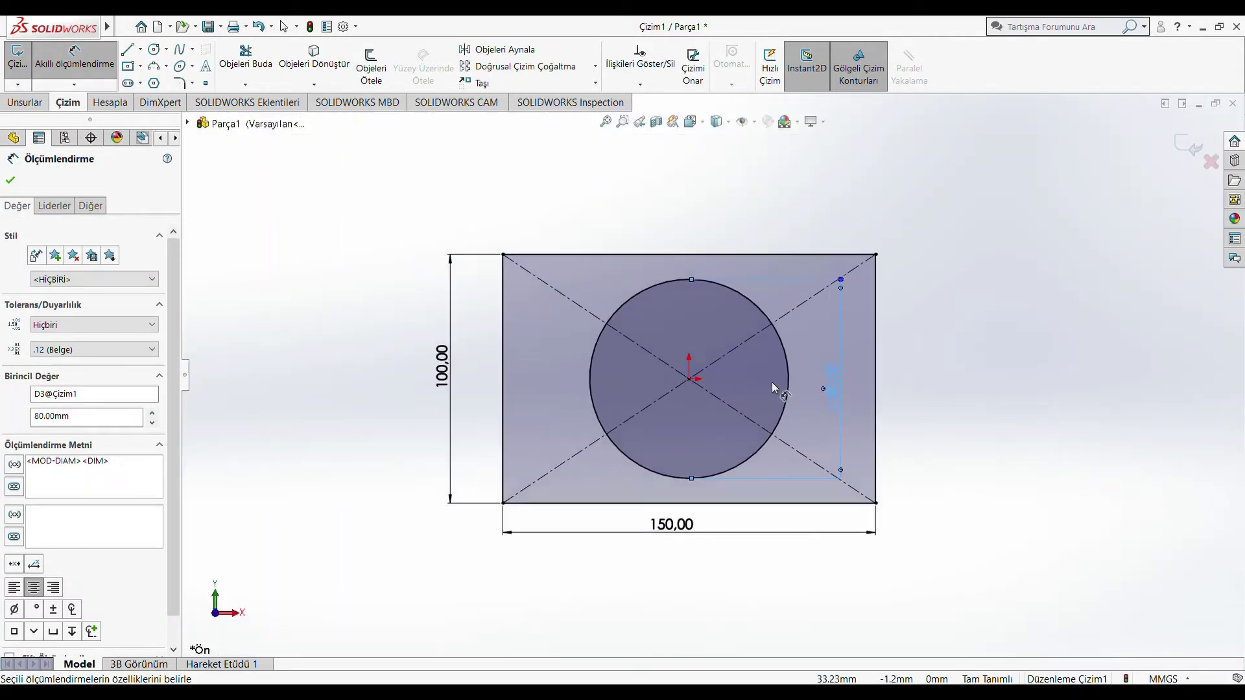
pyautogui.scroll(-2, 772, 383)
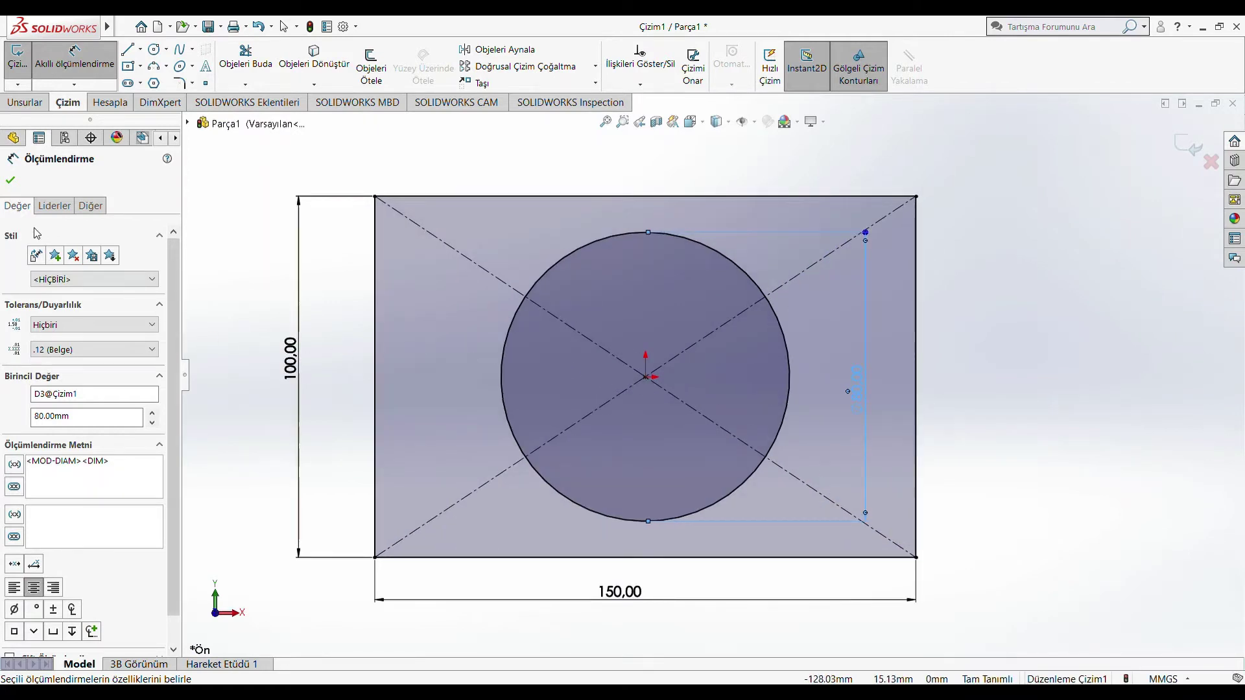
# Extrude the sketch 55 mm blind into a solid block with a through hole
pyautogui.click(20, 103)
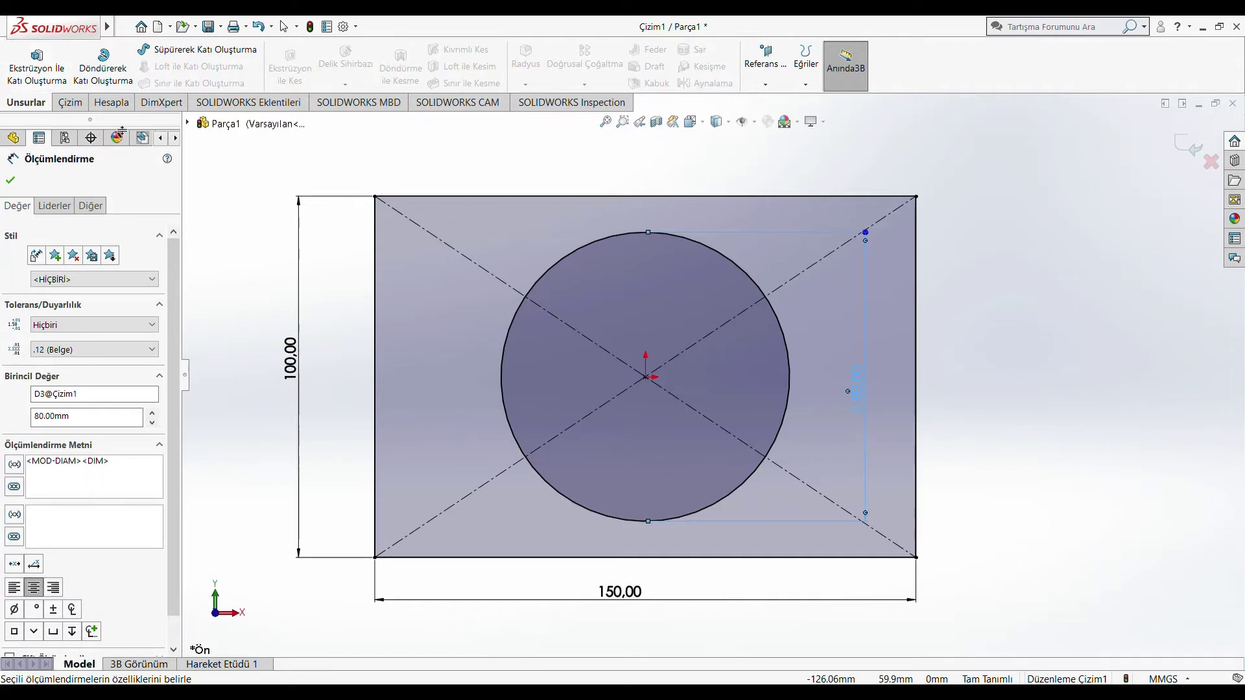
pyautogui.click(55, 70)
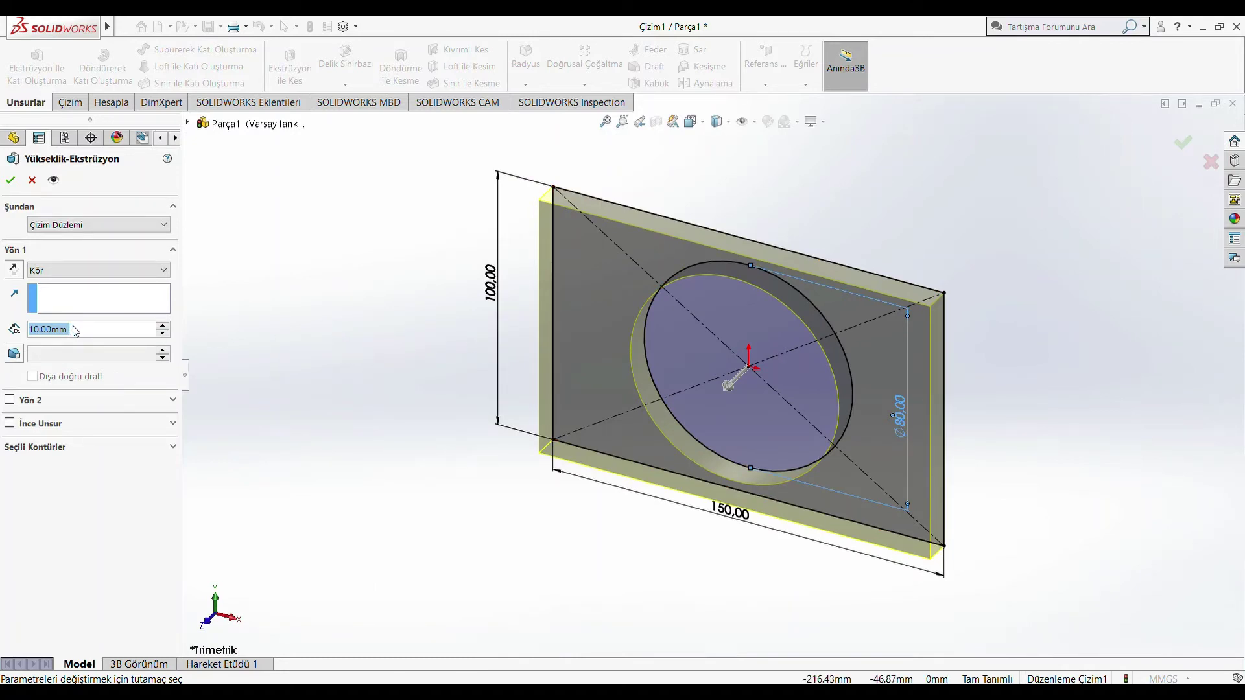
pyautogui.press('BackSpace')
pyautogui.write('55')
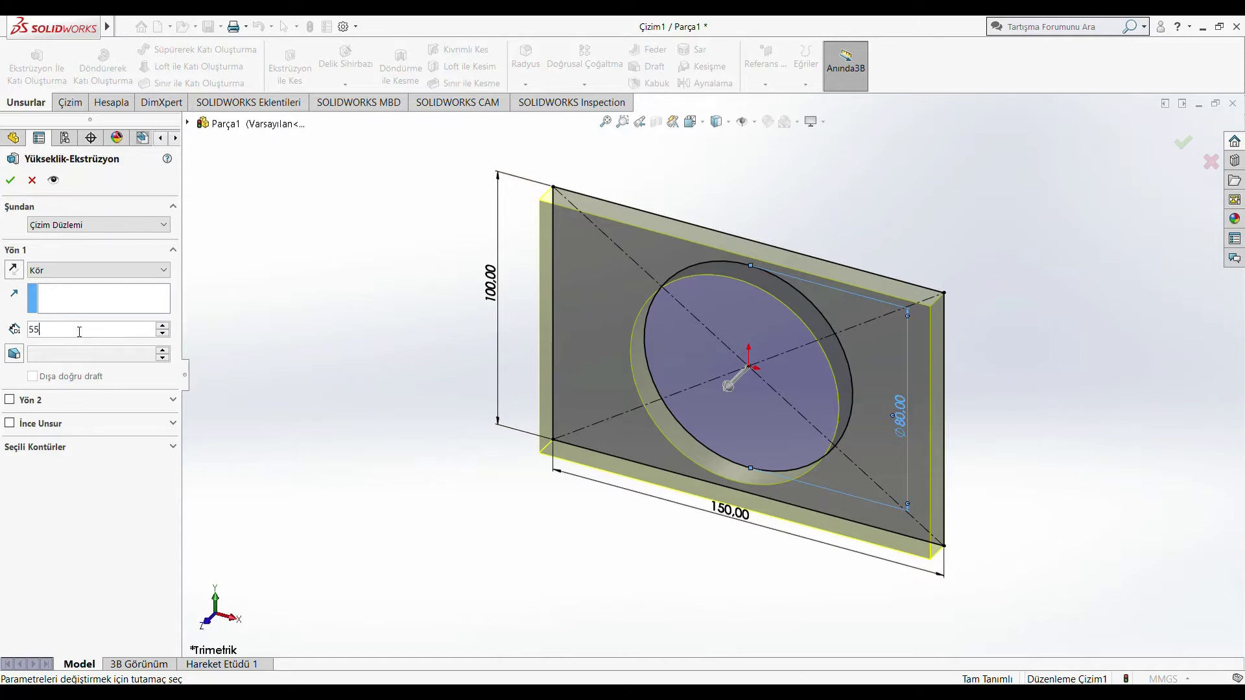
pyautogui.click(10, 180)
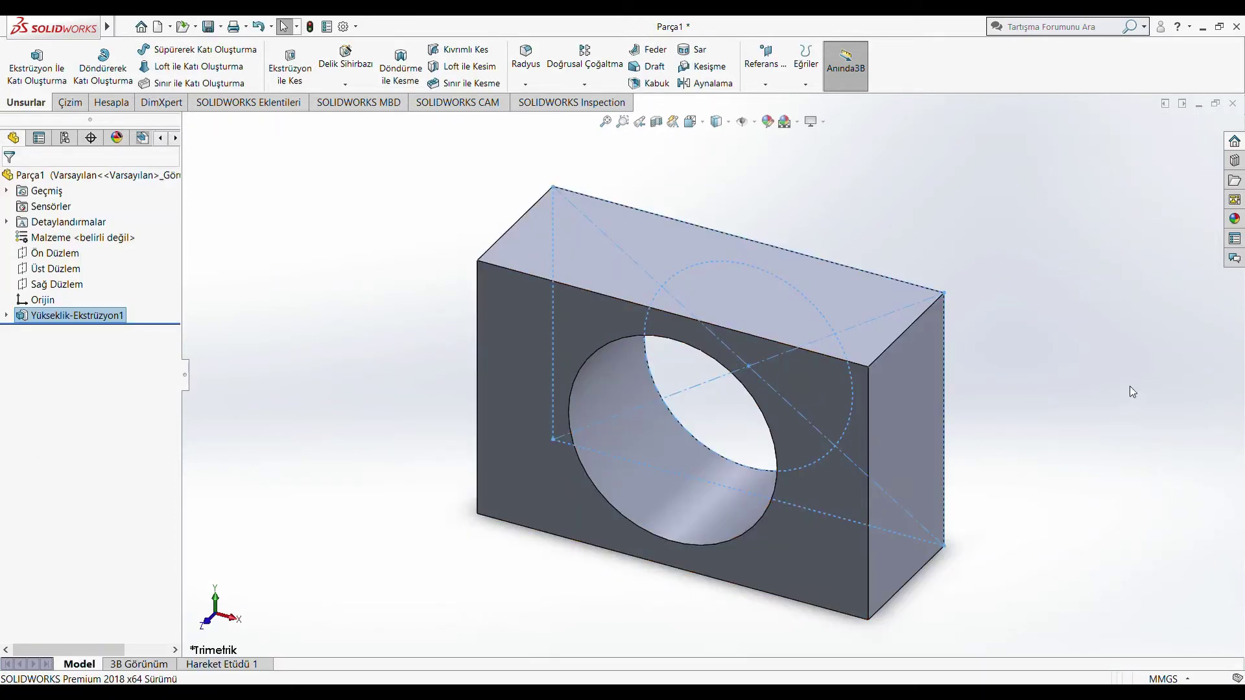
pyautogui.click(960, 418)
pyautogui.moveTo(960, 418)
pyautogui.mouseDown(button='middle')
pyautogui.moveTo(925, 304)
pyautogui.moveTo(942, 286)
pyautogui.moveTo(1045, 303)
pyautogui.moveTo(970, 345)
pyautogui.moveTo(856, 349)
pyautogui.moveTo(723, 380)
pyautogui.moveTo(811, 439)
pyautogui.moveTo(973, 469)
pyautogui.moveTo(1047, 548)
pyautogui.moveTo(992, 520)
pyautogui.mouseUp(button='middle')
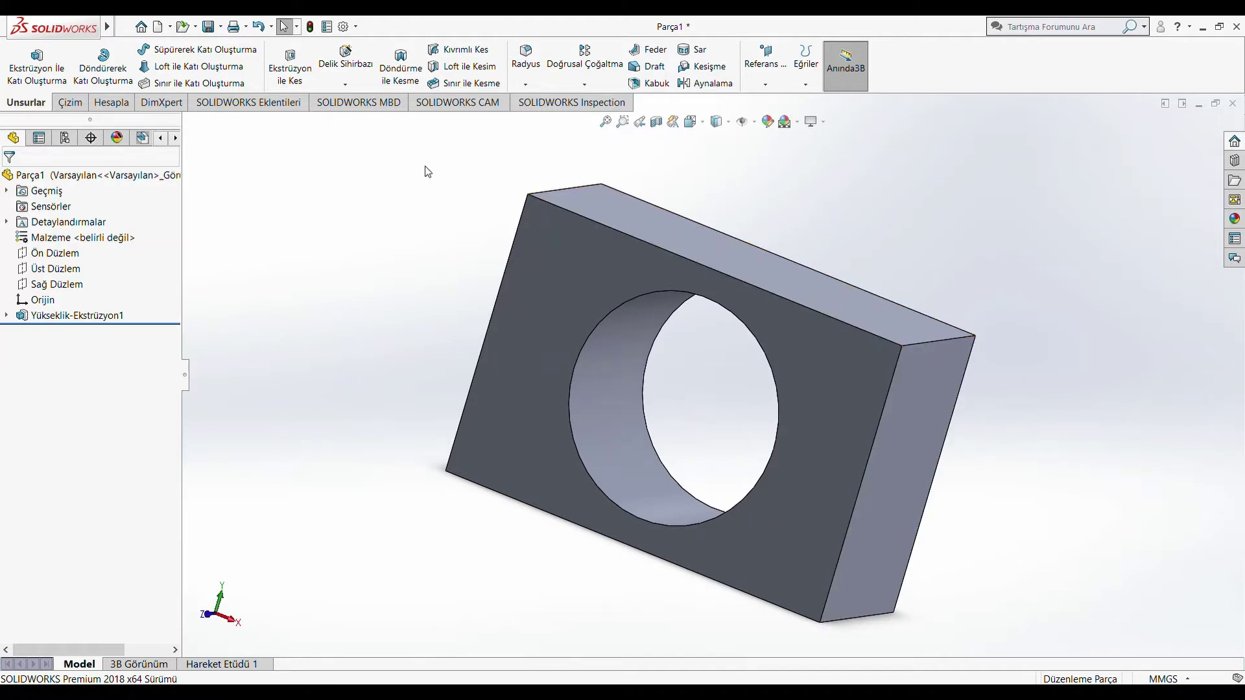
# Start a 20 mm fillet on the block's top-right and top-left corner edges
pyautogui.click(522, 70)
pyautogui.click(903, 356)
pyautogui.write('2')
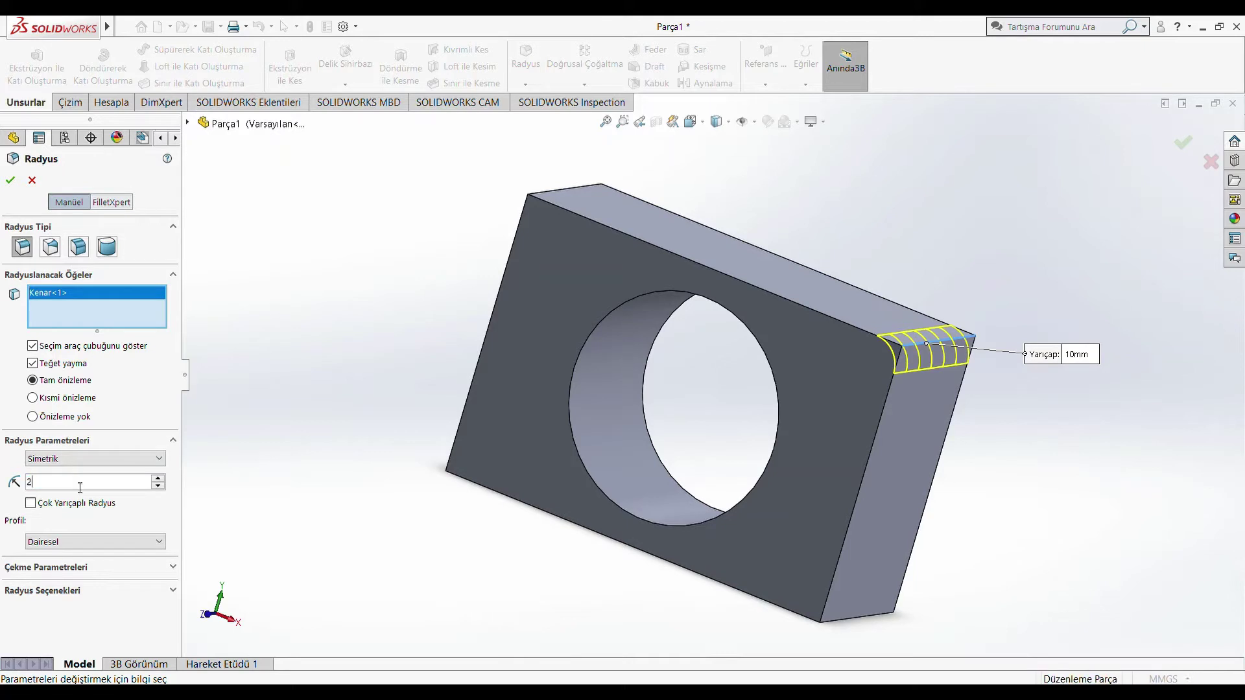
pyautogui.write('0')
pyautogui.press('Return')
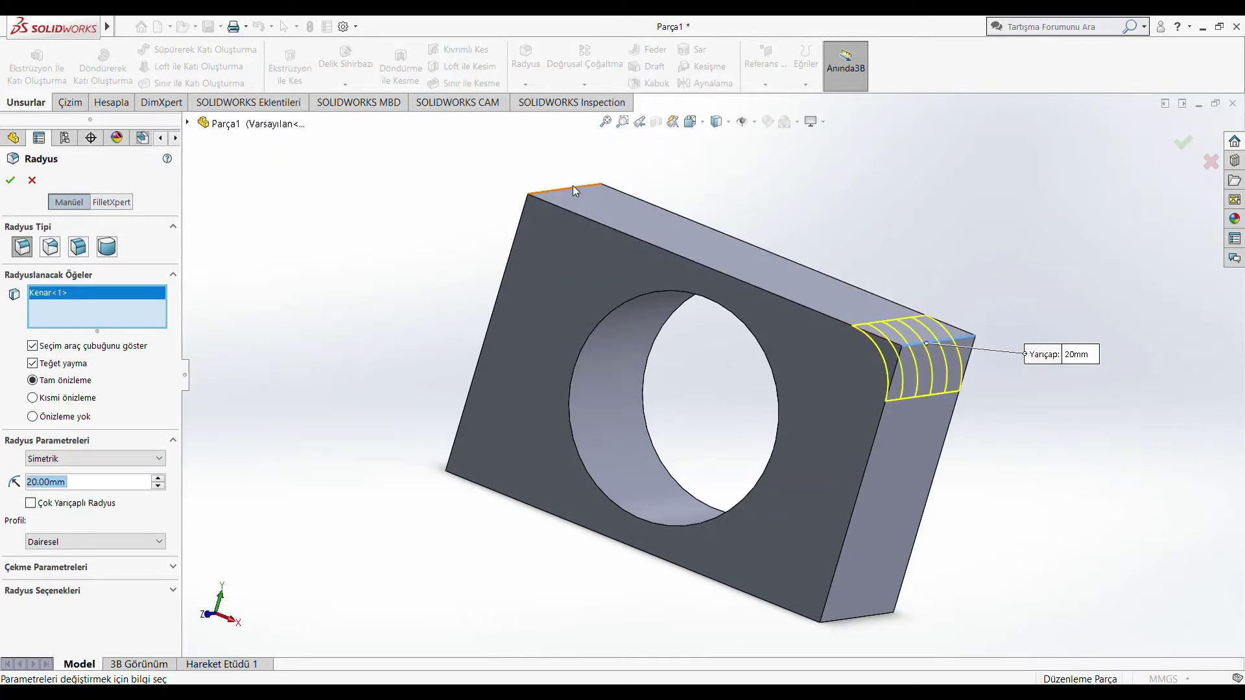
pyautogui.click(573, 187)
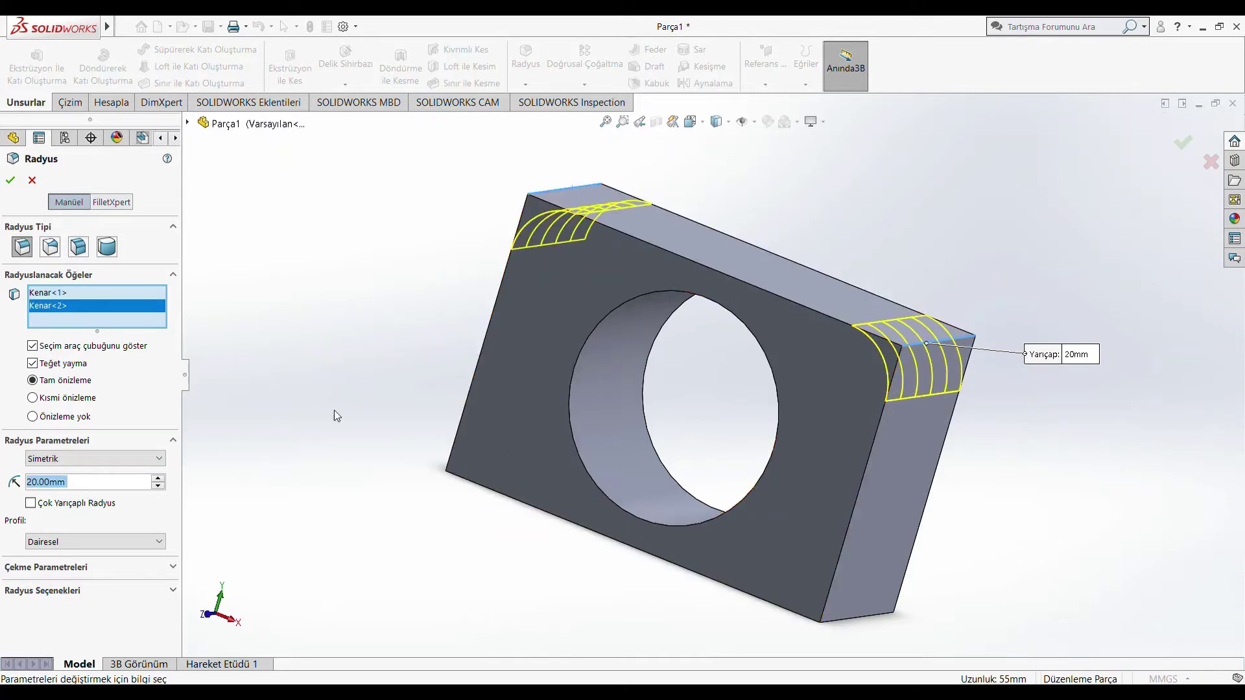
# Add the remaining two corner edges to the 20 mm fillet and inspect the rounded corners
pyautogui.moveTo(334, 410); pyautogui.dragTo(474, 469, button='middle')
pyautogui.moveTo(448, 382)
pyautogui.mouseDown(button='middle')
pyautogui.moveTo(295, 269)
pyautogui.moveTo(500, 342)
pyautogui.moveTo(383, 236)
pyautogui.moveTo(435, 457)
pyautogui.mouseUp(button='middle')
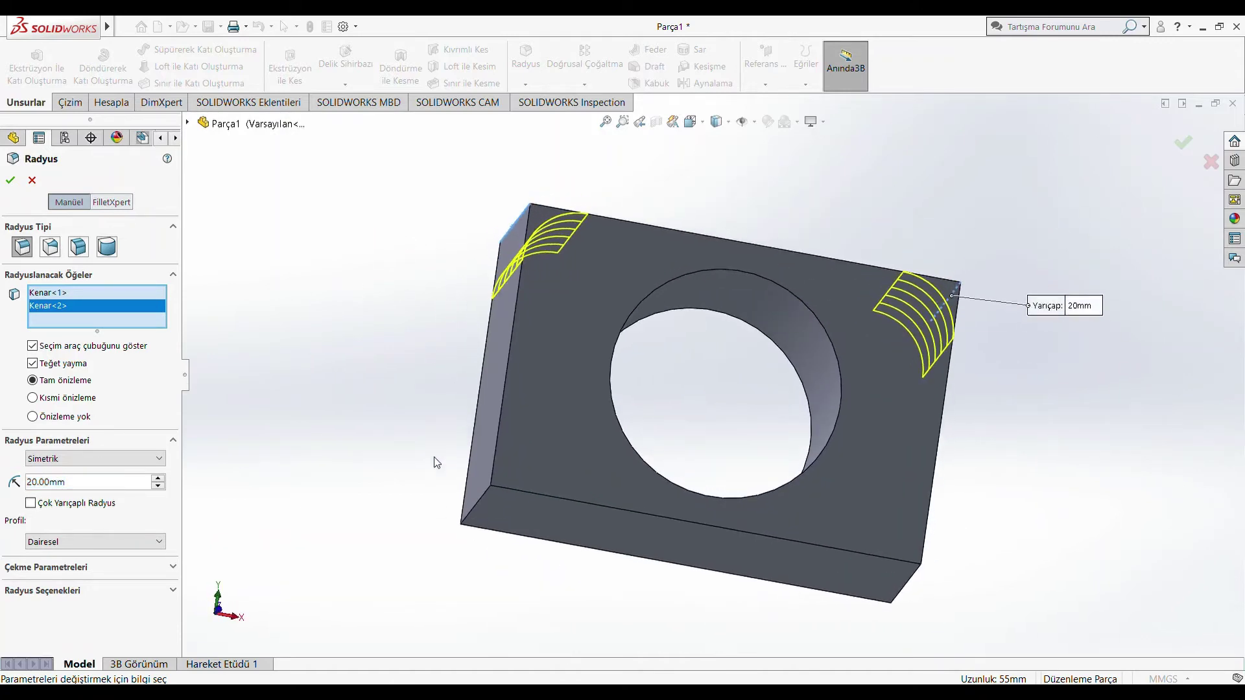
pyautogui.click(481, 496)
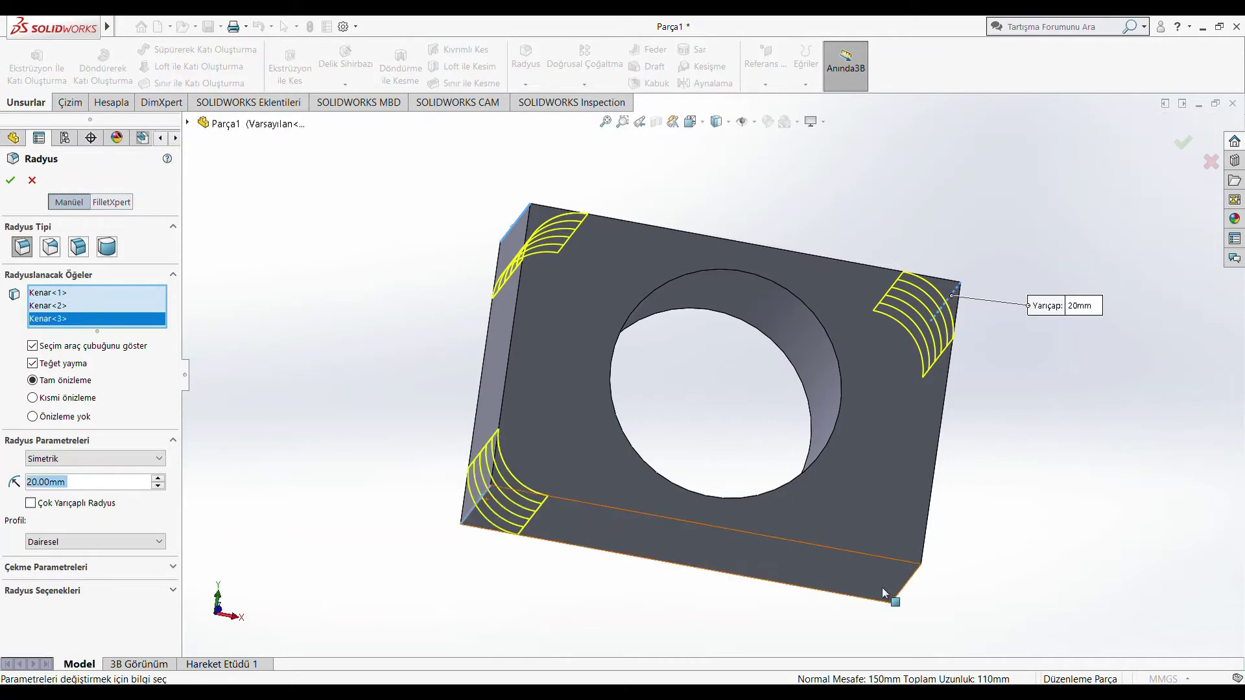
pyautogui.moveTo(882, 588); pyautogui.dragTo(724, 558, button='middle')
pyautogui.click(718, 573)
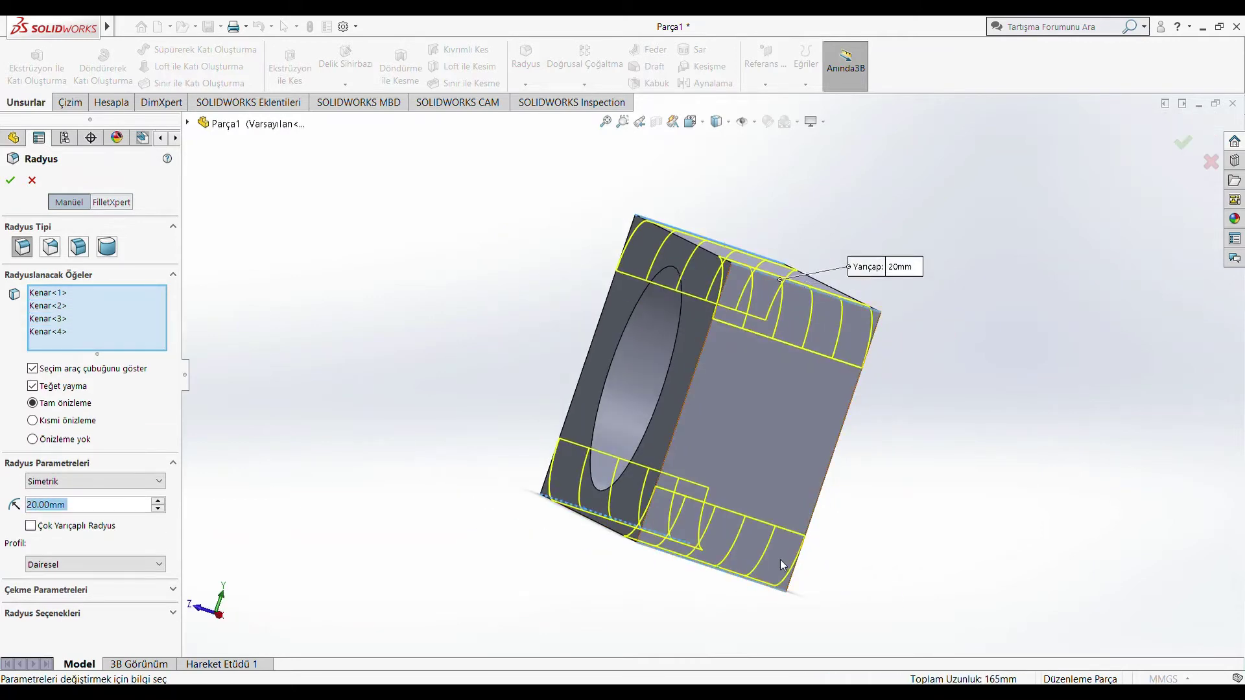
pyautogui.moveTo(887, 572)
pyautogui.mouseDown(button='middle')
pyautogui.moveTo(956, 560)
pyautogui.moveTo(970, 500)
pyautogui.mouseUp(button='middle')
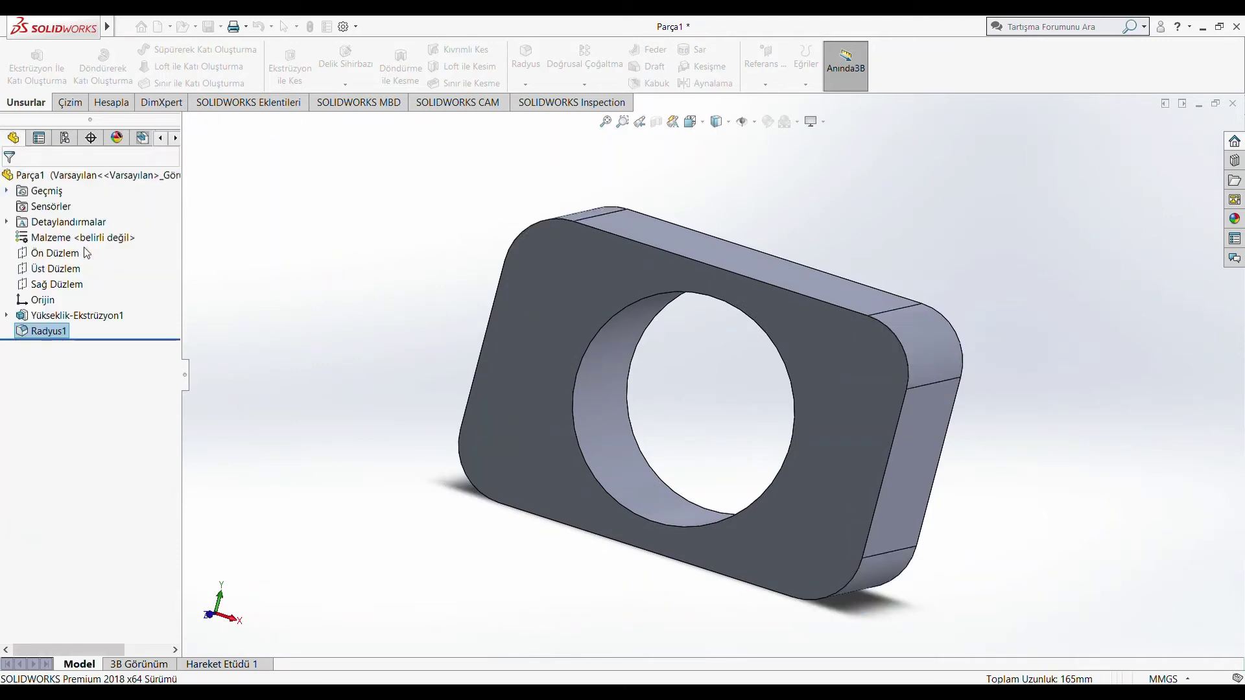
pyautogui.moveTo(1006, 385)
pyautogui.mouseDown(button='middle')
pyautogui.moveTo(970, 399)
pyautogui.moveTo(792, 402)
pyautogui.moveTo(642, 434)
pyautogui.moveTo(792, 500)
pyautogui.moveTo(694, 552)
pyautogui.mouseUp(button='middle')
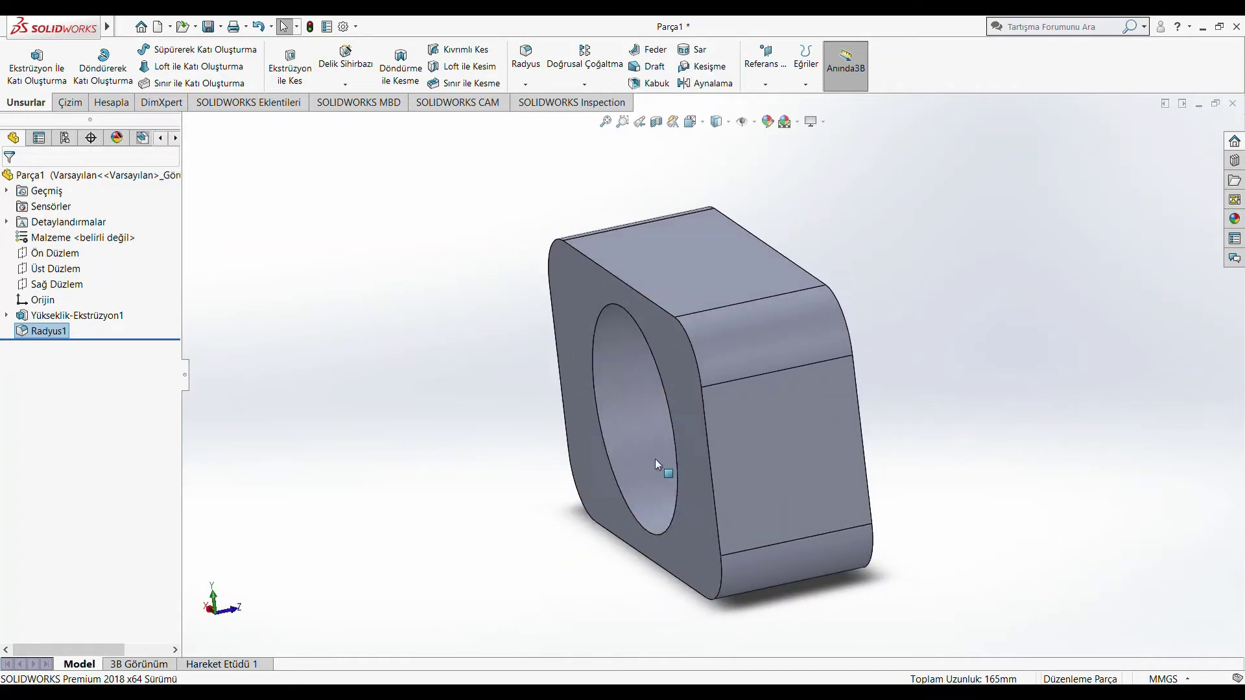
pyautogui.moveTo(431, 495)
pyautogui.mouseDown(button='middle')
pyautogui.moveTo(504, 494)
pyautogui.moveTo(492, 457)
pyautogui.mouseUp(button='middle')
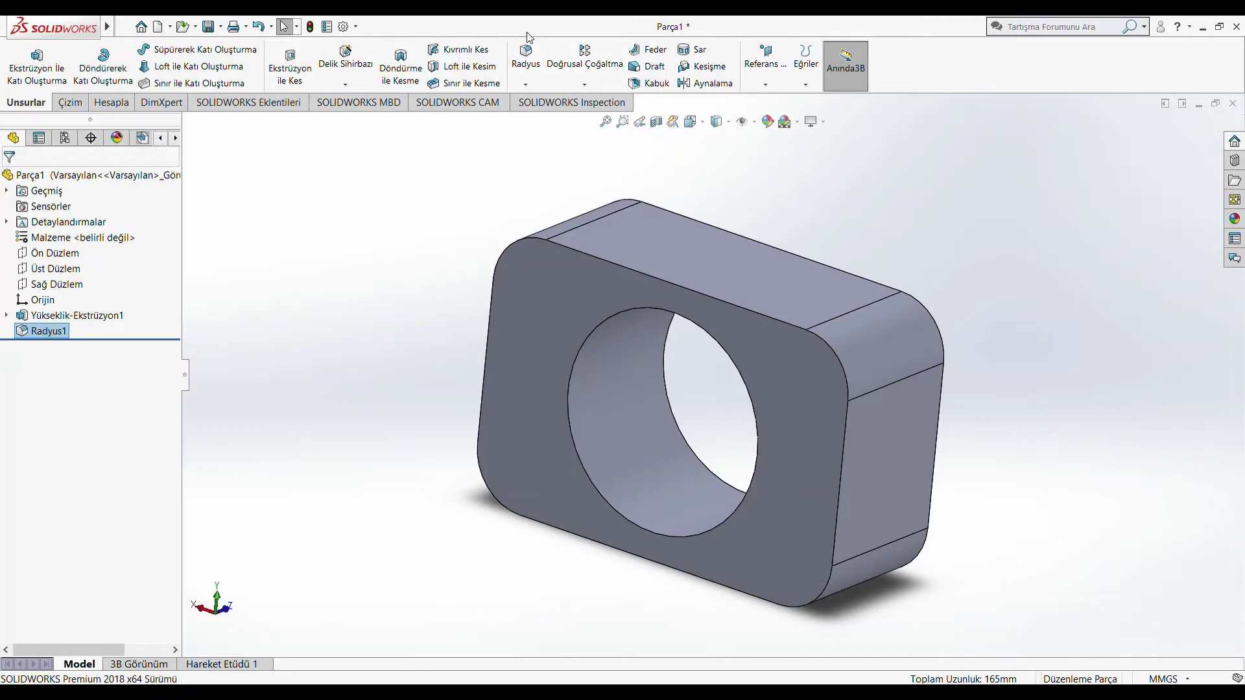
# Round both face outlines and both through-hole rim edges with a 5 mm fillet
pyautogui.click(526, 62)
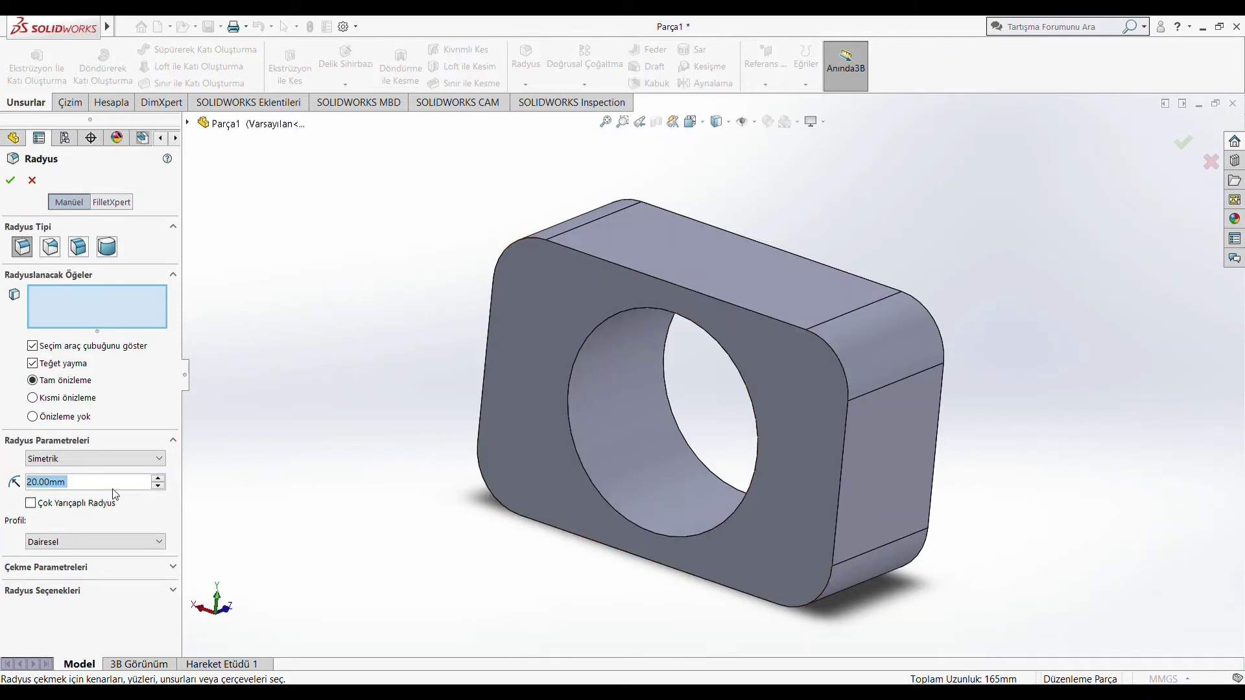
pyautogui.press('BackSpace')
pyautogui.write('5')
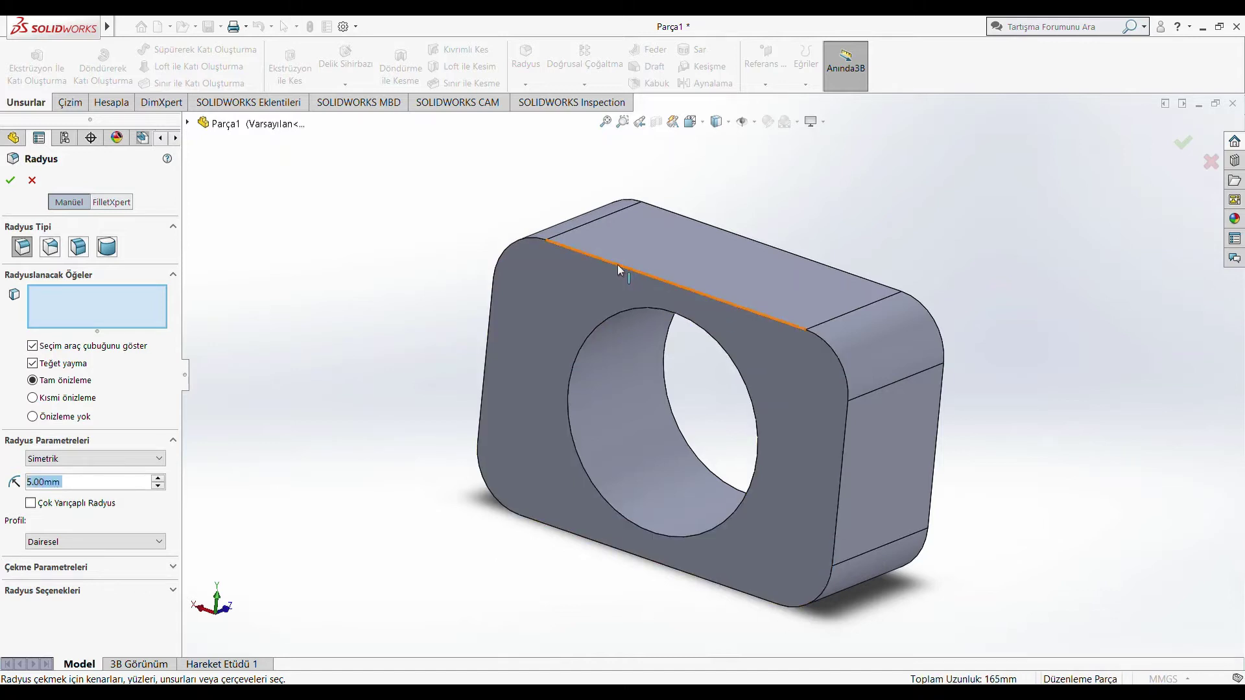
pyautogui.click(635, 271)
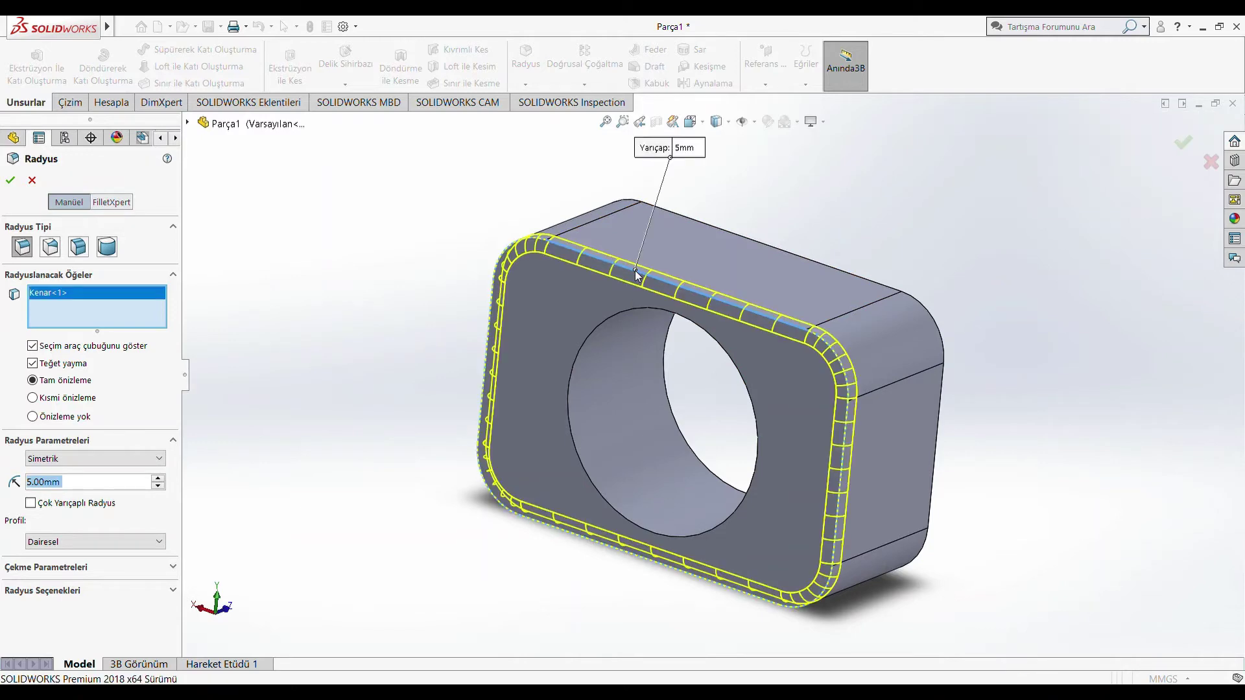
pyautogui.click(815, 262)
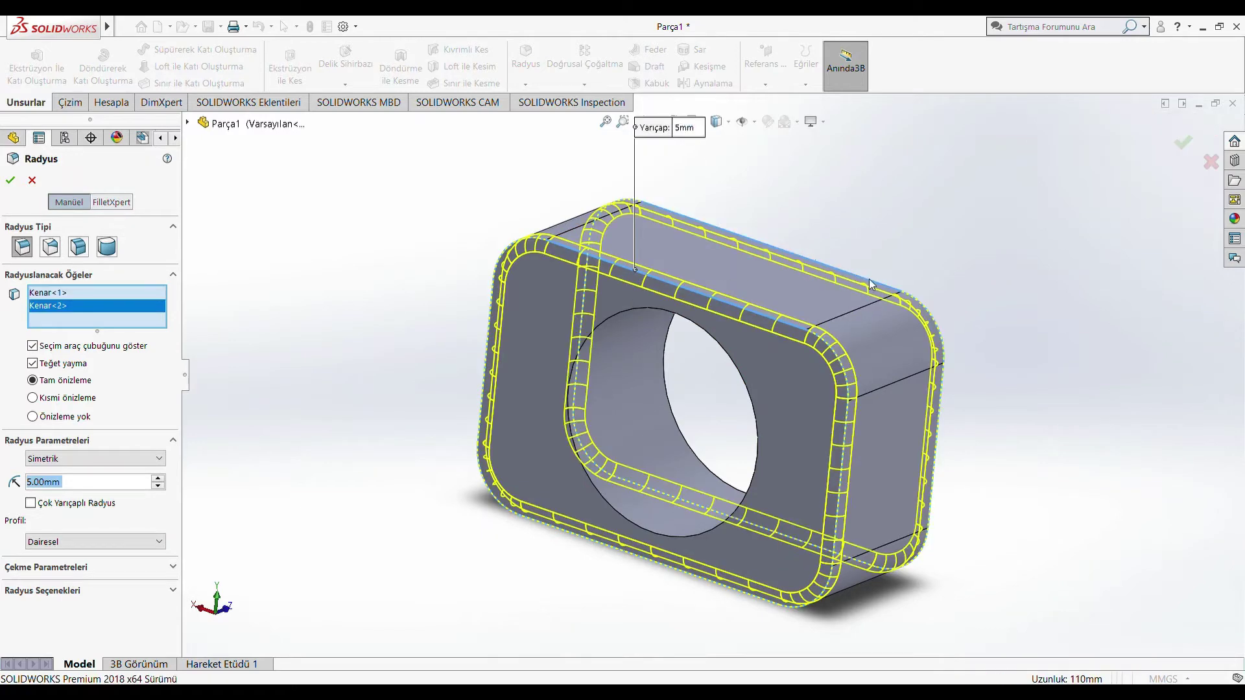
pyautogui.moveTo(1025, 309)
pyautogui.mouseDown(button='middle')
pyautogui.moveTo(984, 320)
pyautogui.moveTo(1002, 318)
pyautogui.mouseUp(button='middle')
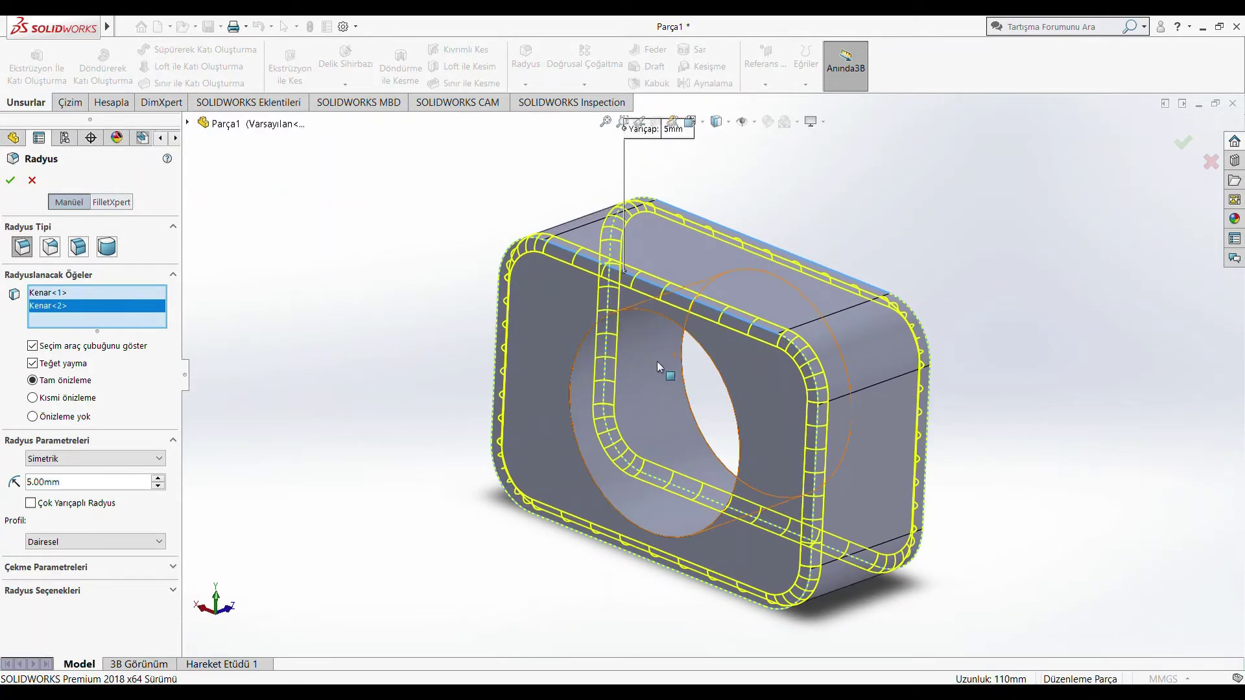
pyautogui.click(589, 329)
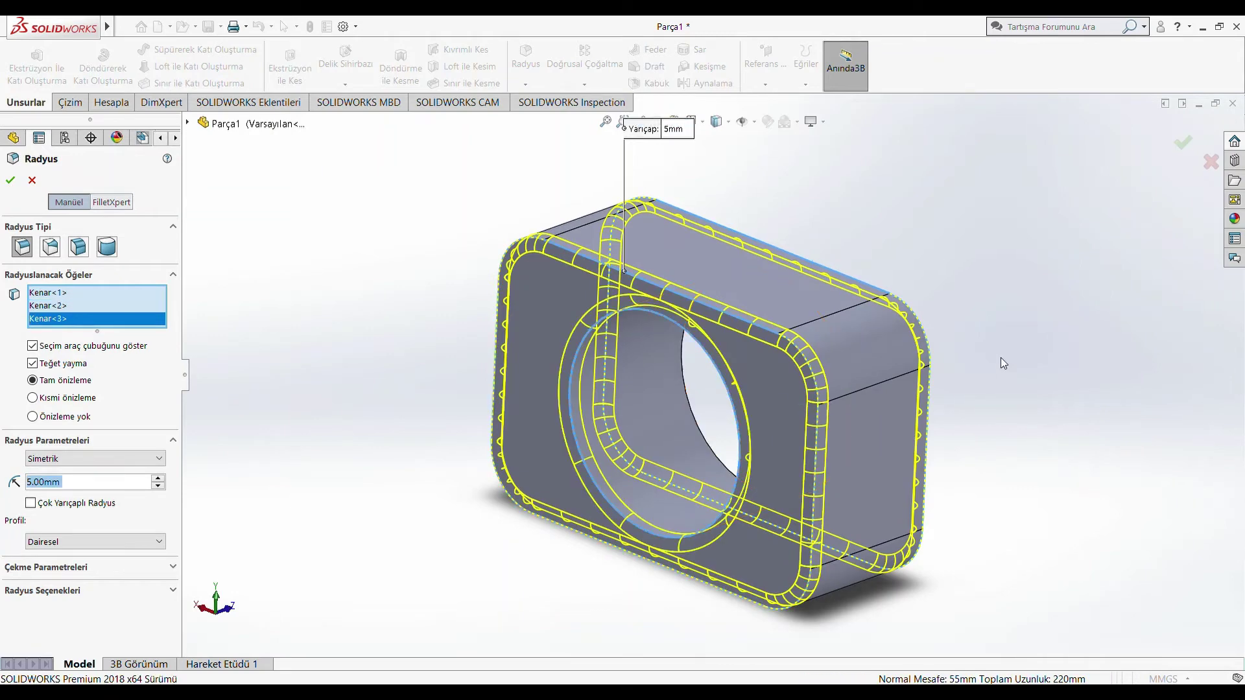
pyautogui.moveTo(1001, 361)
pyautogui.mouseDown(button='middle')
pyautogui.moveTo(886, 392)
pyautogui.moveTo(806, 306)
pyautogui.mouseUp(button='middle')
pyautogui.click(806, 311)
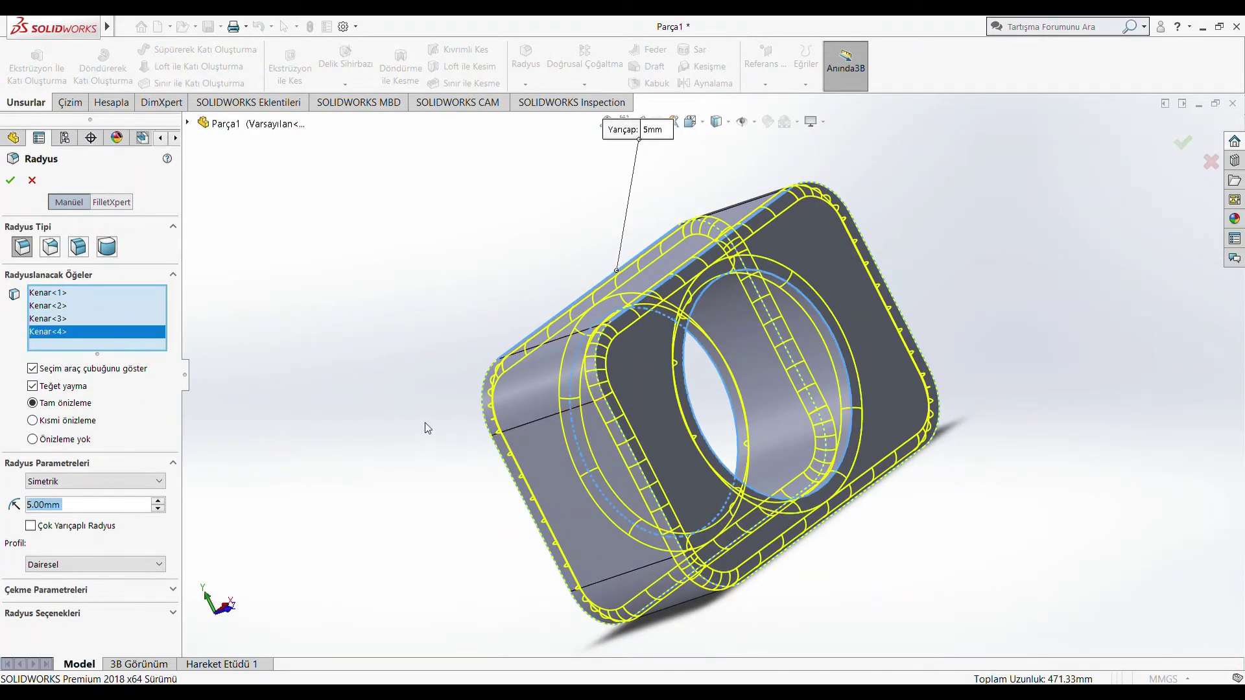
pyautogui.click(10, 180)
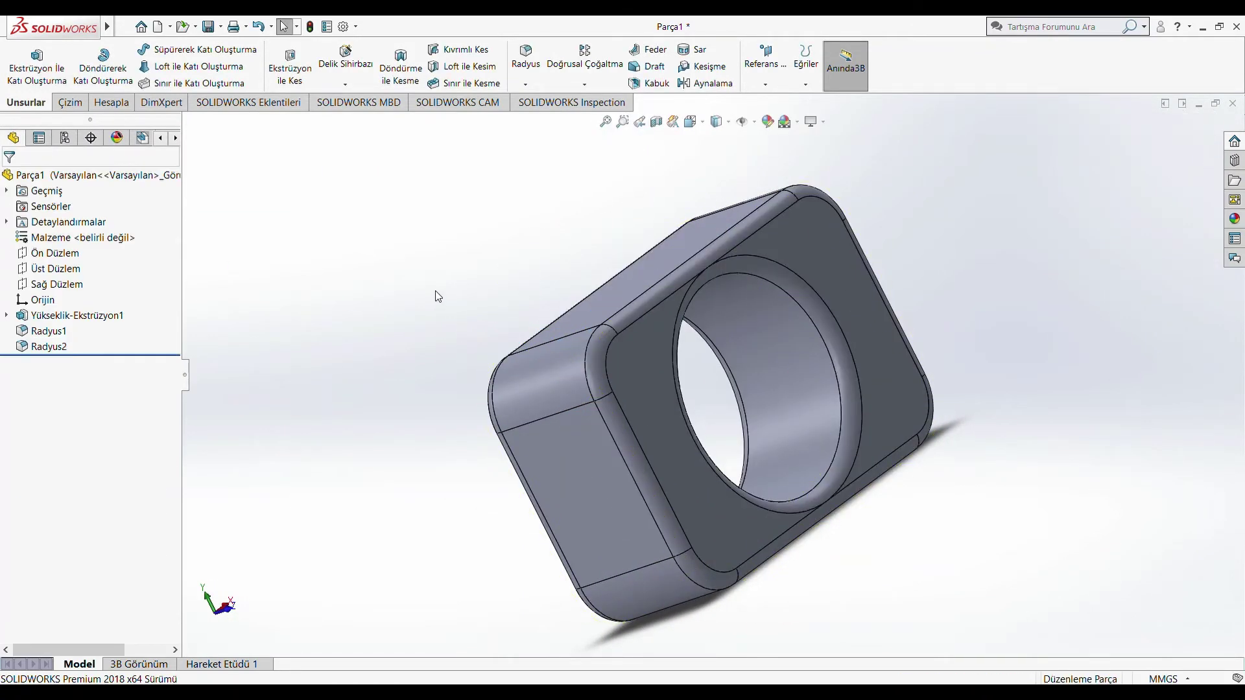
# Select the block's top face and view it Normal To, head-on
pyautogui.moveTo(446, 302)
pyautogui.mouseDown(button='middle')
pyautogui.moveTo(601, 314)
pyautogui.moveTo(632, 361)
pyautogui.mouseUp(button='middle')
pyautogui.scroll(3, 633, 364)
pyautogui.scroll(3, 713, 389)
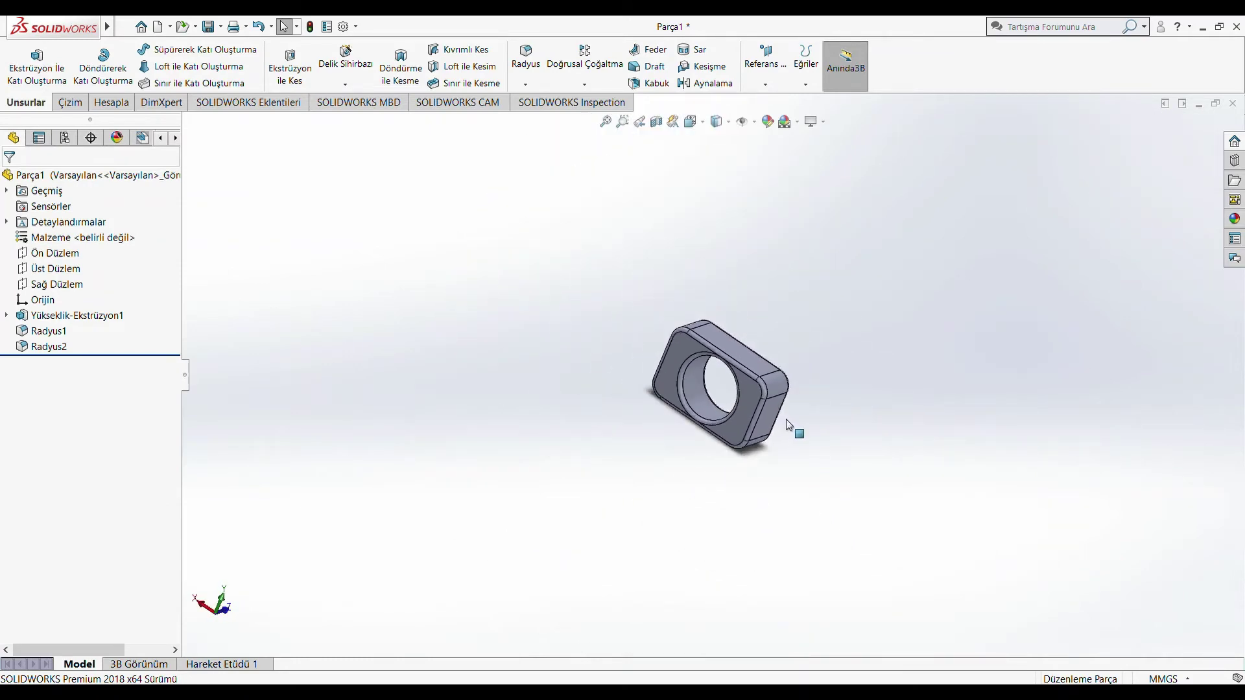
pyautogui.moveTo(792, 425)
pyautogui.mouseDown(button='middle')
pyautogui.moveTo(757, 337)
pyautogui.moveTo(842, 363)
pyautogui.moveTo(760, 383)
pyautogui.mouseUp(button='middle')
pyautogui.scroll(-3, 760, 383)
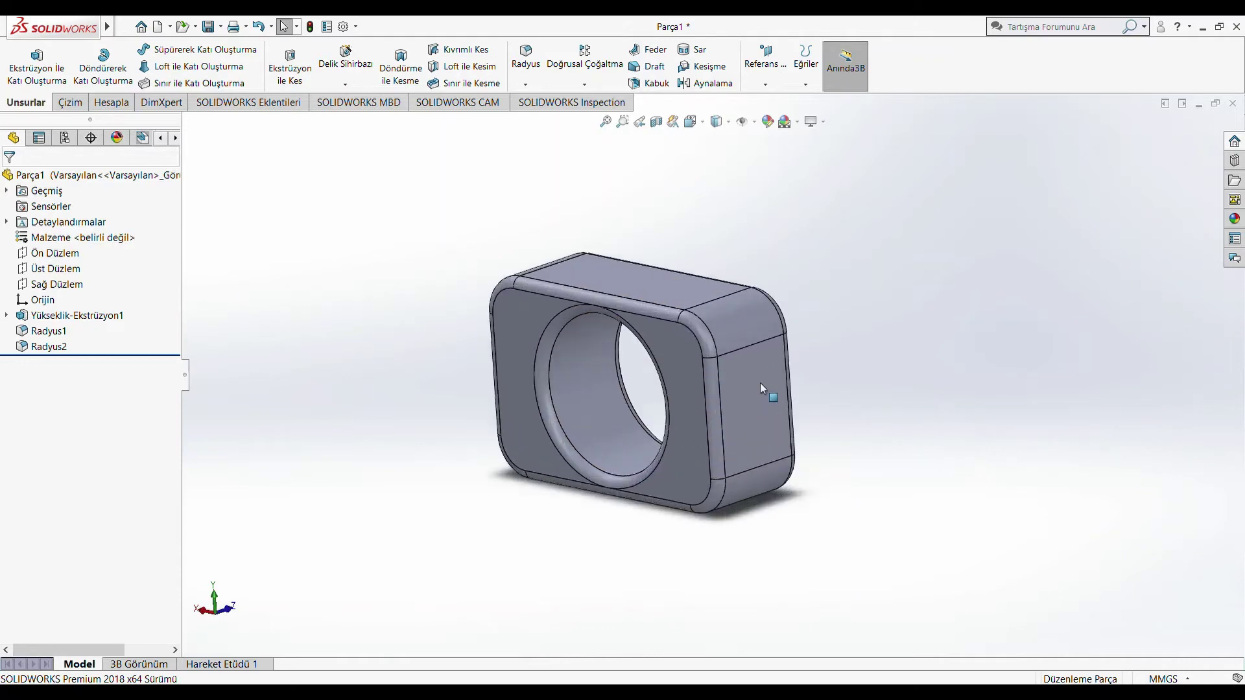
pyautogui.scroll(-4, 708, 387)
pyautogui.scroll(5, 708, 389)
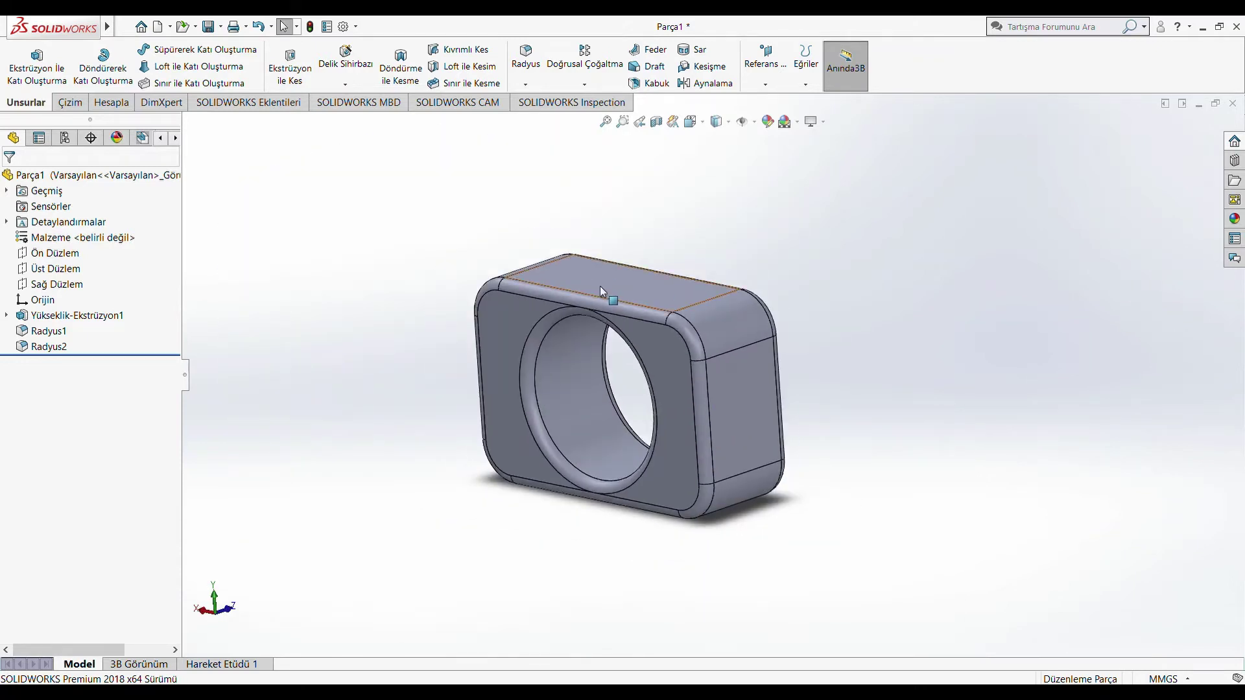
pyautogui.click(633, 299)
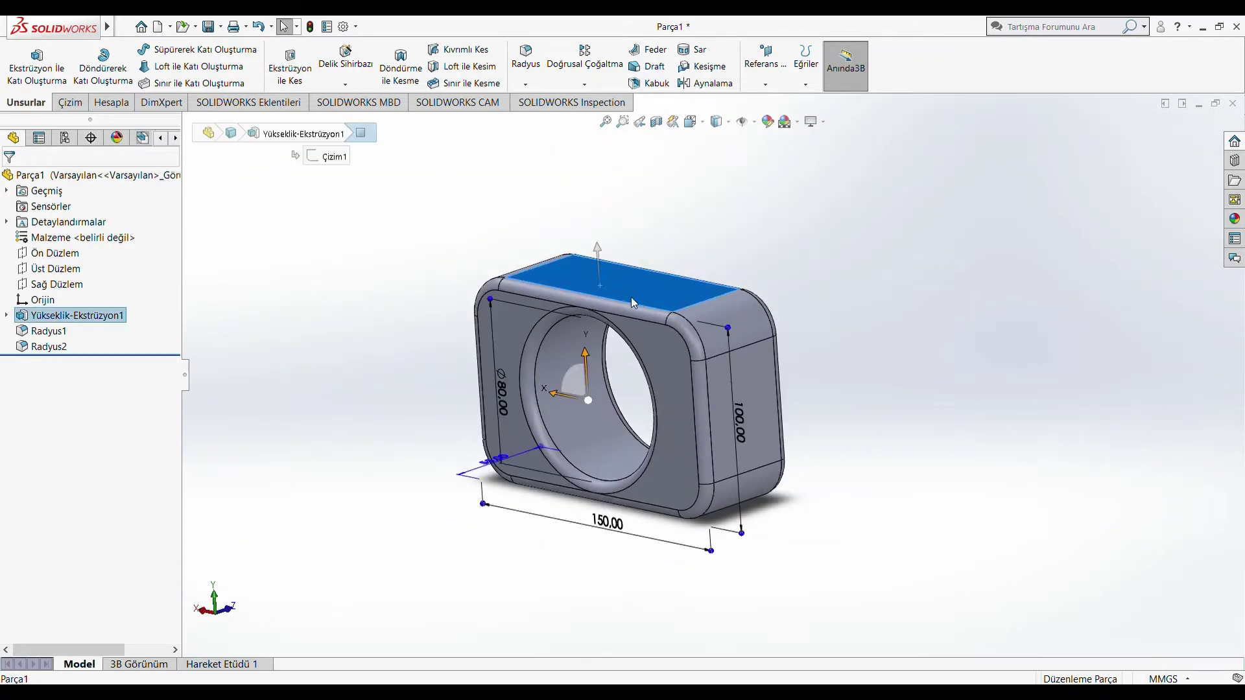
pyautogui.click(718, 235)
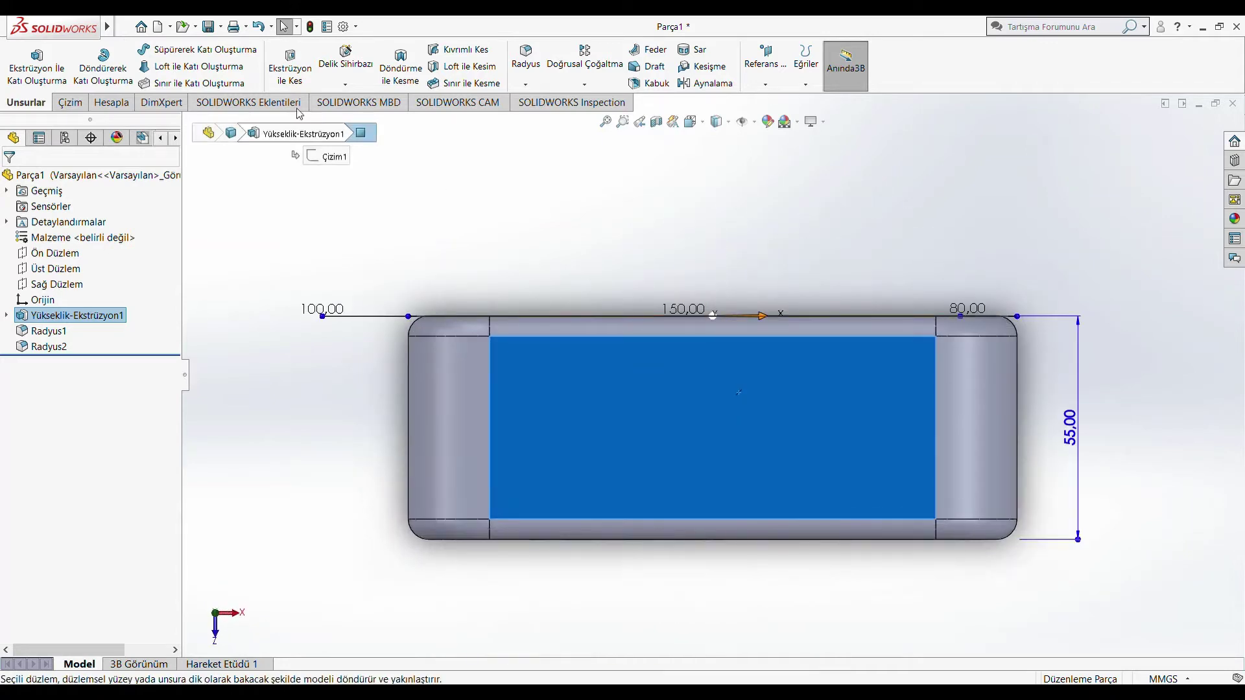
pyautogui.click(68, 105)
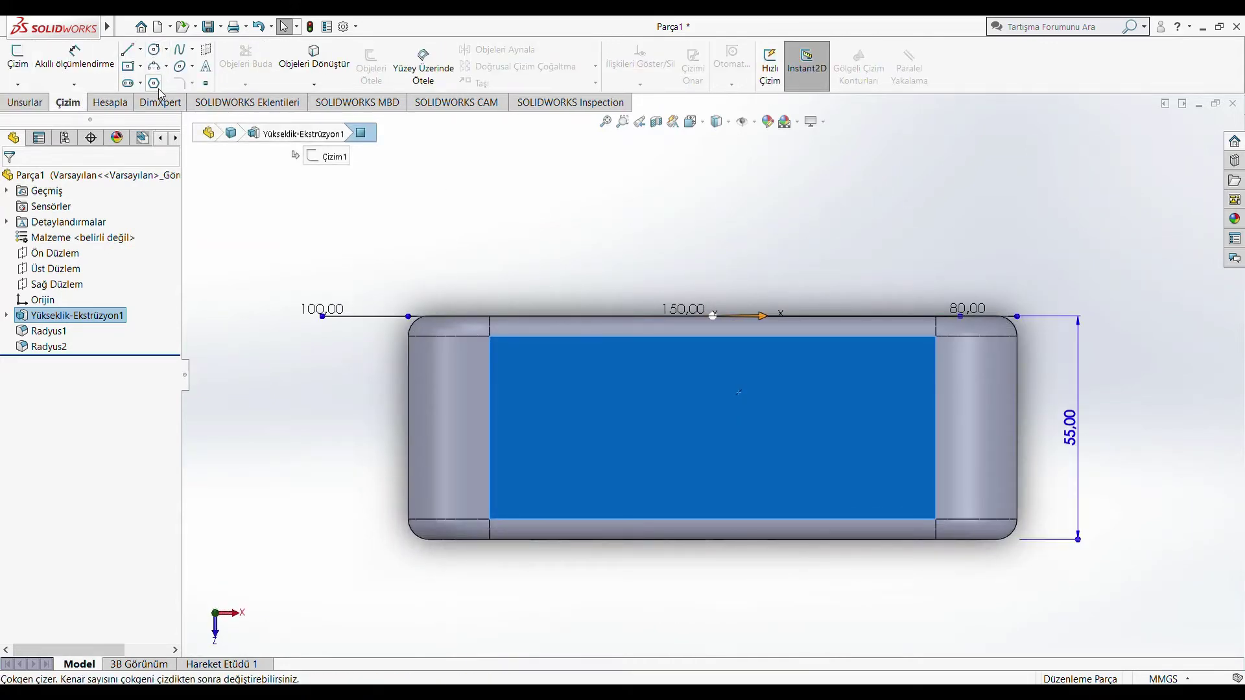
# Draw a narrow center rectangle near the left end of the top face
pyautogui.click(129, 68)
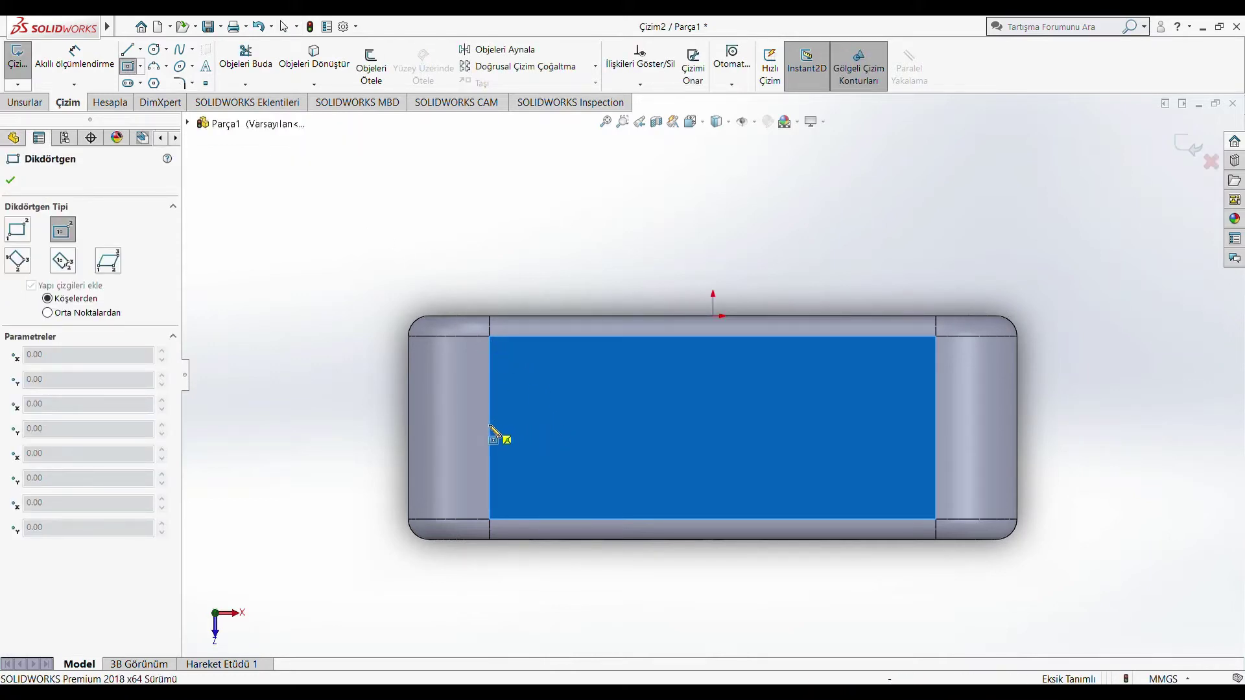
pyautogui.click(537, 428)
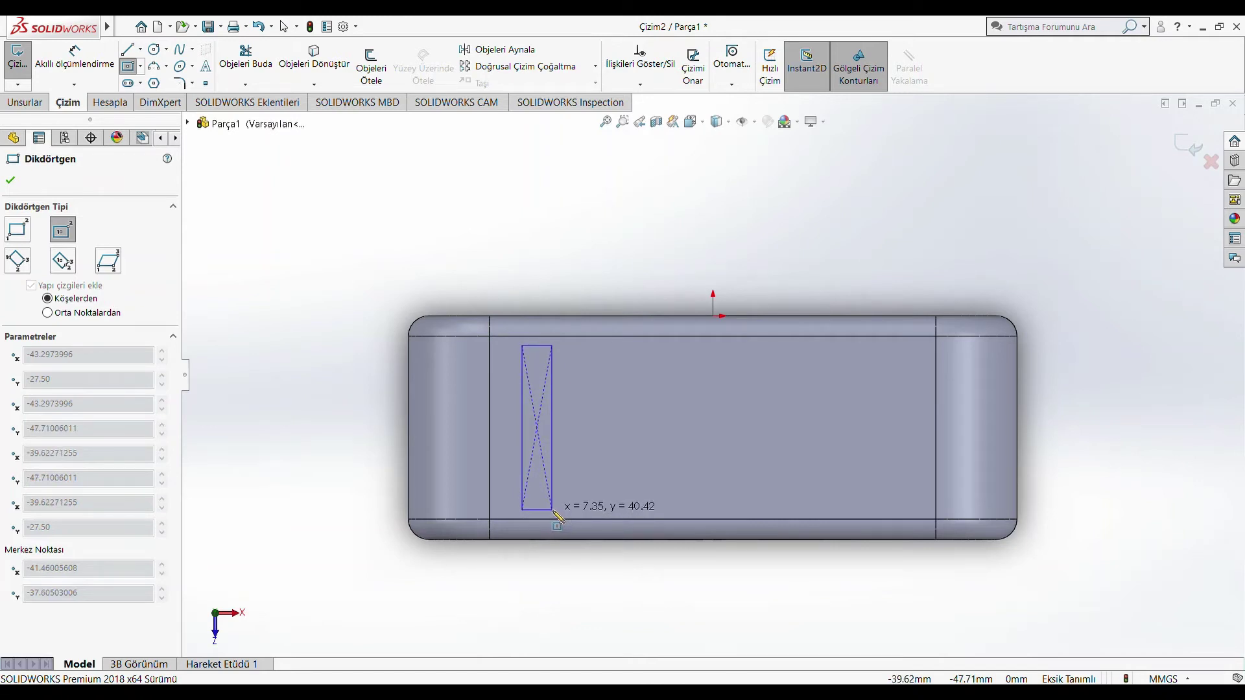
pyautogui.click(553, 511)
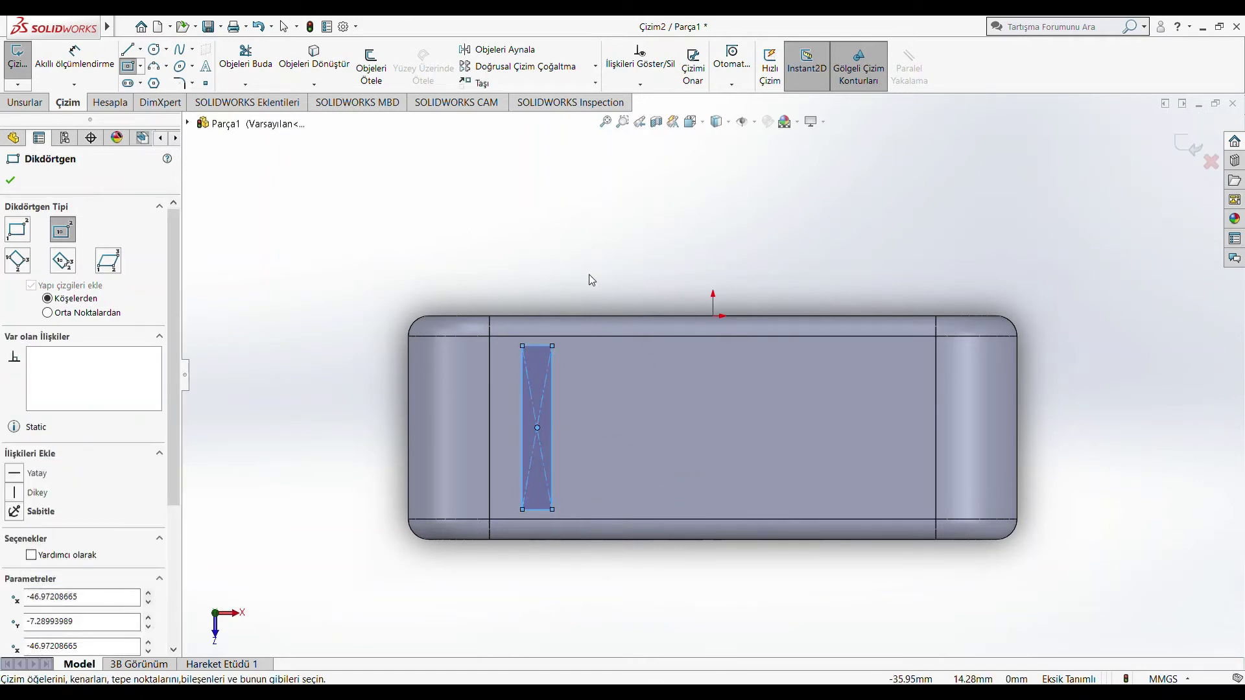
pyautogui.press('Escape')
pyautogui.press('Escape')
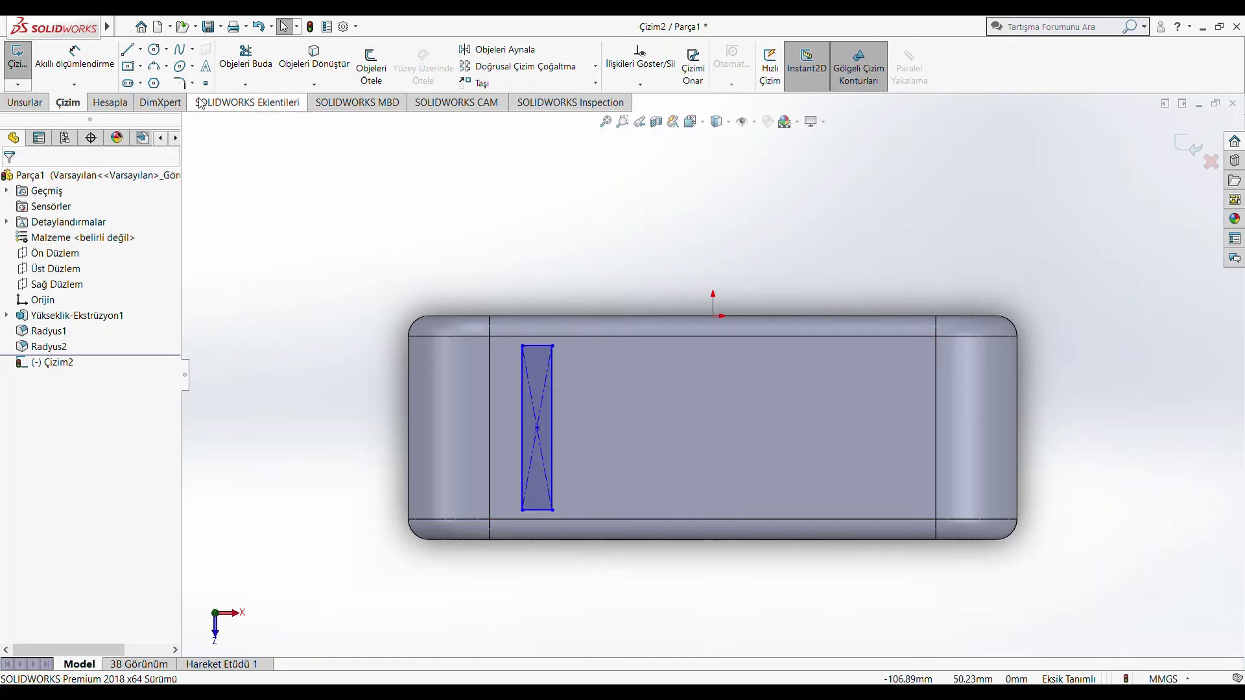
# Draw a vertical line from the top edge's midpoint down to the bottom edge
pyautogui.press('l')
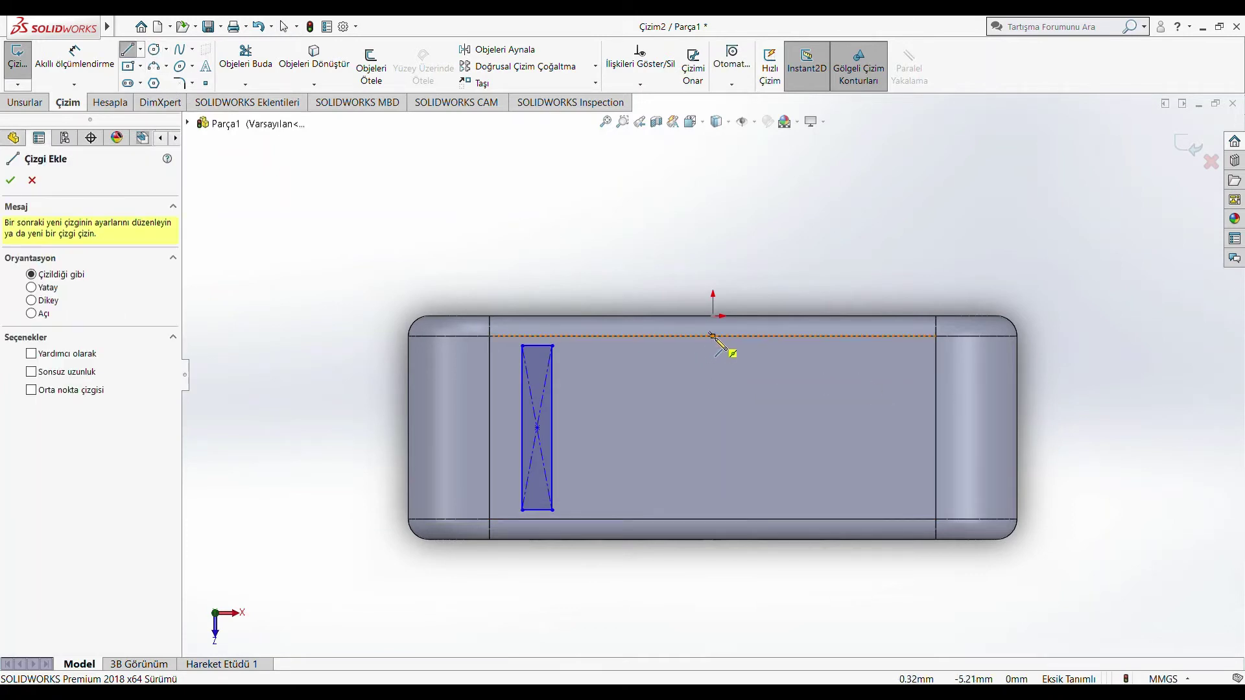
pyautogui.click(712, 336)
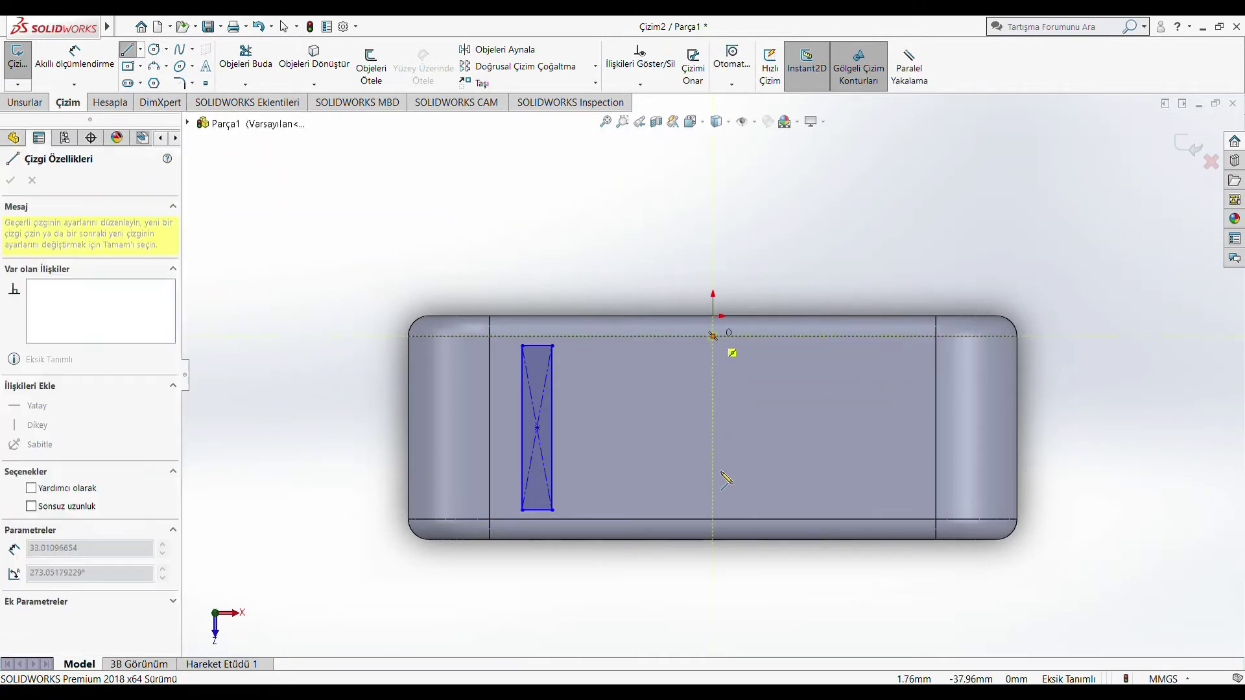
pyautogui.click(712, 519)
pyautogui.press('Escape')
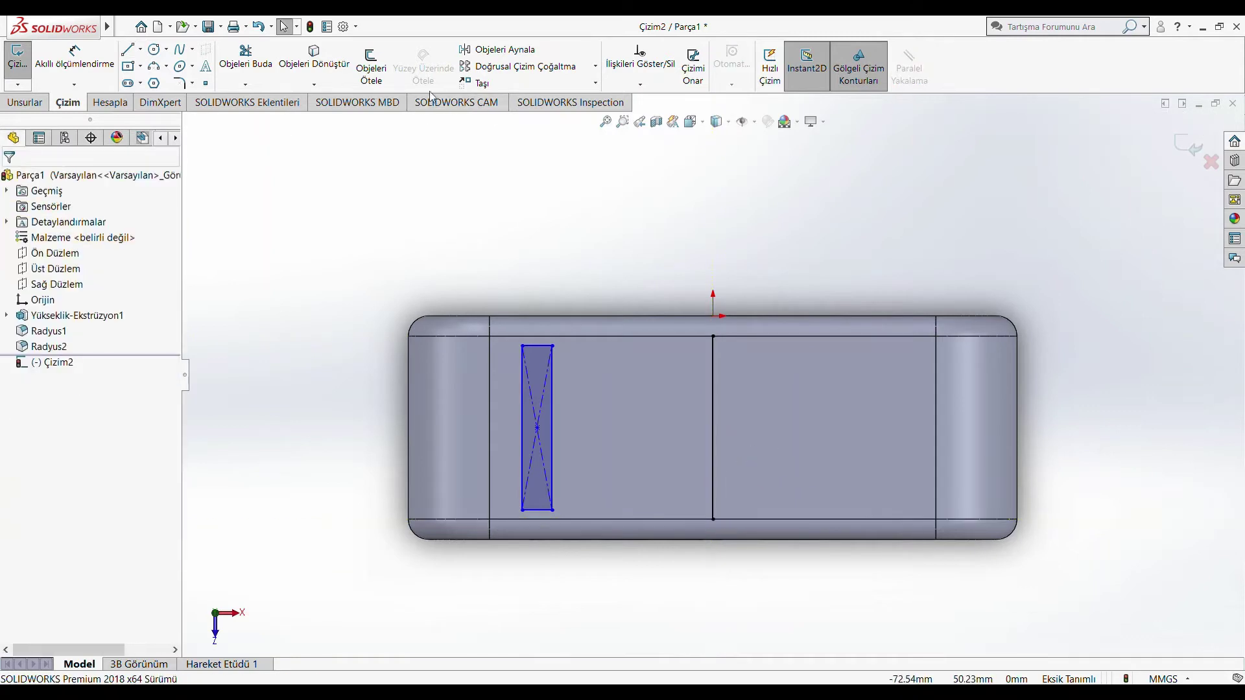
# Mirror the rectangle across that line to the right end, then delete the line
pyautogui.click(542, 55)
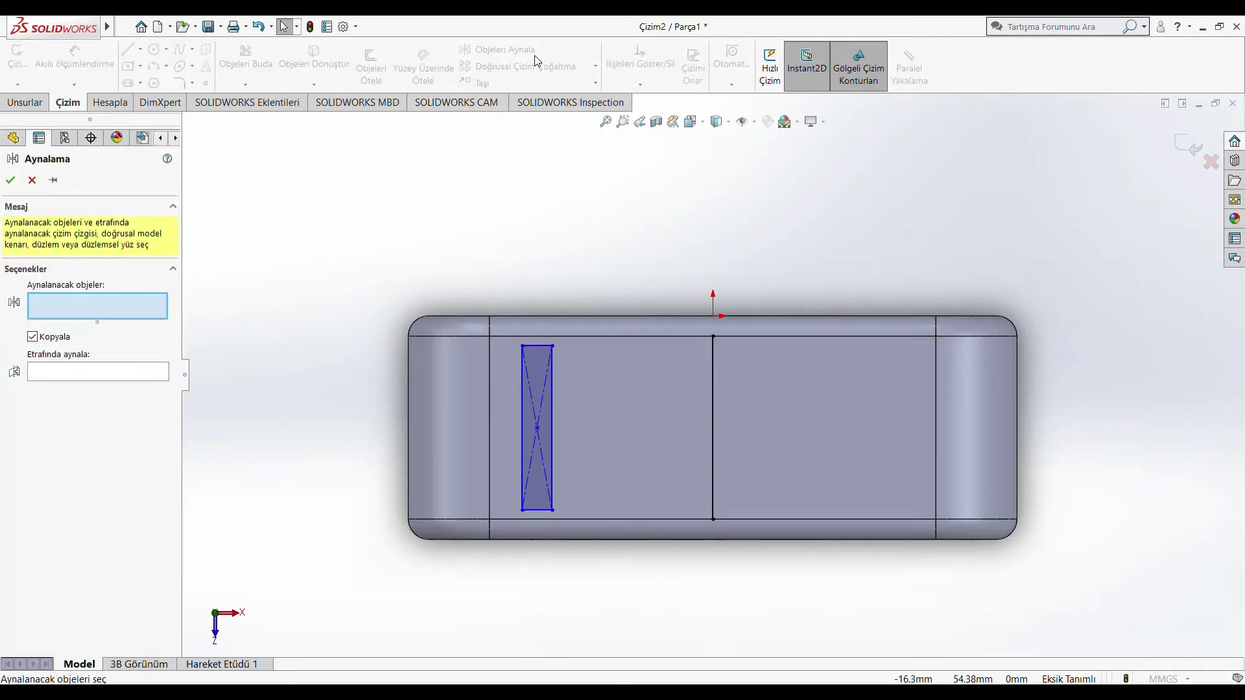
pyautogui.click(540, 362)
pyautogui.click(78, 415)
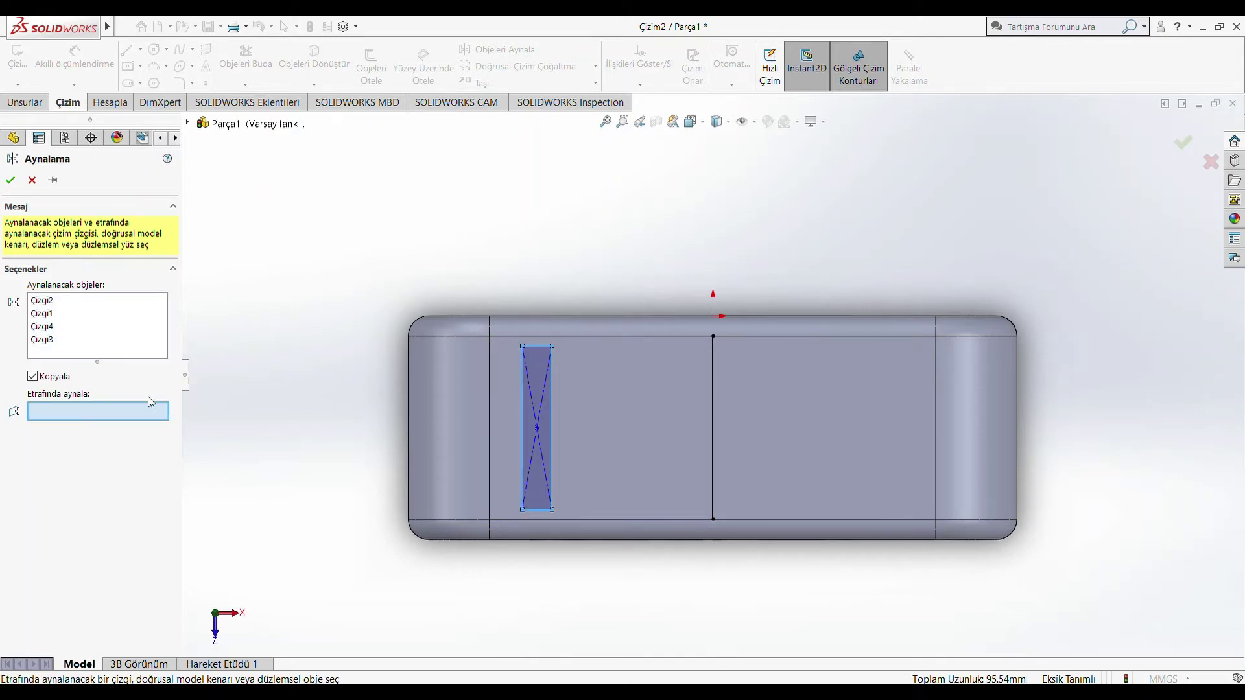
pyautogui.click(713, 386)
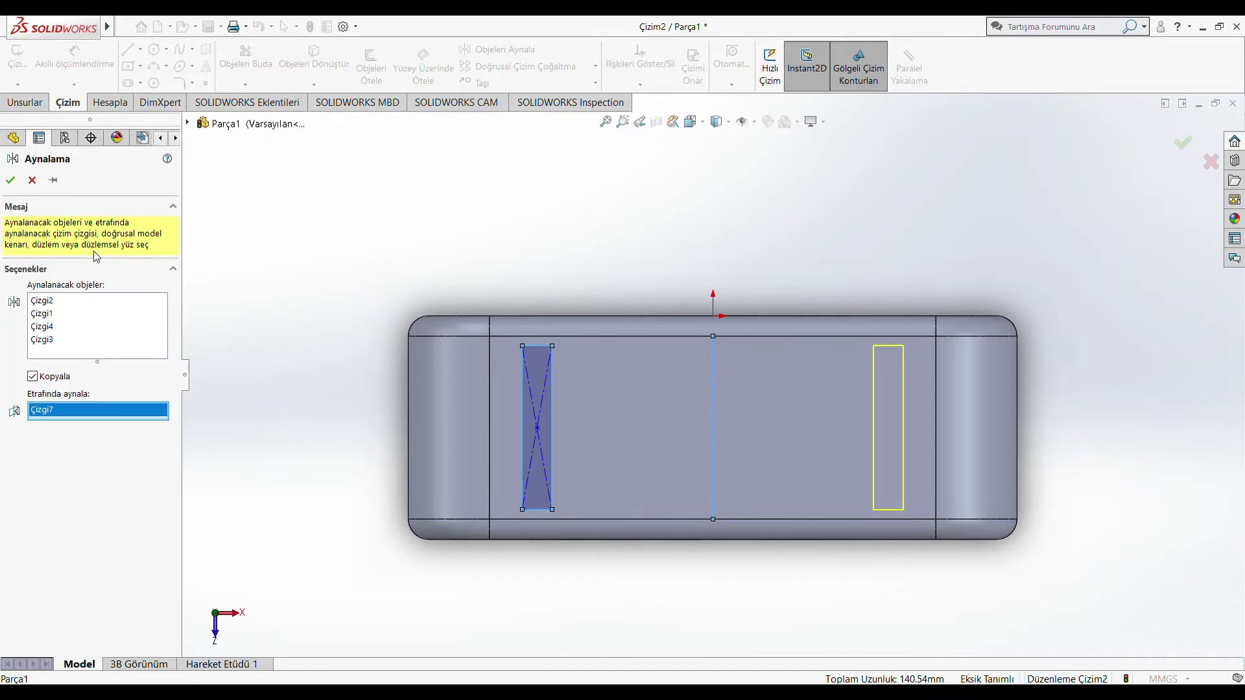
pyautogui.click(11, 183)
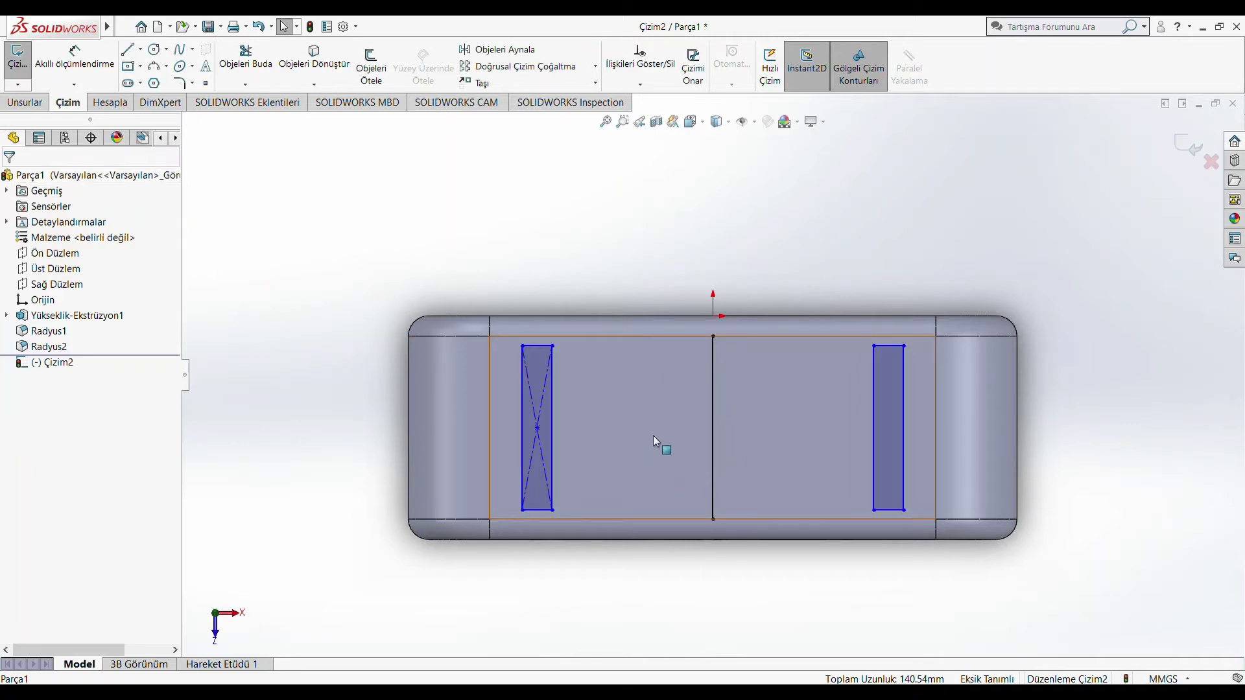
pyautogui.click(712, 439)
pyautogui.press('Delete')
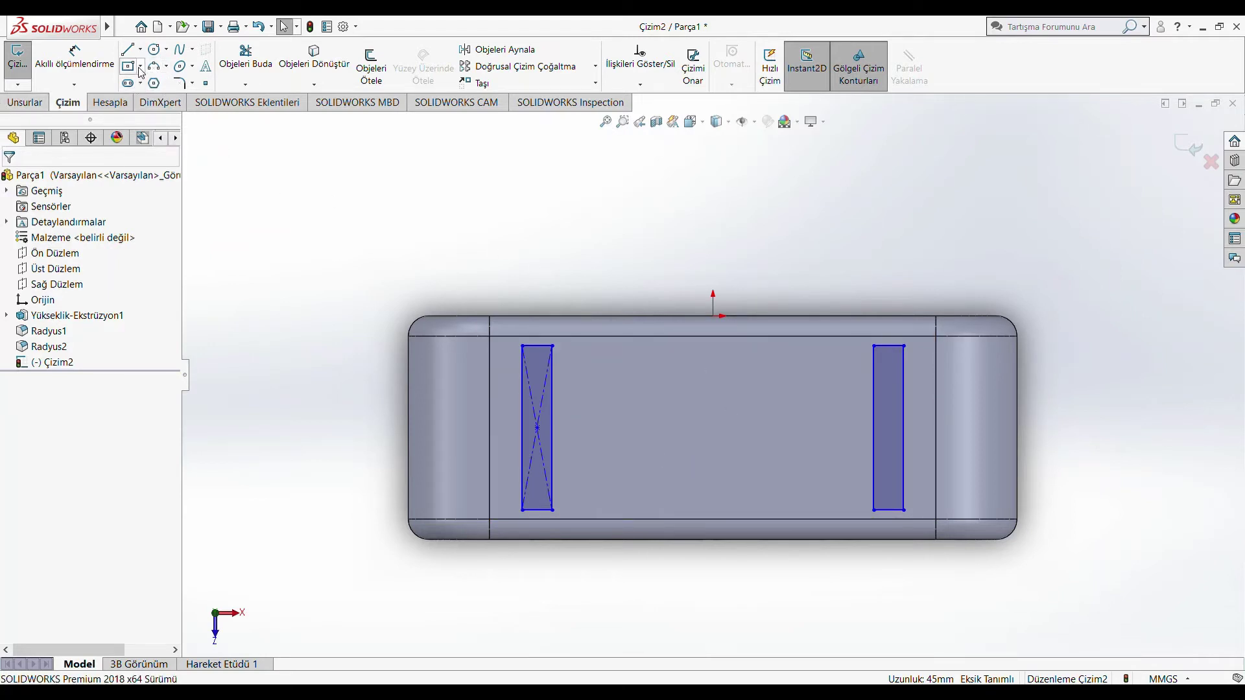
# Draw a vertical line spanning the face from top edge to bottom edge
pyautogui.click(129, 49)
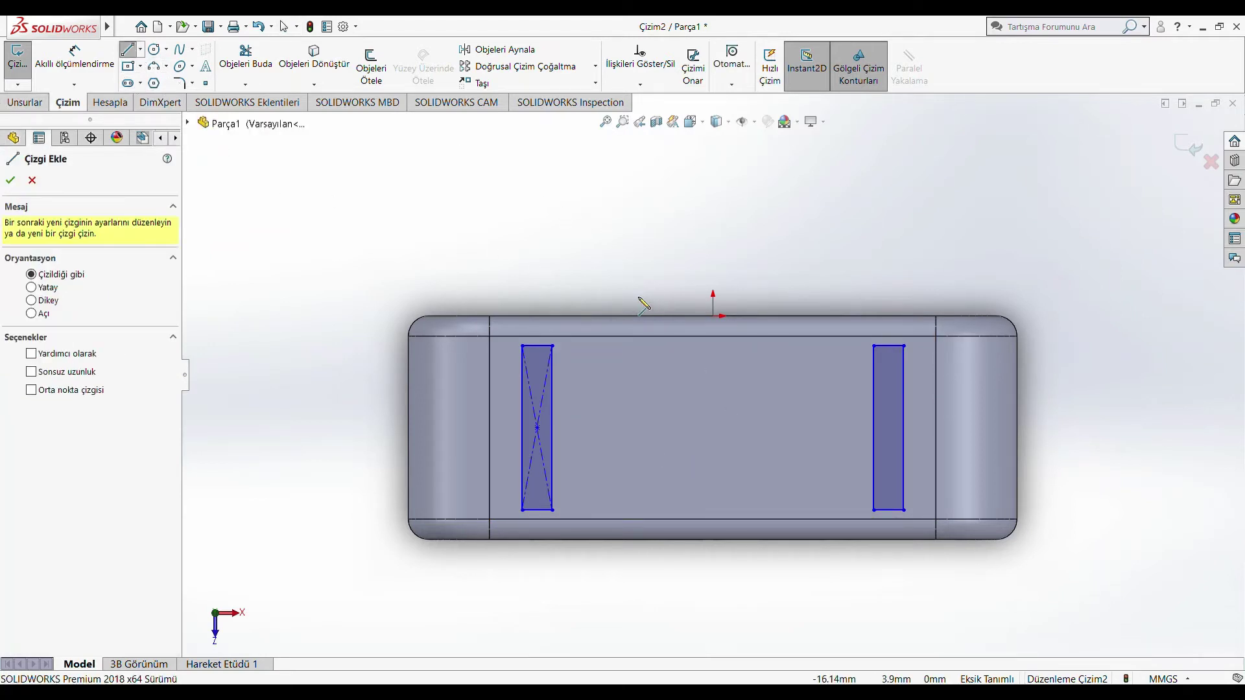
pyautogui.click(714, 336)
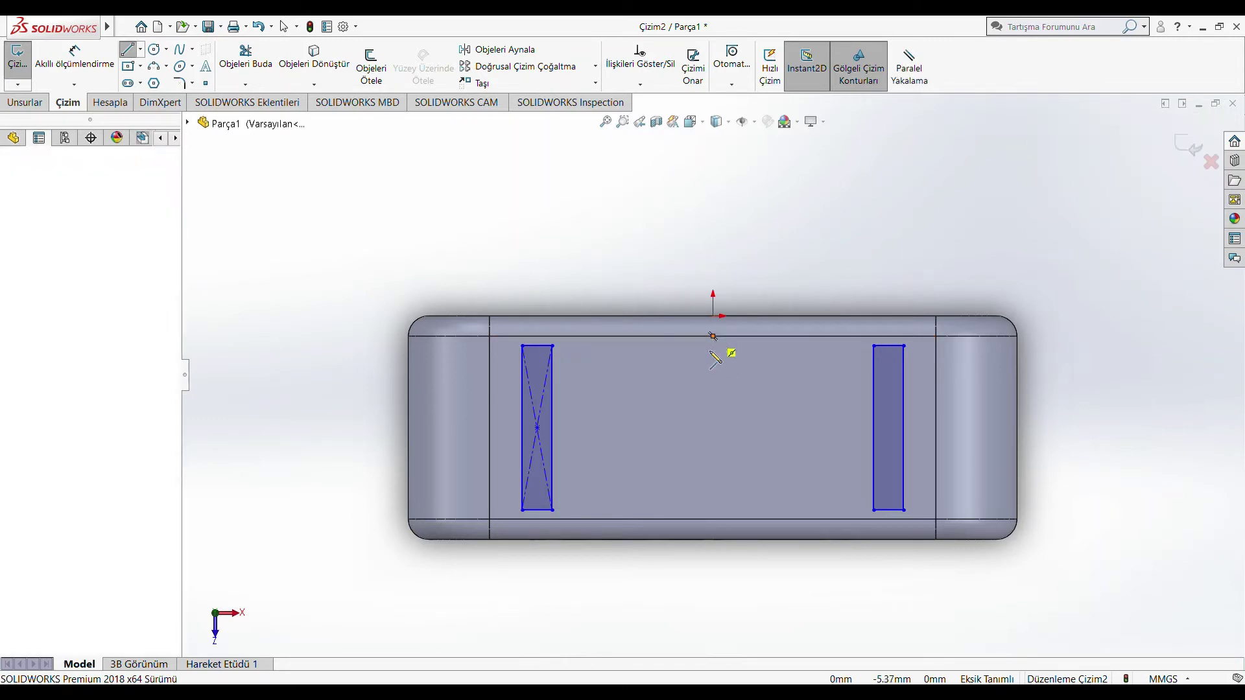
pyautogui.click(714, 519)
pyautogui.press('Escape')
pyautogui.press('Escape')
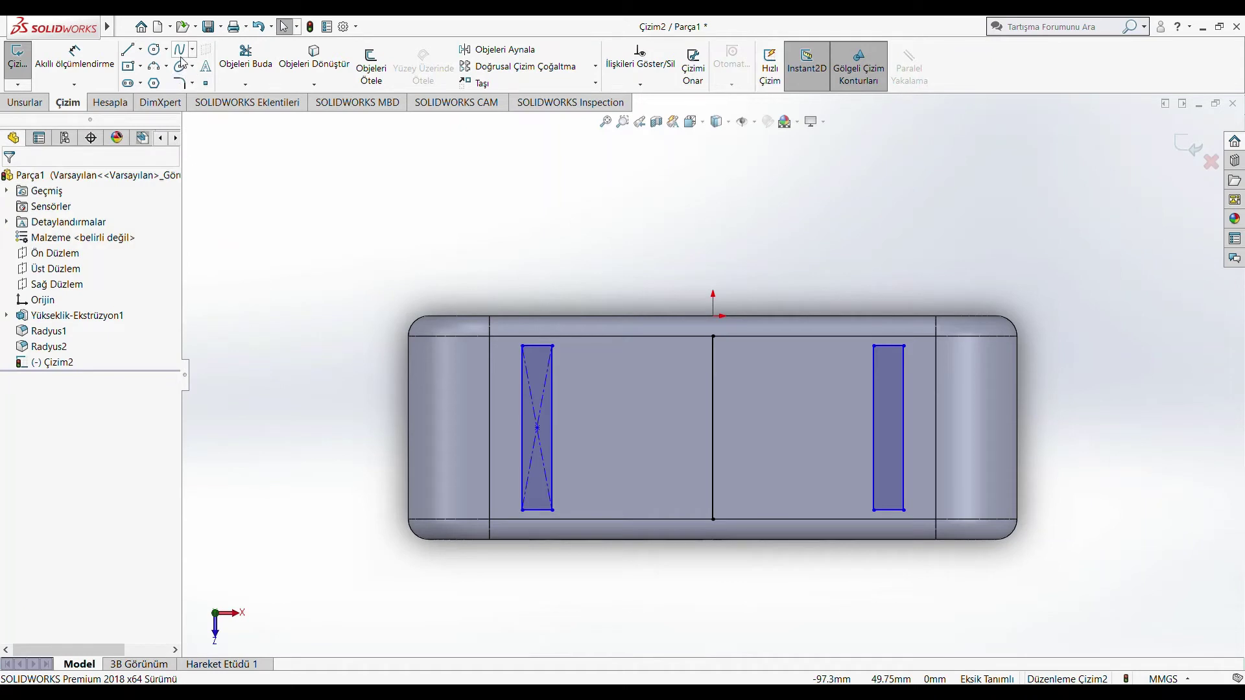
# Draw a hexagon centred on that line between the two rectangles
pyautogui.click(154, 84)
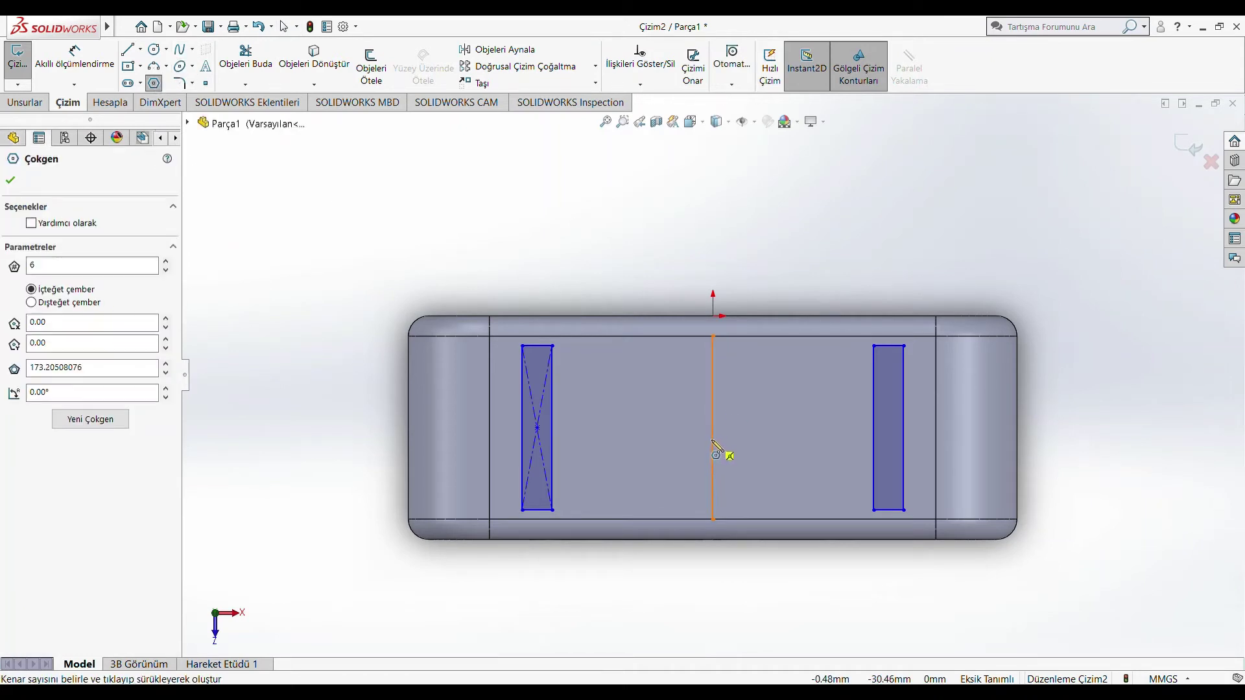
pyautogui.click(714, 428)
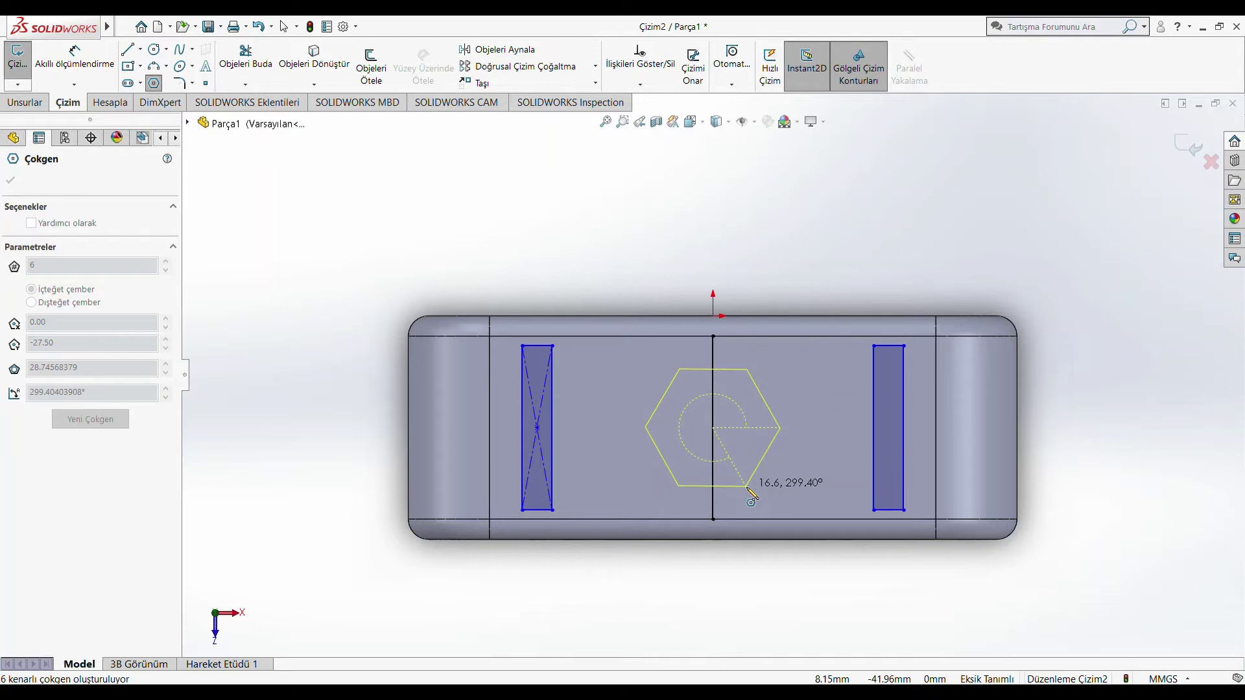
pyautogui.click(748, 487)
pyautogui.press('Escape')
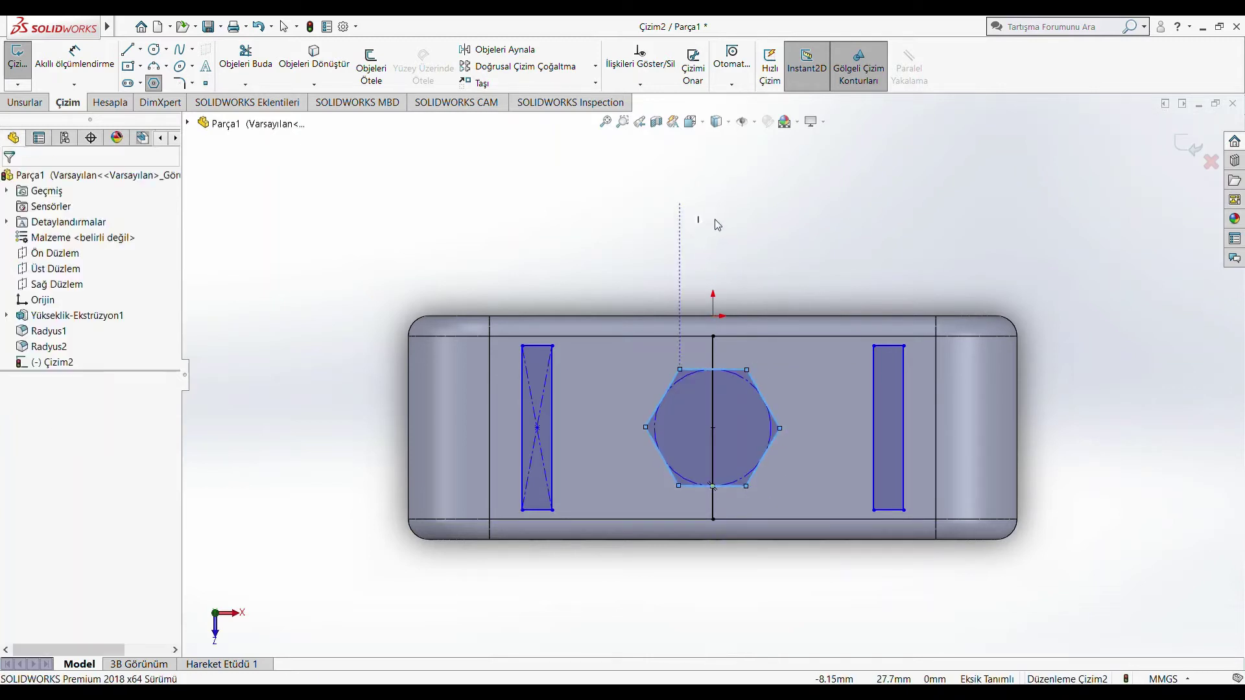
pyautogui.scroll(-3, 752, 397)
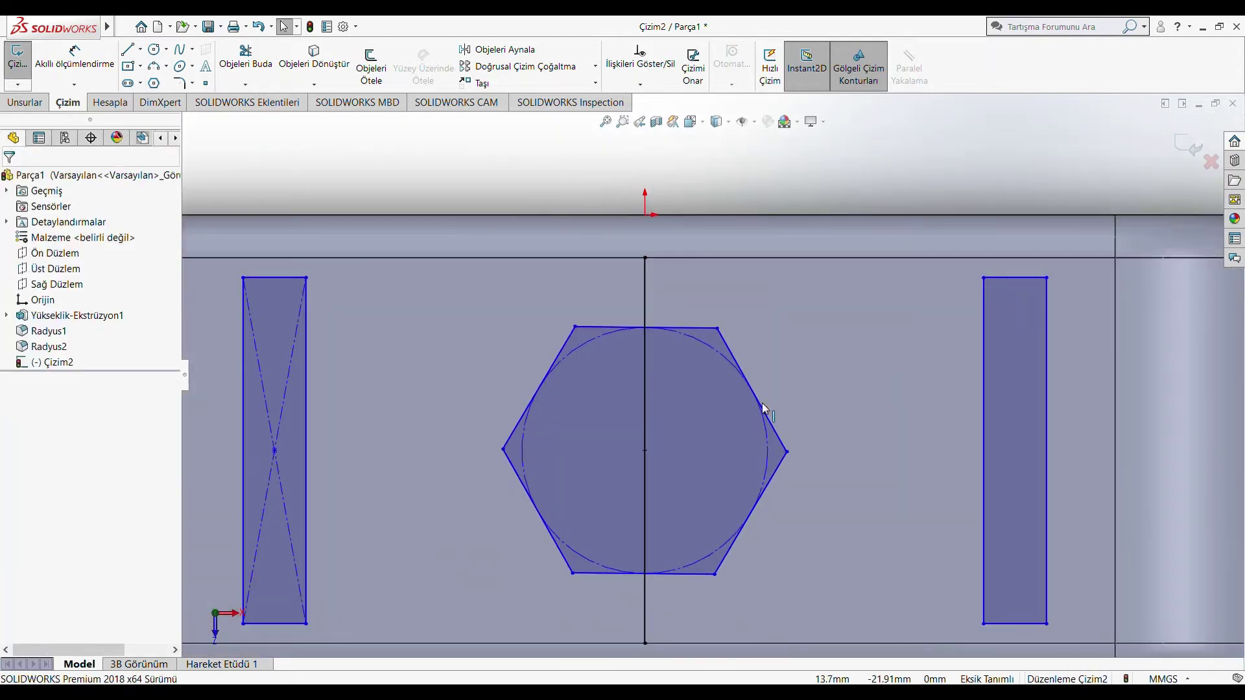
pyautogui.scroll(-2, 746, 394)
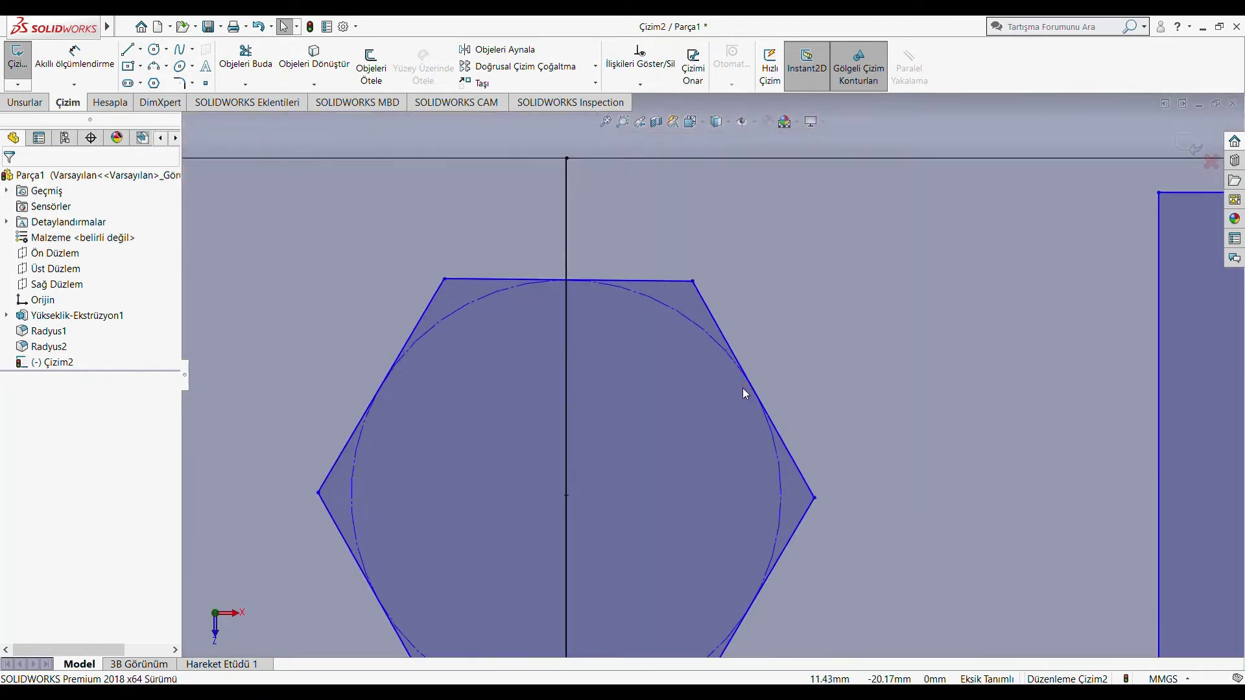
pyautogui.scroll(4, 746, 394)
pyautogui.scroll(3, 746, 394)
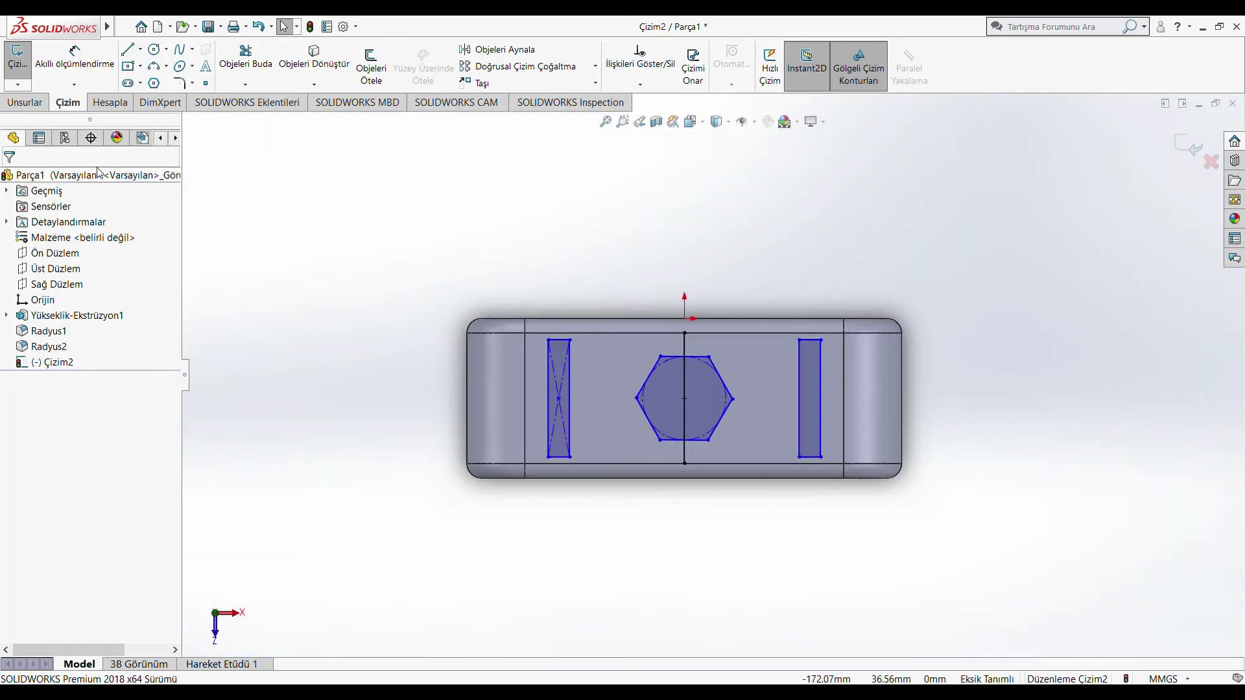
# Extrude the hexagon halves and right rectangle as a boss, changing the depth from 55 to 45 mm
pyautogui.click(25, 103)
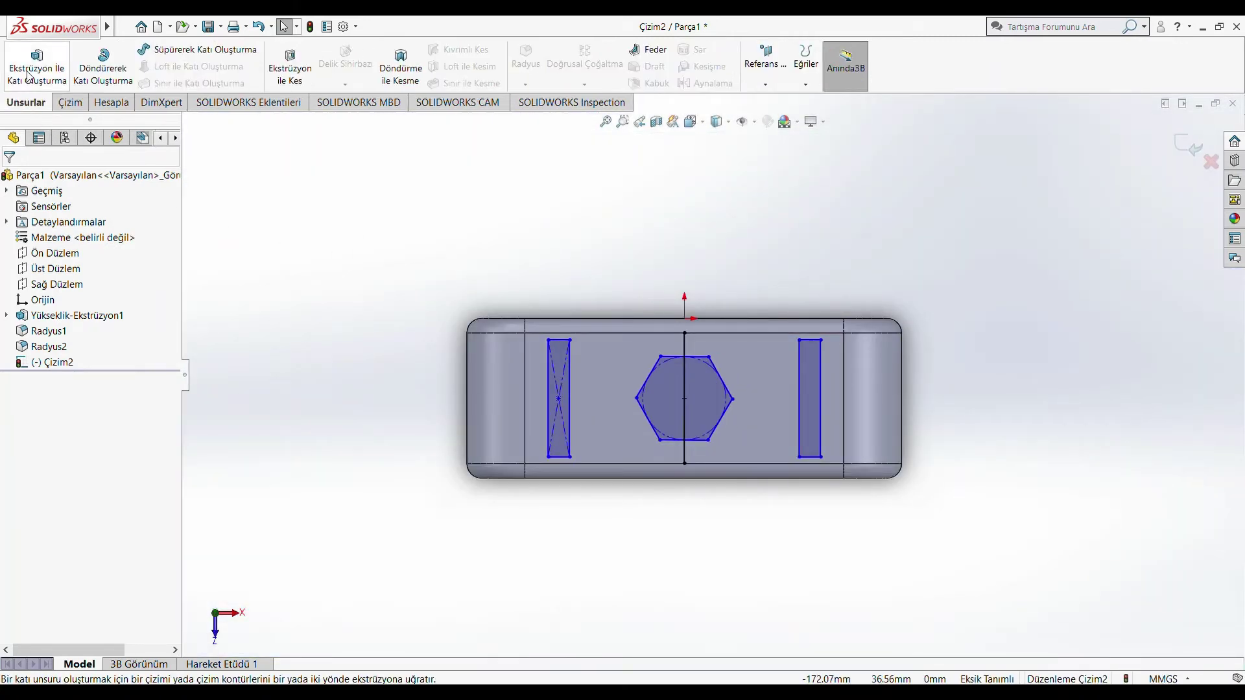
pyautogui.click(31, 74)
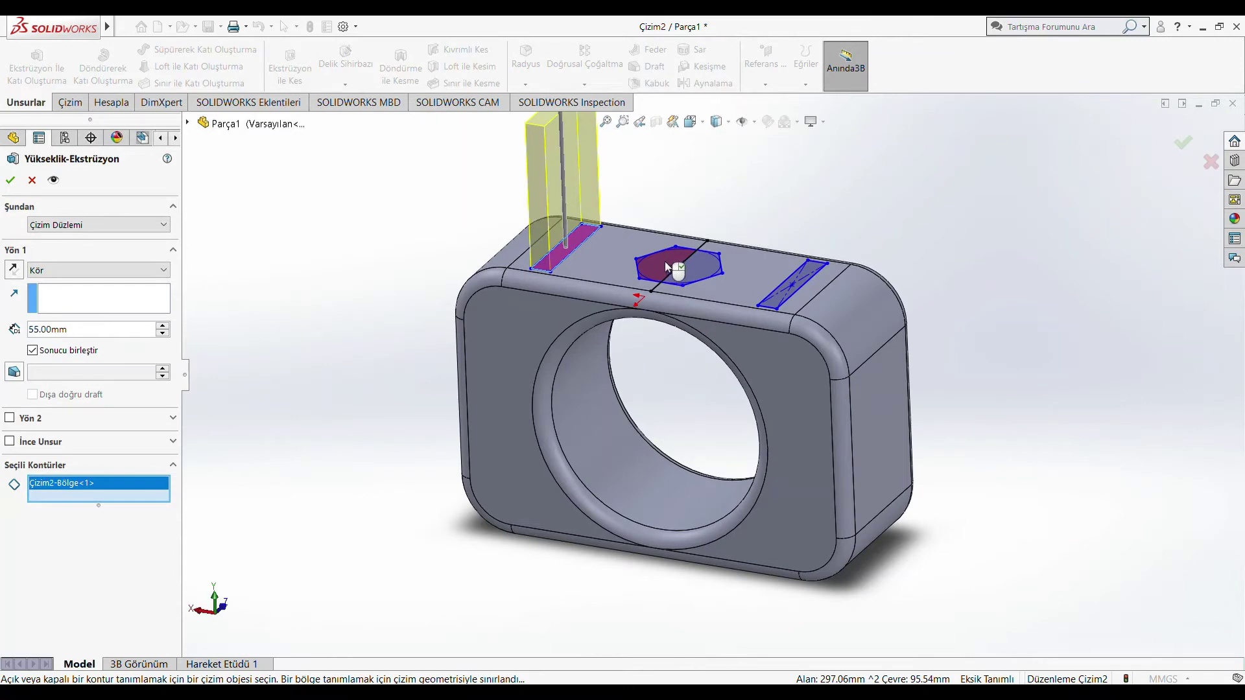
pyautogui.click(665, 262)
pyautogui.click(793, 286)
pyautogui.click(808, 269)
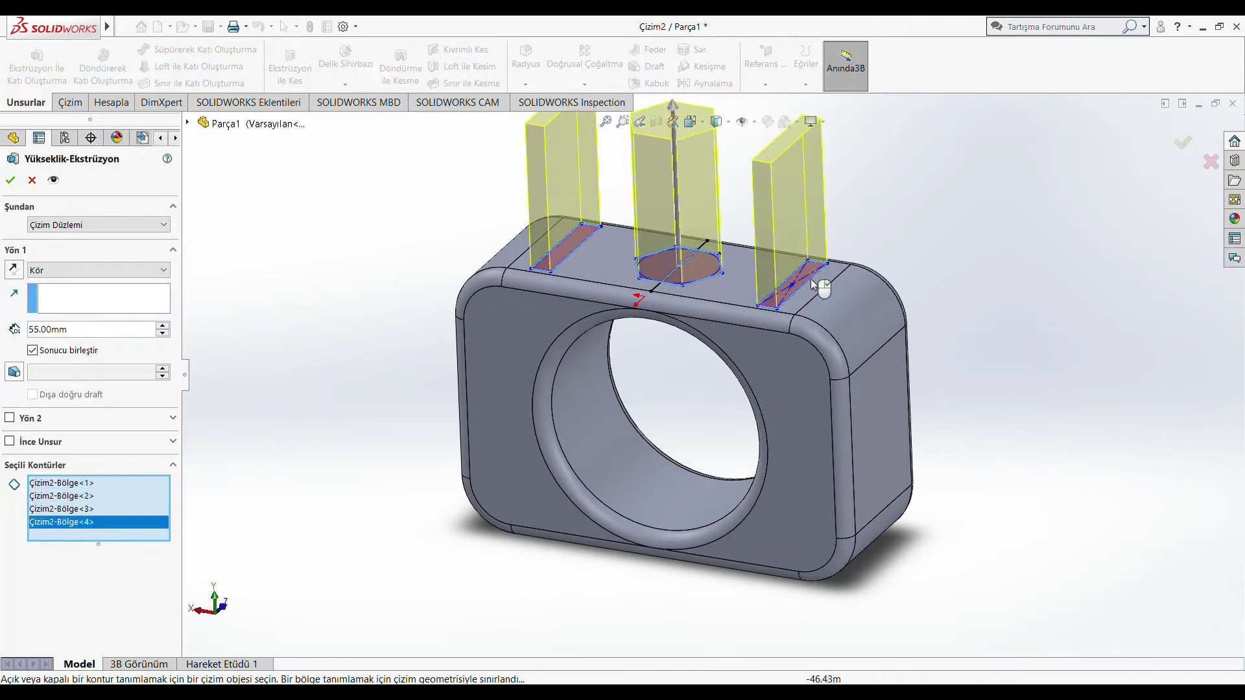
pyautogui.scroll(-2, 906, 312)
pyautogui.scroll(5, 894, 306)
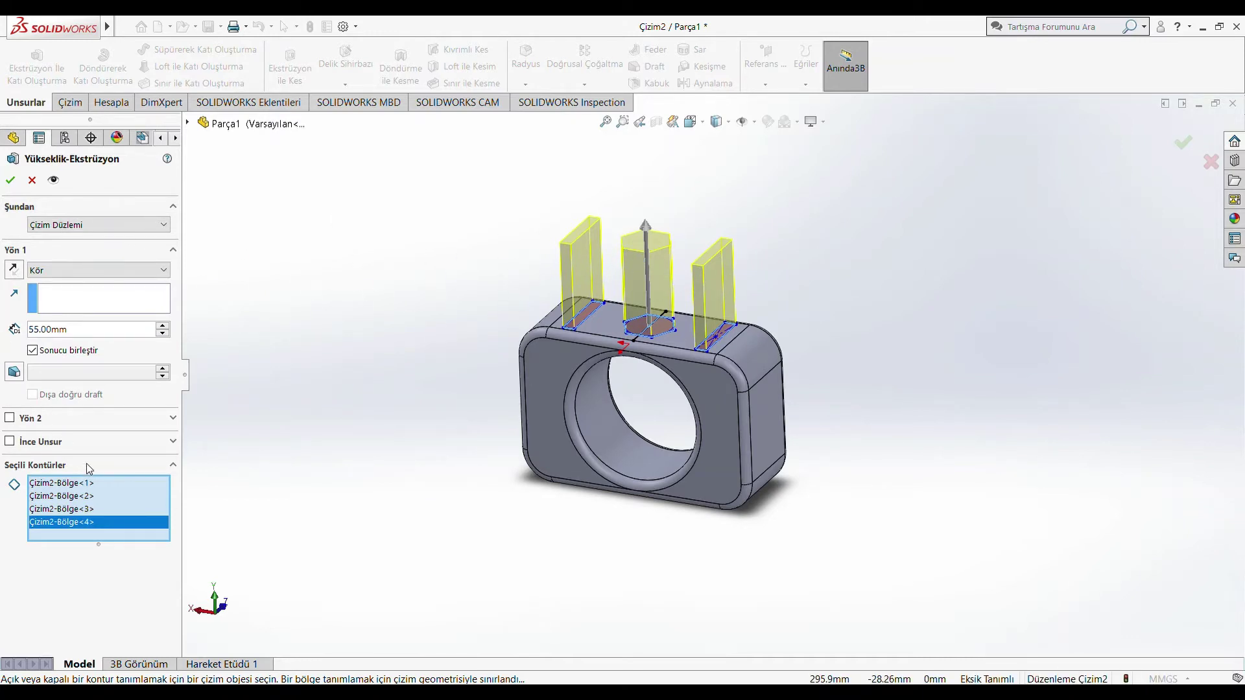
pyautogui.moveTo(82, 338); pyautogui.dragTo(2, 338)
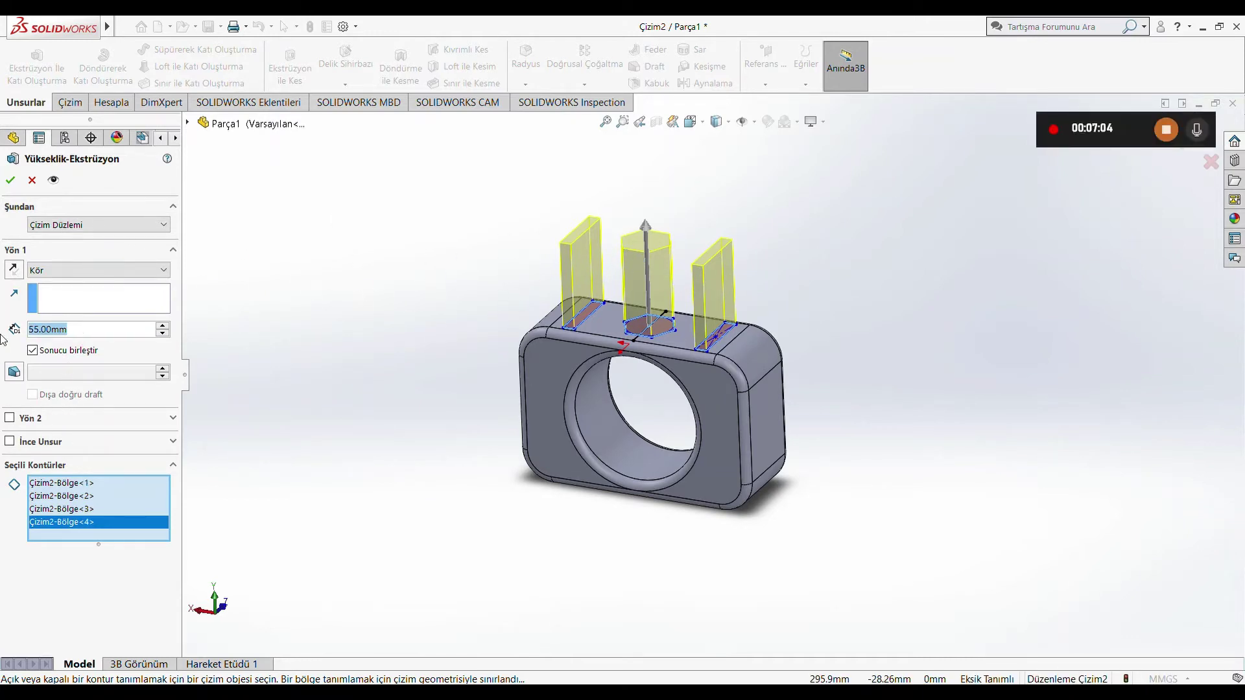
pyautogui.press('BackSpace')
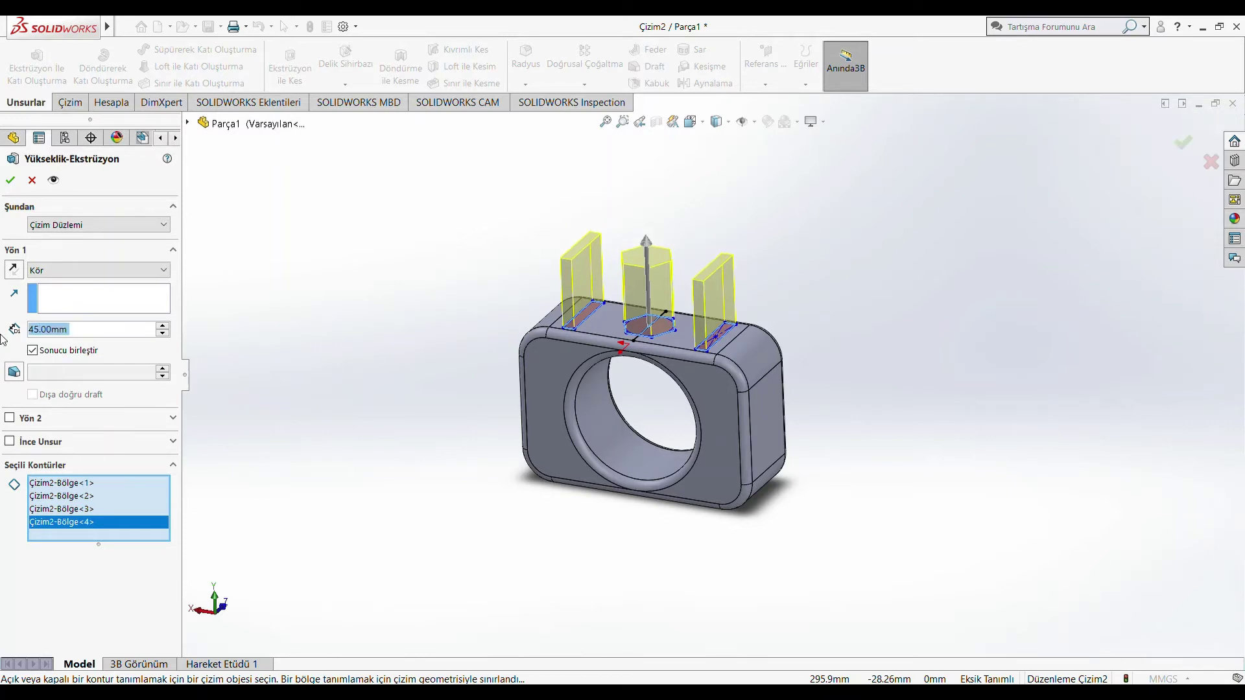
pyautogui.click(3, 184)
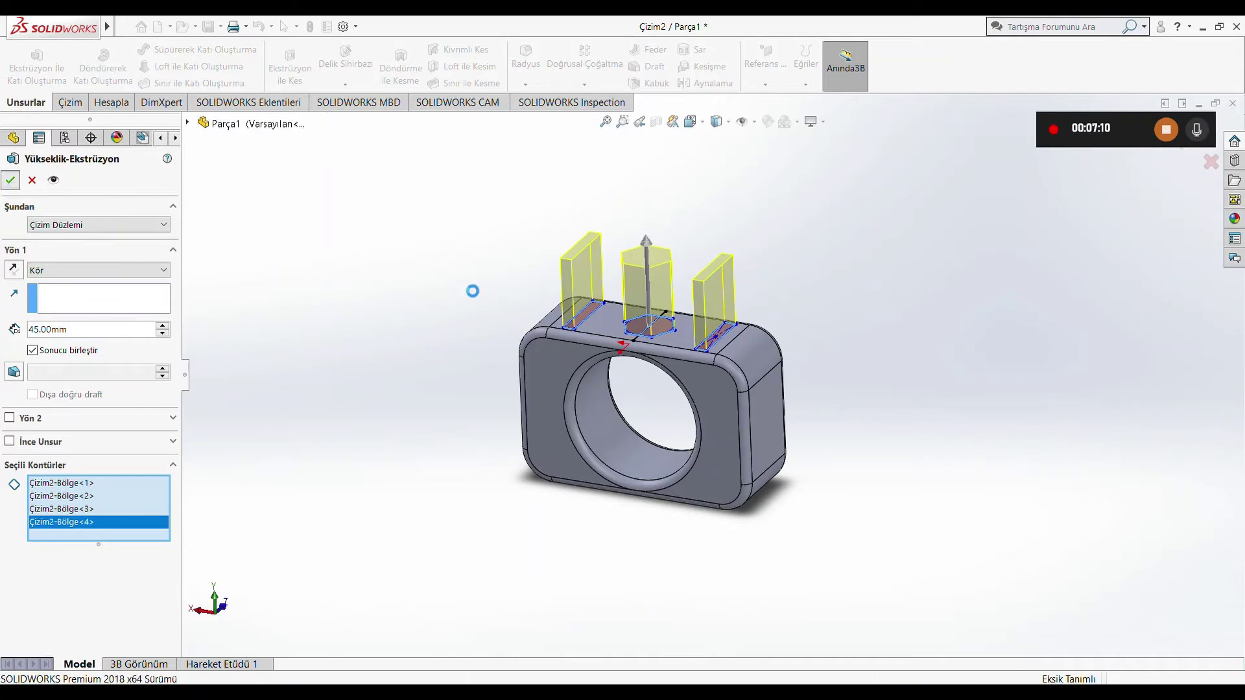
# Orbit the part and view the rectangular boss's flat face normal to the screen
pyautogui.moveTo(430, 339)
pyautogui.mouseDown(button='middle')
pyautogui.moveTo(500, 353)
pyautogui.moveTo(431, 269)
pyautogui.moveTo(301, 255)
pyautogui.moveTo(197, 293)
pyautogui.moveTo(478, 297)
pyautogui.moveTo(337, 353)
pyautogui.moveTo(337, 411)
pyautogui.moveTo(370, 331)
pyautogui.moveTo(506, 363)
pyautogui.moveTo(510, 397)
pyautogui.mouseUp(button='middle')
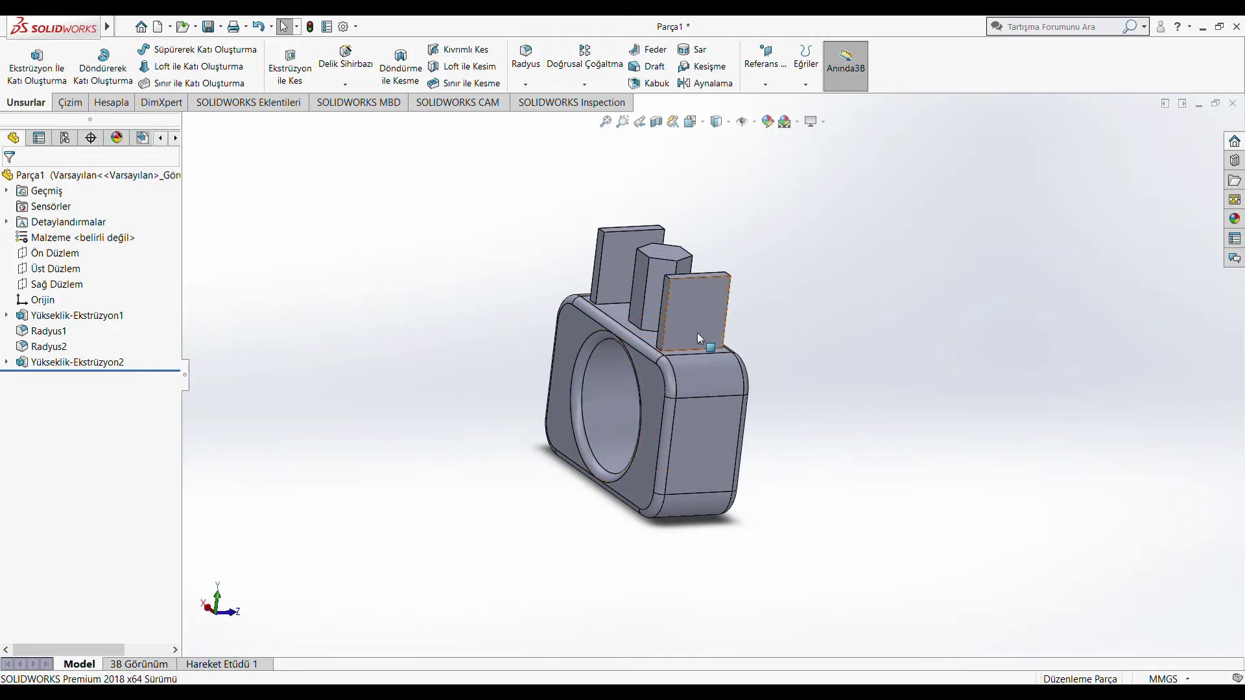
pyautogui.click(694, 310)
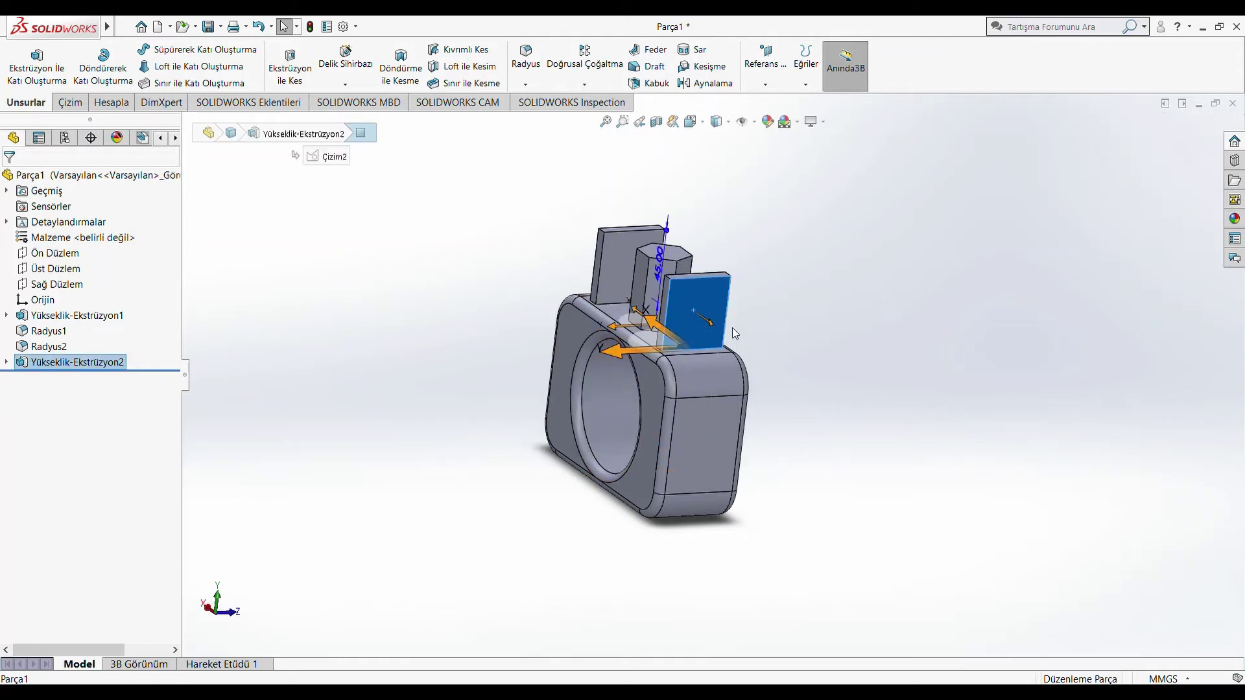
pyautogui.click(811, 254)
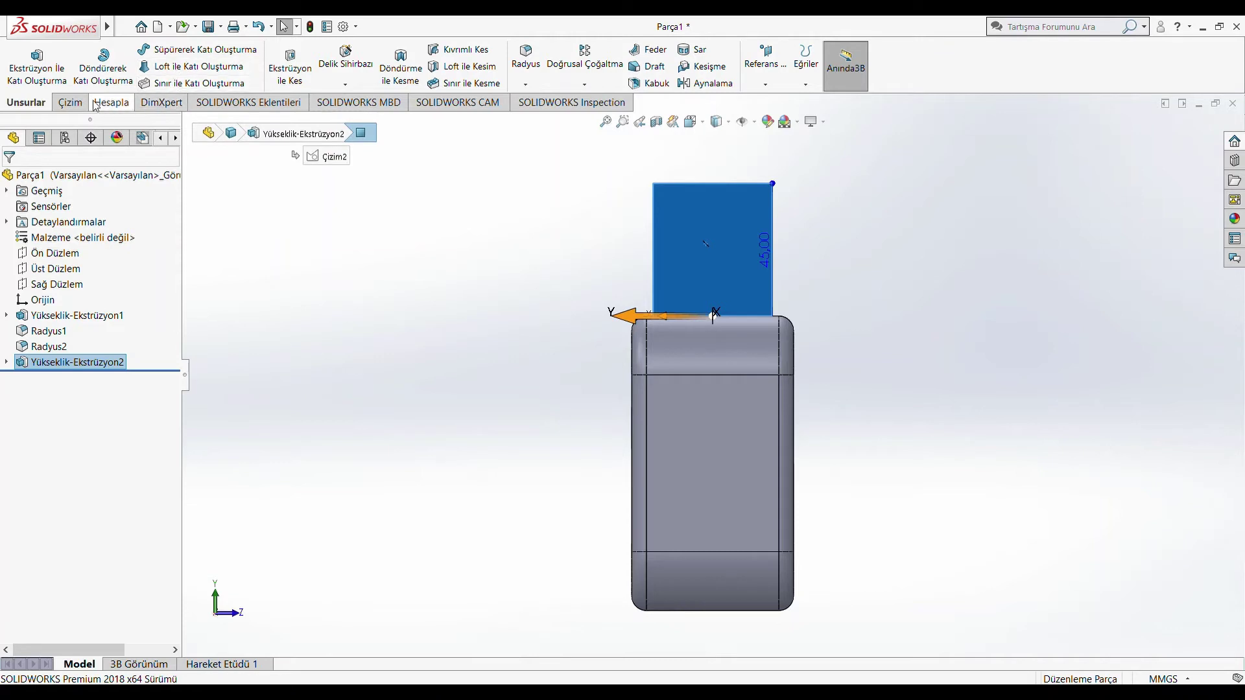
# Sketch a circle centred on the rectangular boss face
pyautogui.click(68, 106)
pyautogui.click(152, 52)
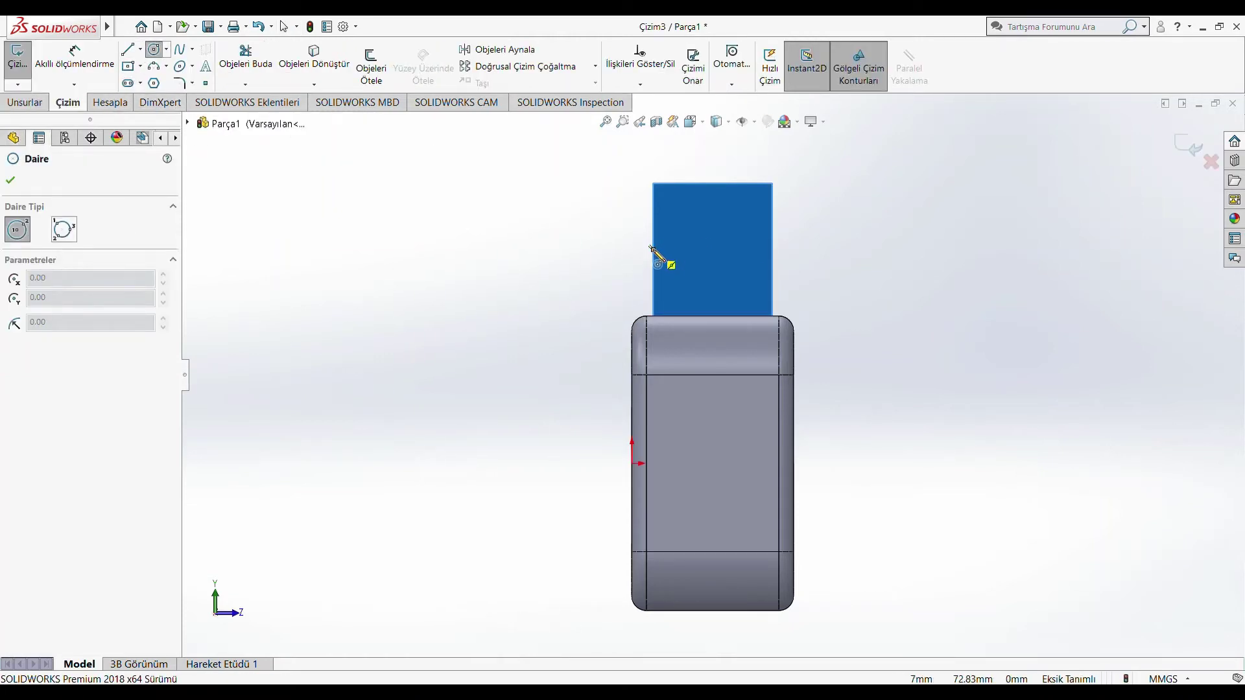
pyautogui.click(713, 250)
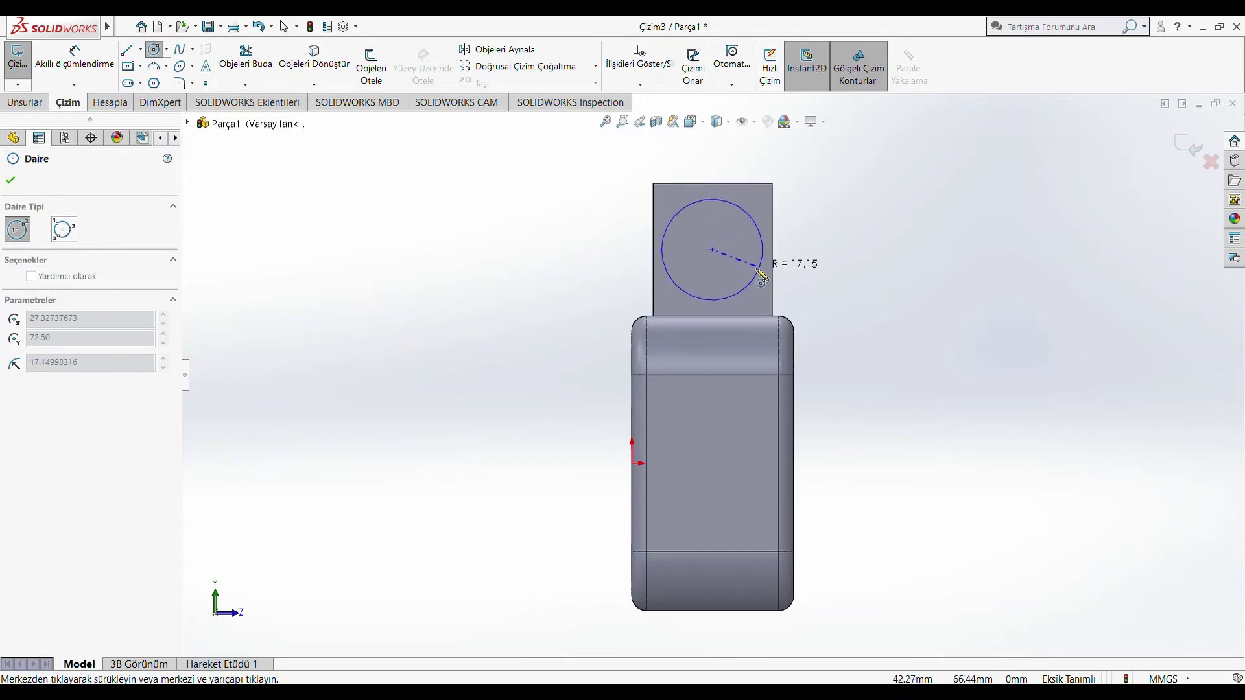
pyautogui.click(734, 271)
# Dimension the circle's diameter to 20 mm
pyautogui.click(74, 55)
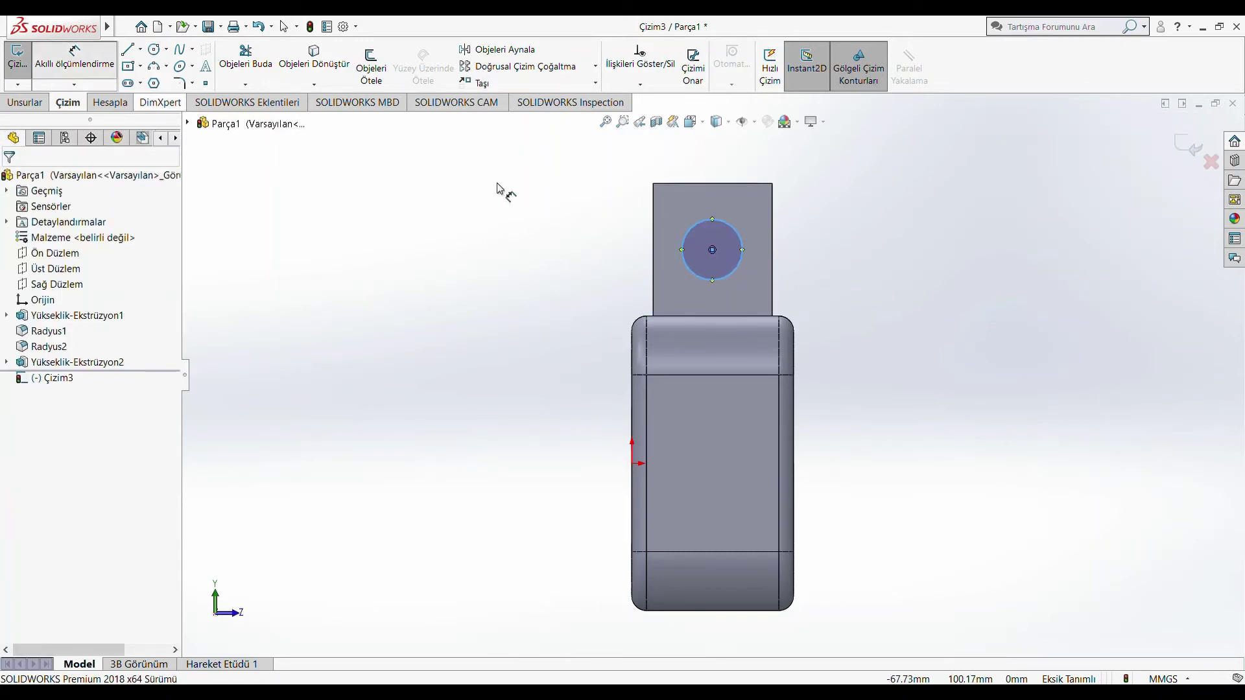
pyautogui.click(730, 227)
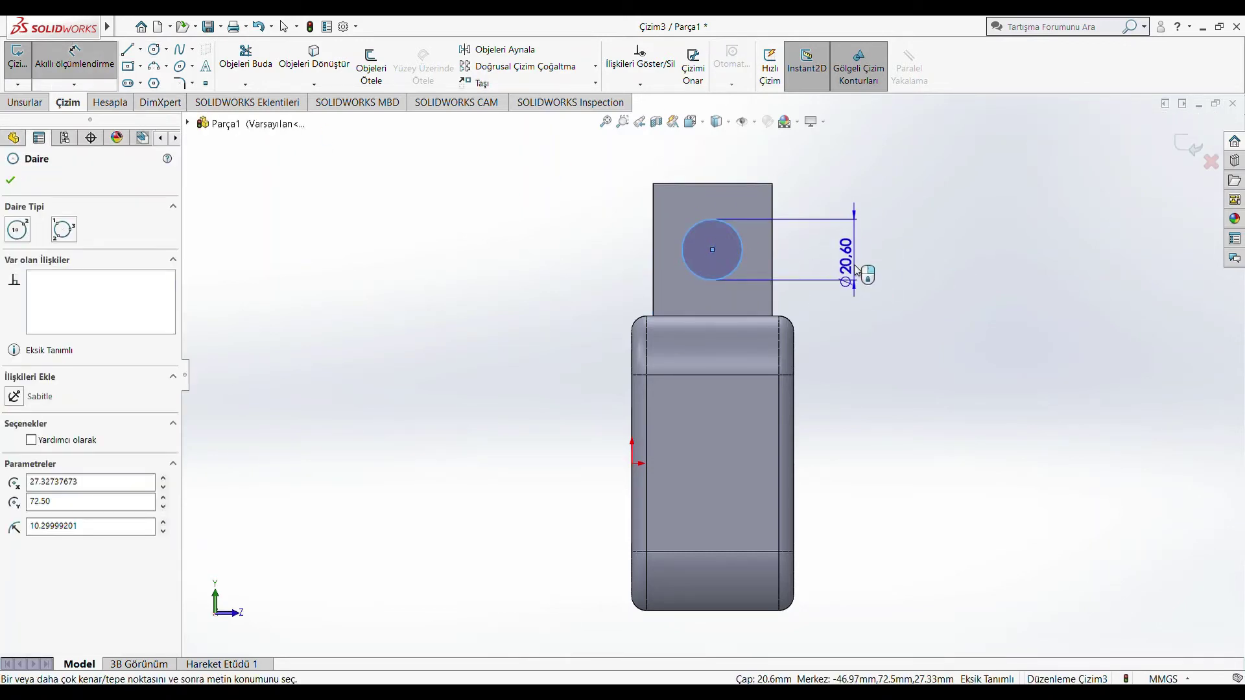
pyautogui.click(850, 263)
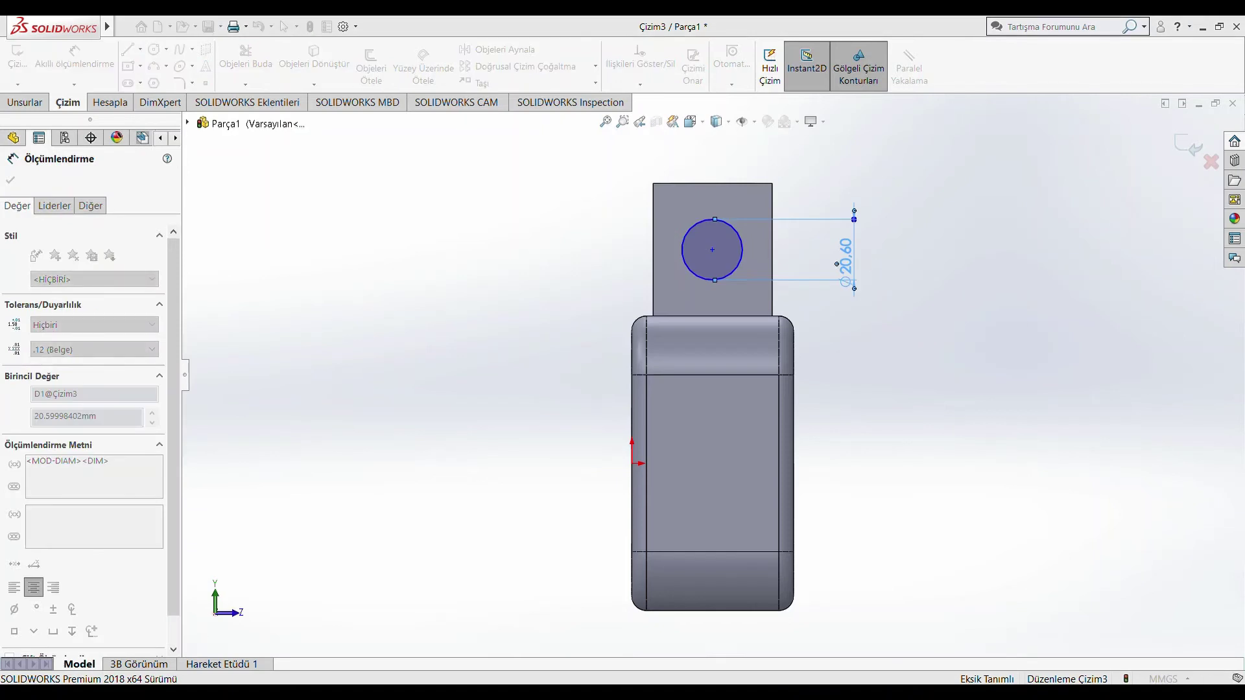
pyautogui.write('20')
pyautogui.press('Return')
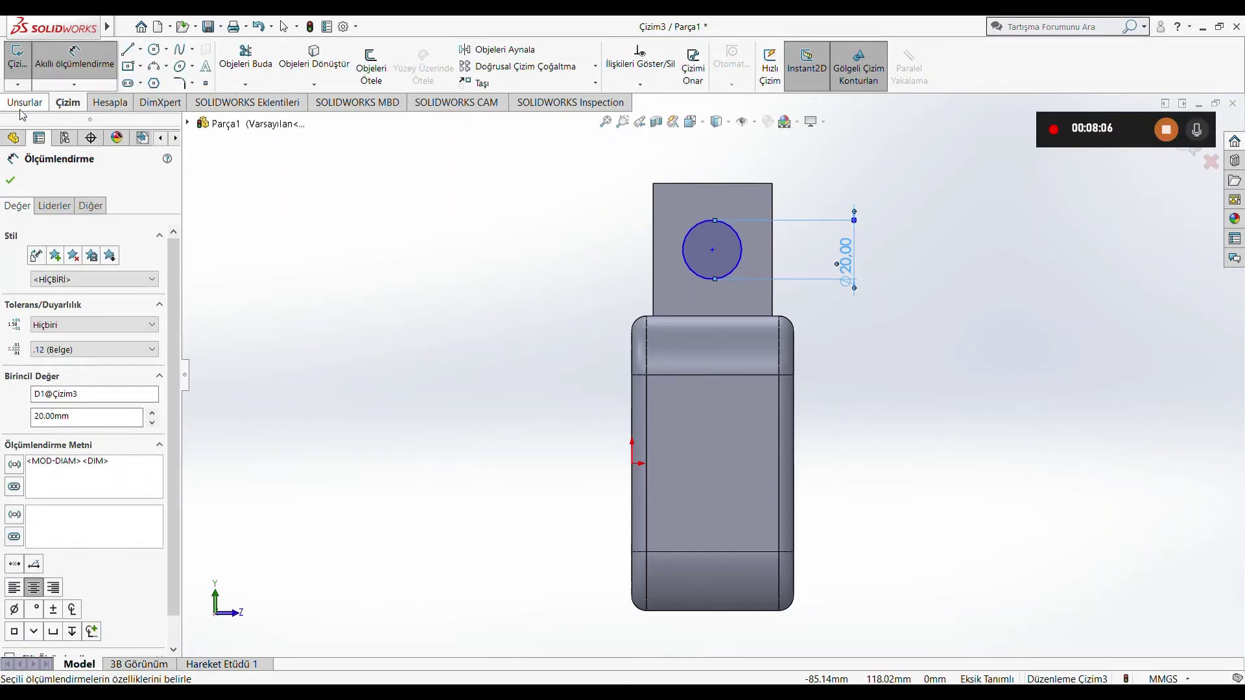
pyautogui.click(44, 105)
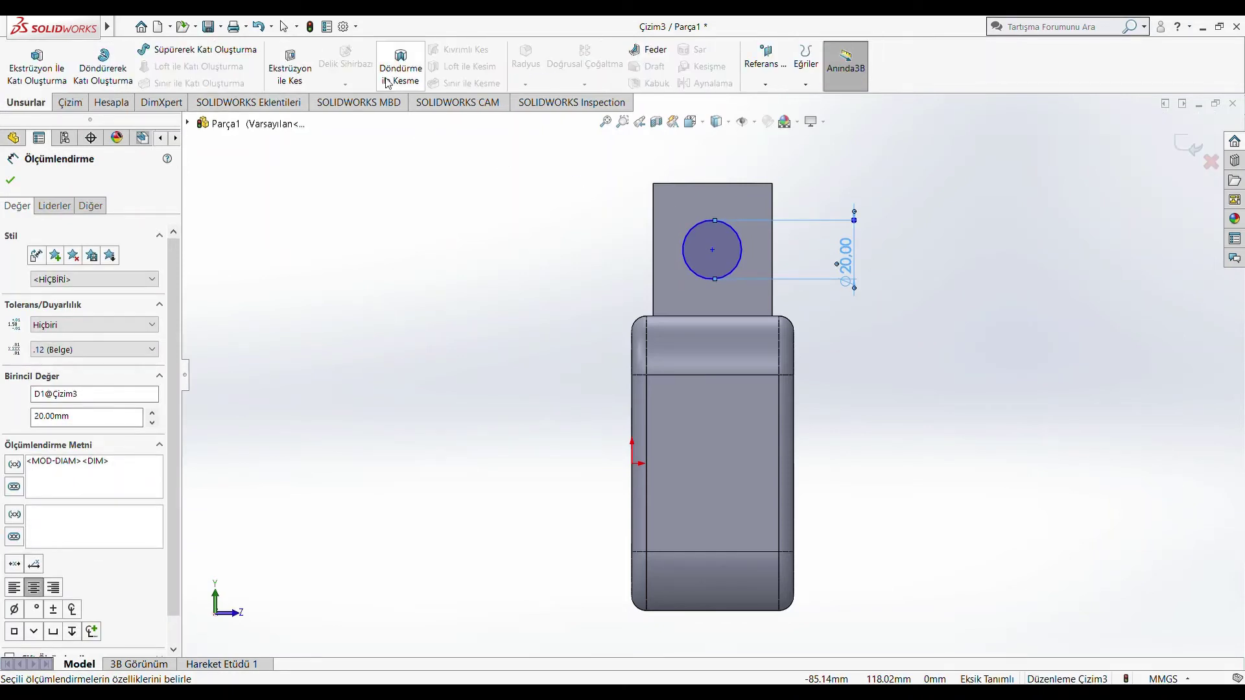
# Cut-extrude the 20 mm circle 142 mm through the three bosses and orbit to inspect the holes
pyautogui.click(295, 66)
pyautogui.moveTo(397, 248)
pyautogui.mouseDown(button='middle')
pyautogui.moveTo(459, 286)
pyautogui.moveTo(738, 278)
pyautogui.mouseUp(button='middle')
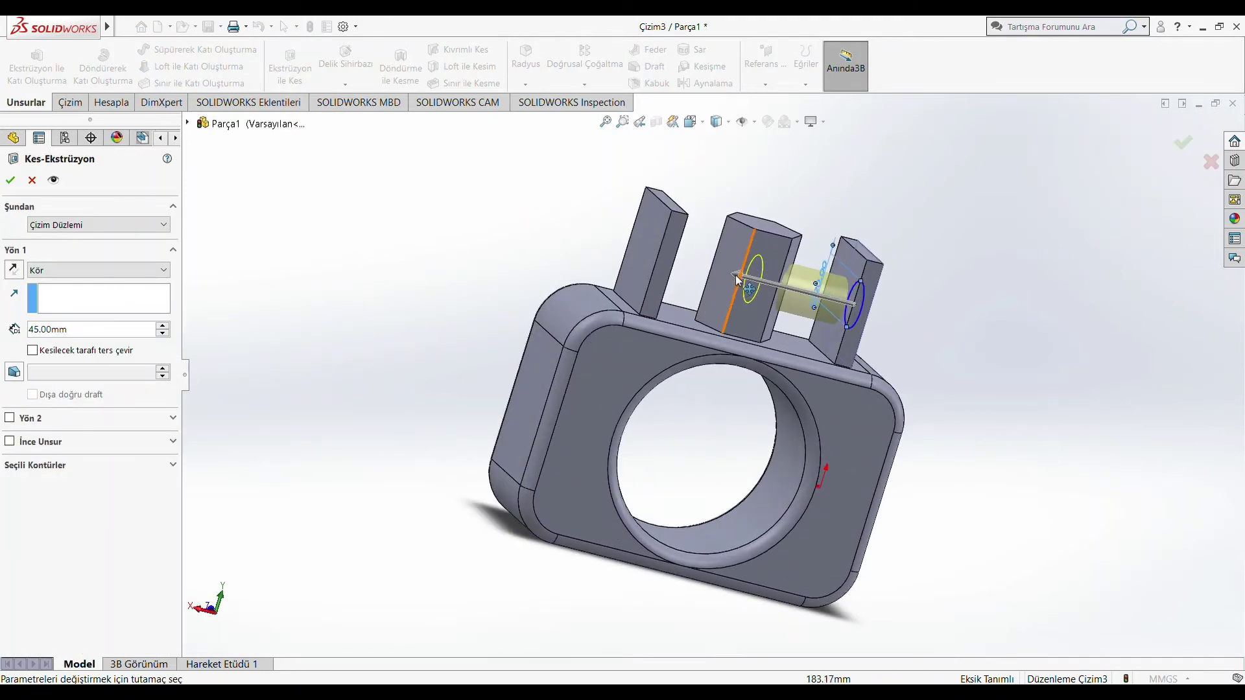
pyautogui.moveTo(738, 278); pyautogui.dragTo(519, 221)
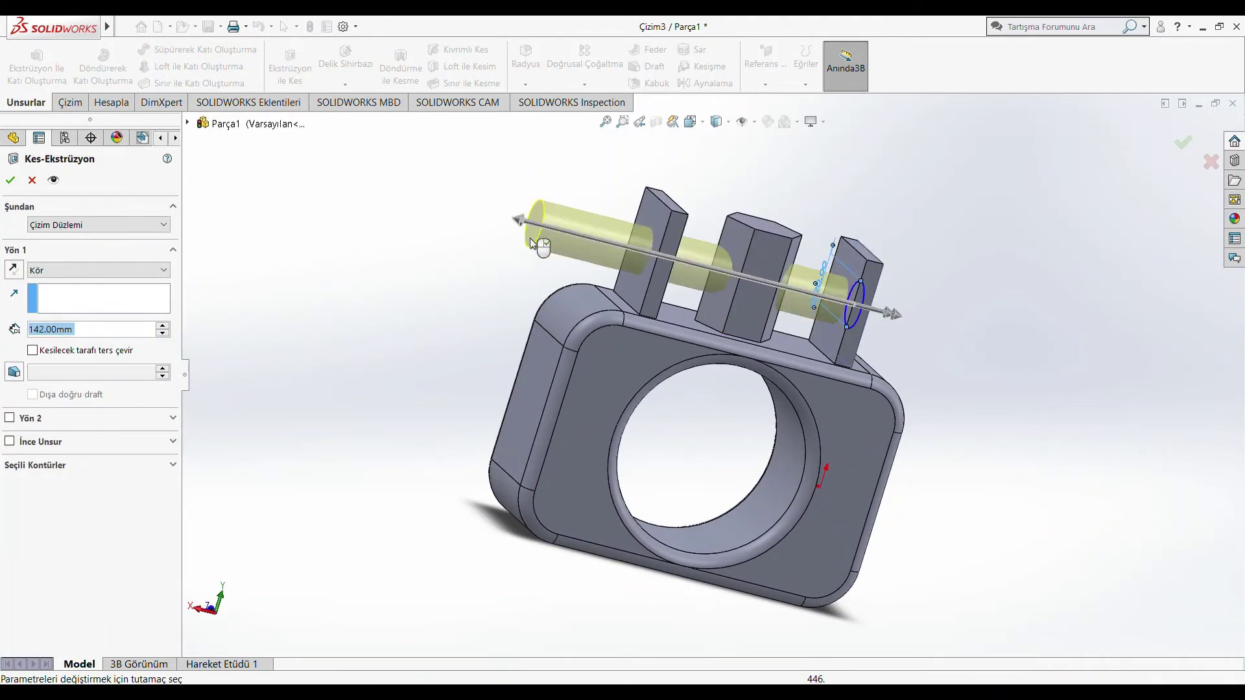
pyautogui.click(11, 182)
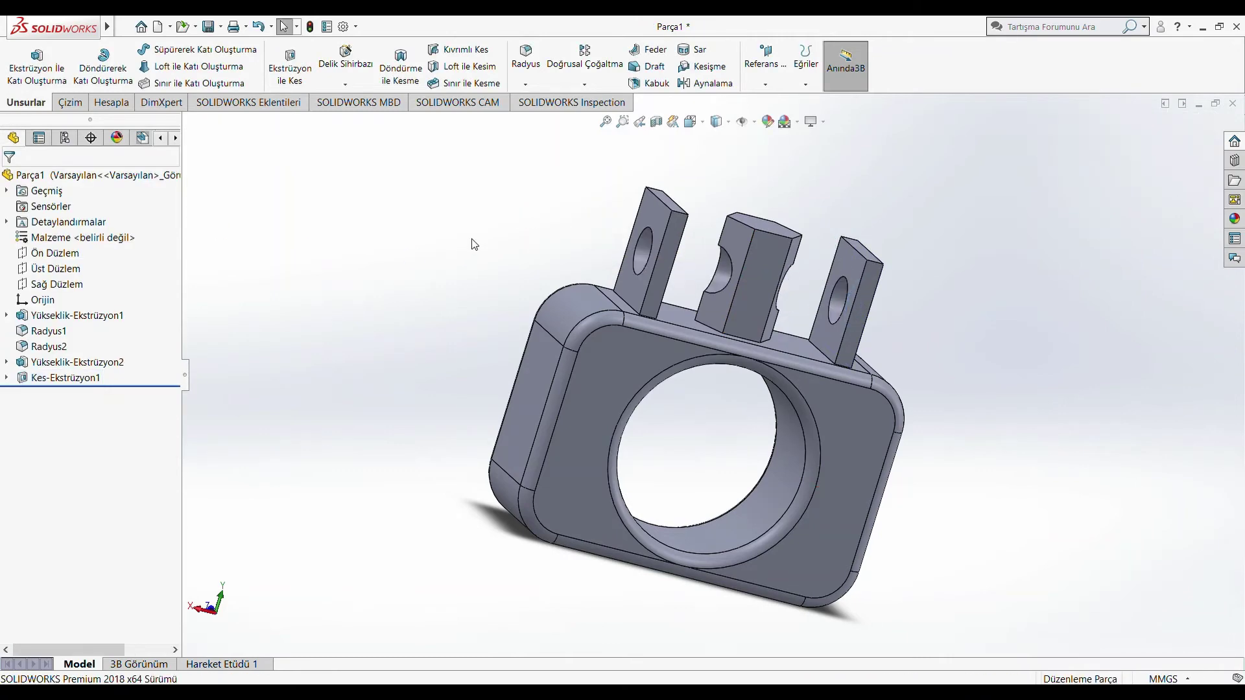
pyautogui.moveTo(476, 245)
pyautogui.mouseDown(button='middle')
pyautogui.moveTo(440, 223)
pyautogui.moveTo(462, 203)
pyautogui.moveTo(517, 389)
pyautogui.moveTo(503, 386)
pyautogui.moveTo(532, 406)
pyautogui.moveTo(500, 270)
pyautogui.moveTo(360, 135)
pyautogui.moveTo(300, 130)
pyautogui.mouseUp(button='middle')
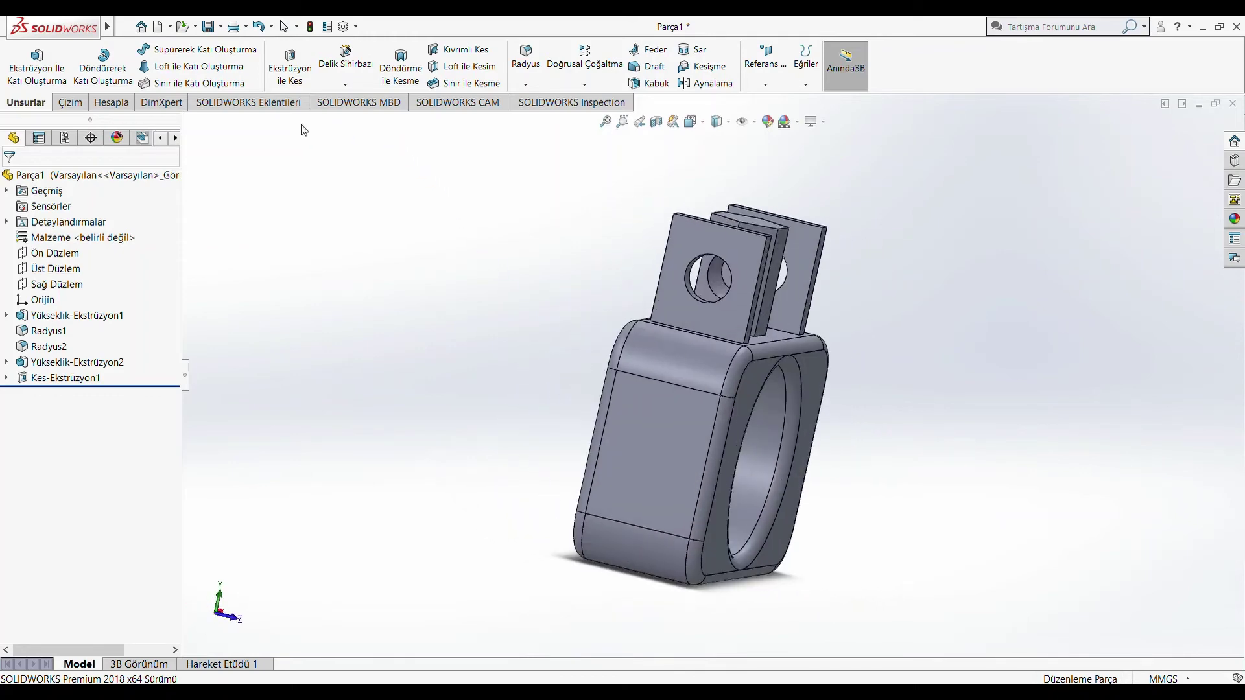
pyautogui.press('Escape')
pyautogui.moveTo(573, 251); pyautogui.dragTo(729, 349, button='middle')
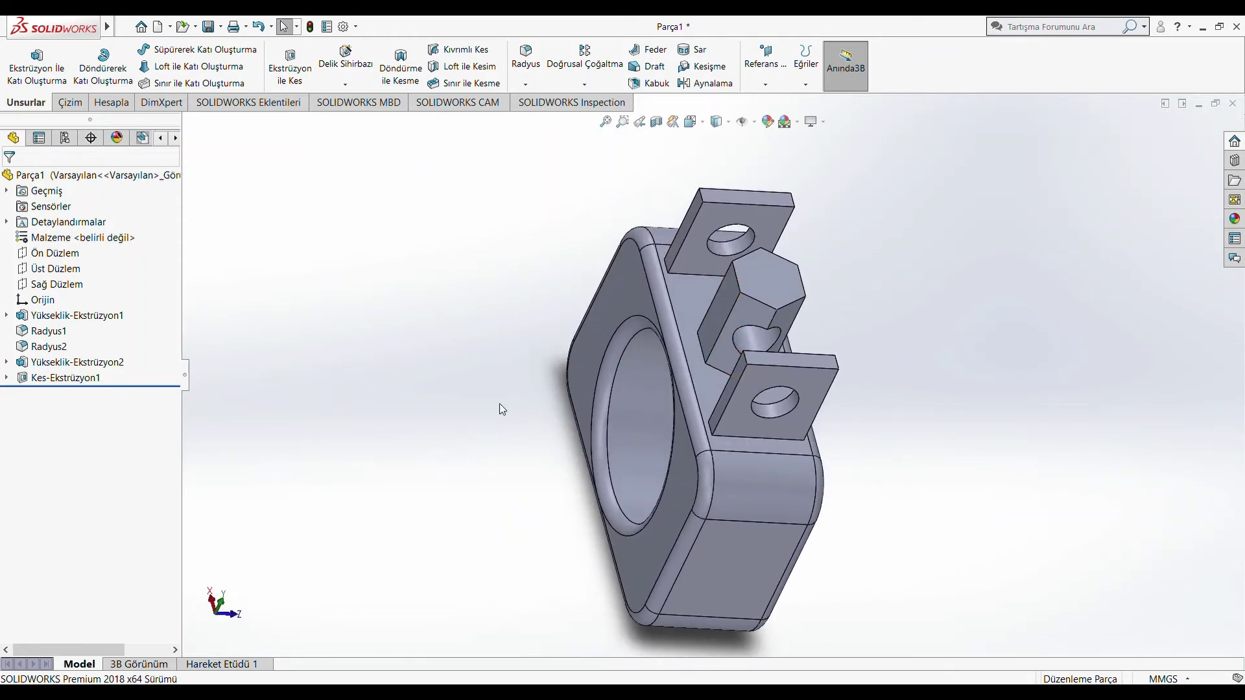
pyautogui.moveTo(500, 409)
pyautogui.mouseDown(button='middle')
pyautogui.moveTo(678, 364)
pyautogui.moveTo(508, 283)
pyautogui.moveTo(584, 453)
pyautogui.mouseUp(button='middle')
# Select the block's front face and view it normal to the screen
pyautogui.press('Escape')
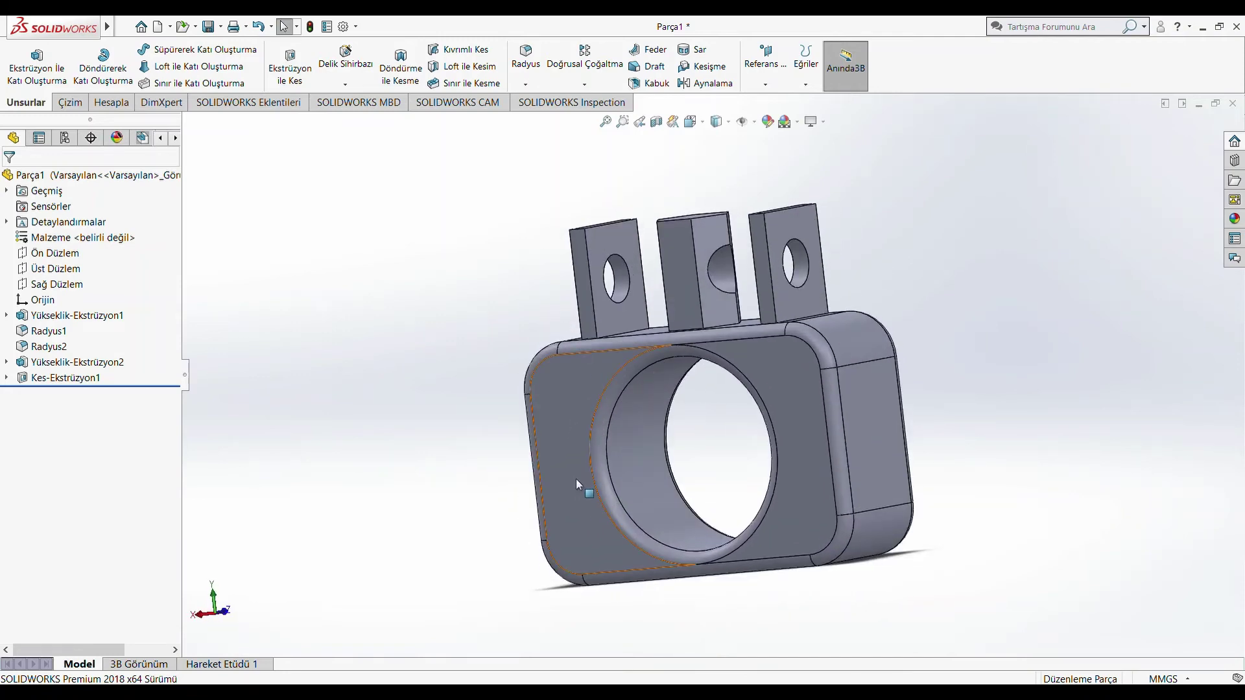
pyautogui.click(577, 480)
pyautogui.click(690, 423)
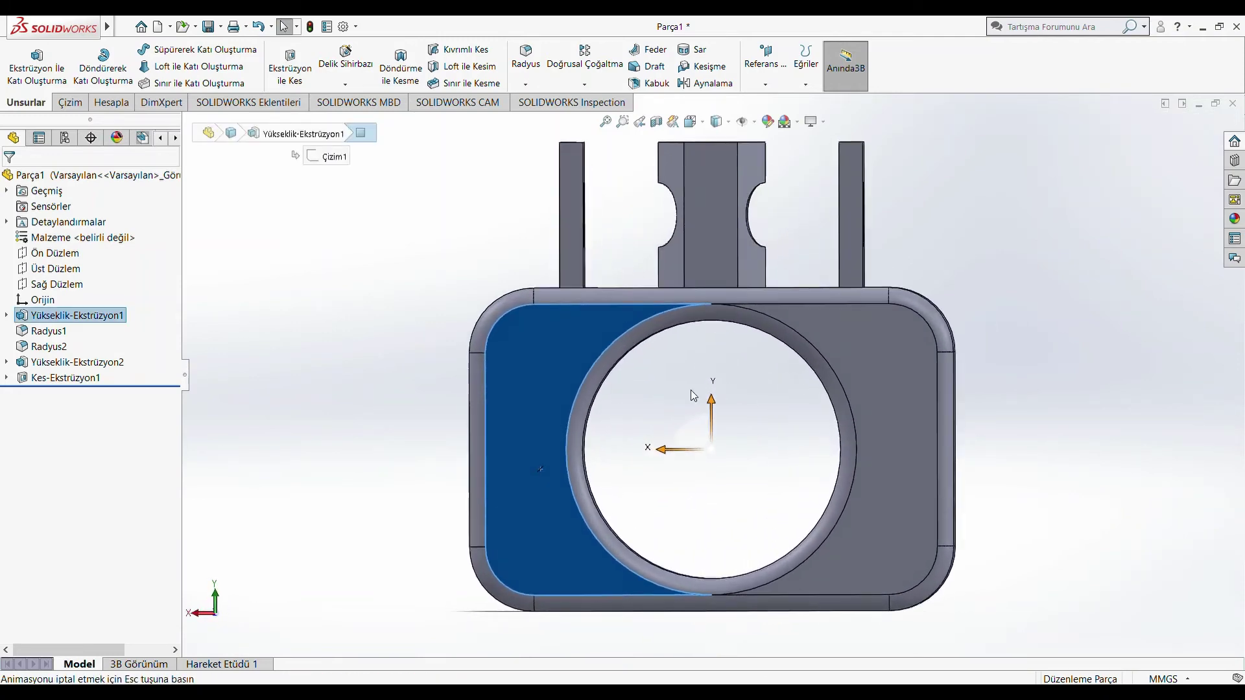
# Sketch a vertical slot near the left edge of the front face
pyautogui.click(70, 103)
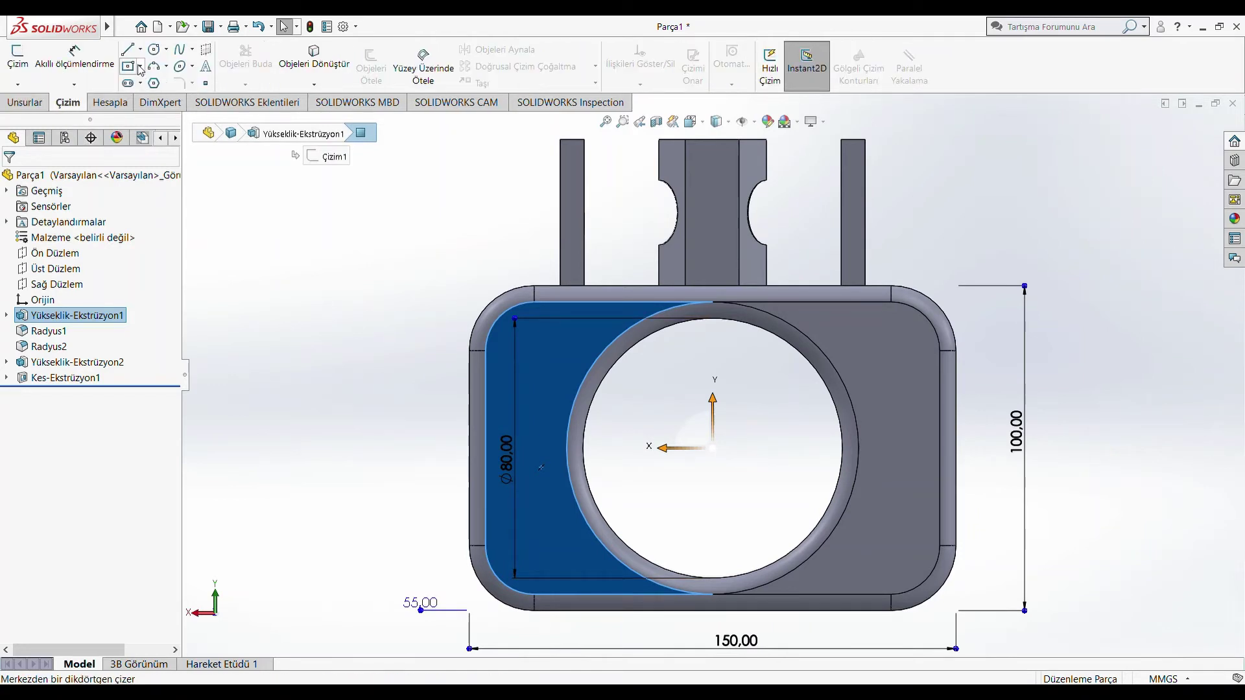
pyautogui.click(128, 84)
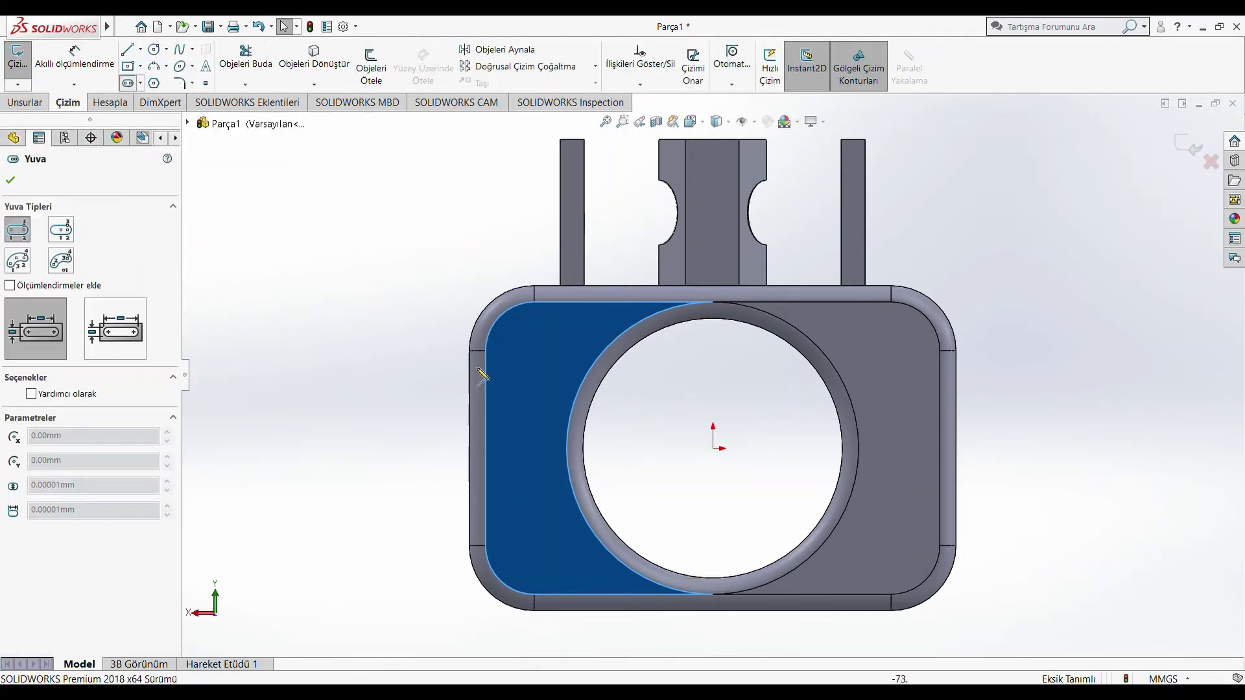
pyautogui.click(485, 447)
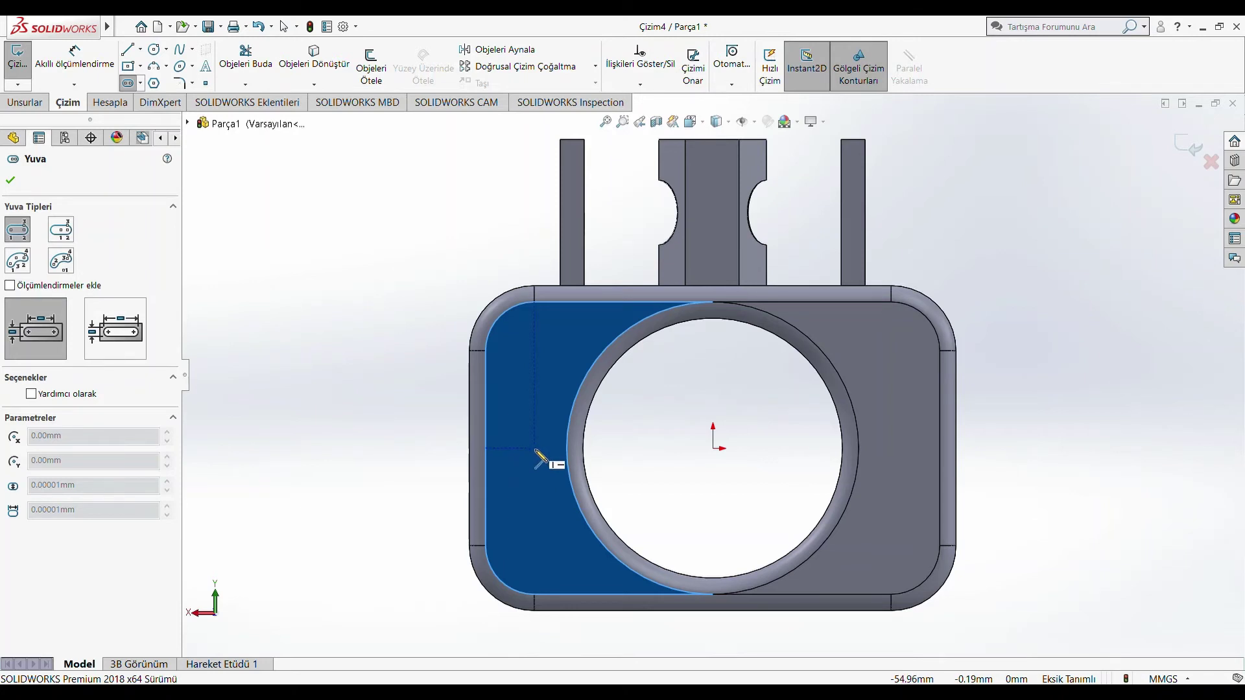
pyautogui.click(535, 448)
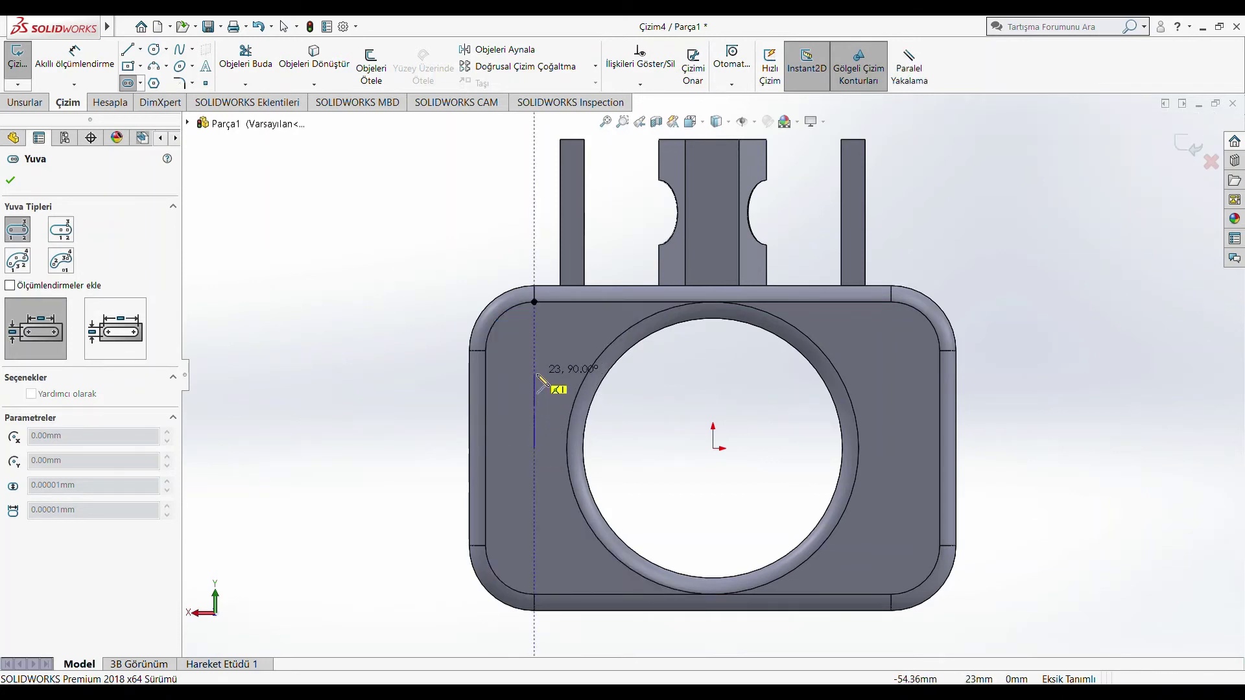
pyautogui.click(535, 372)
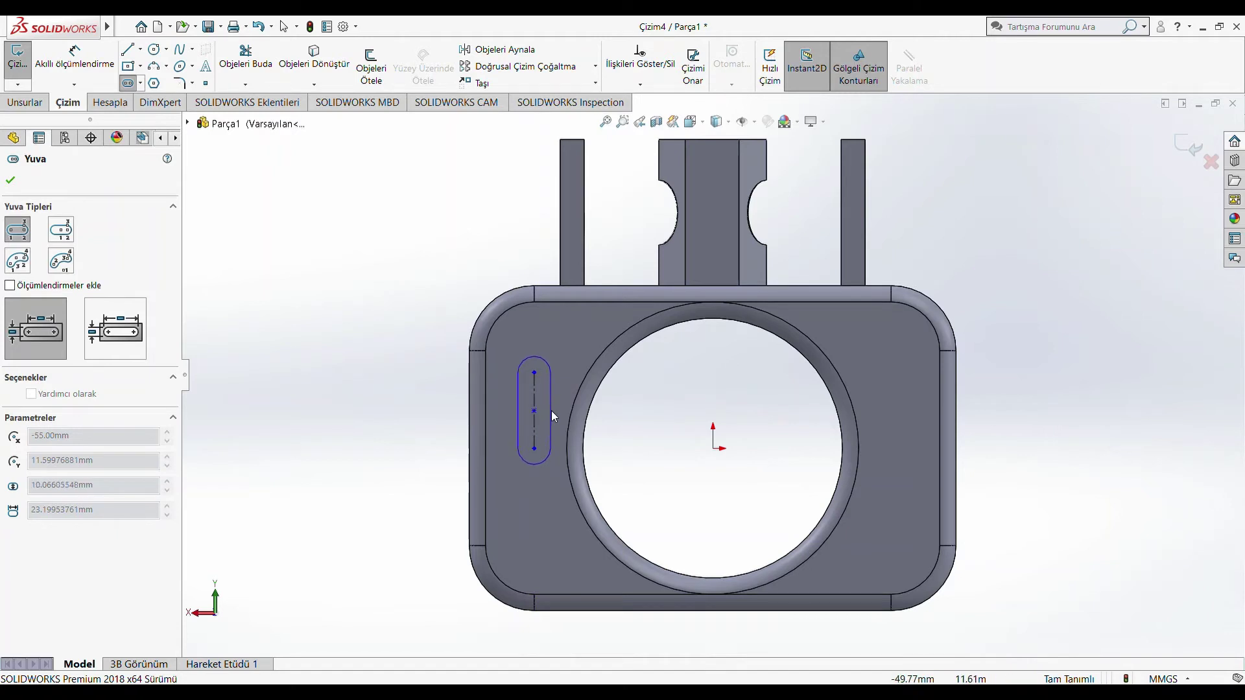
pyautogui.click(552, 417)
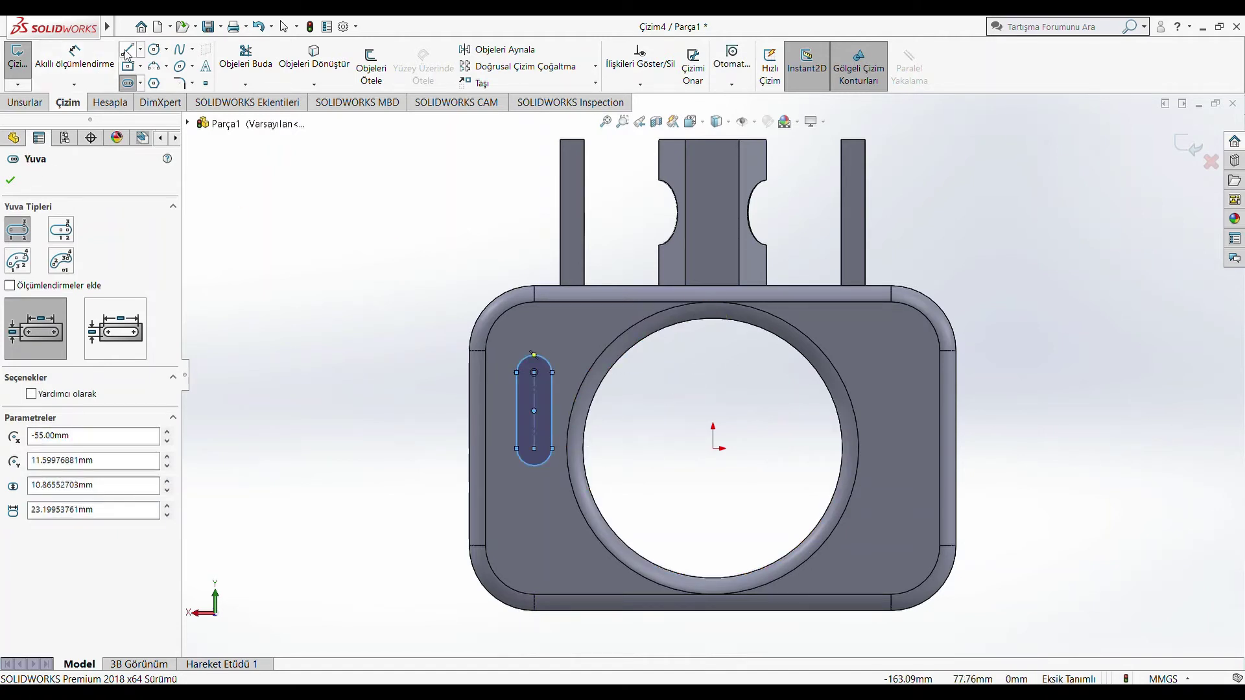
# Draw a vertical line from the top of the bore down to the origin
pyautogui.press('l')
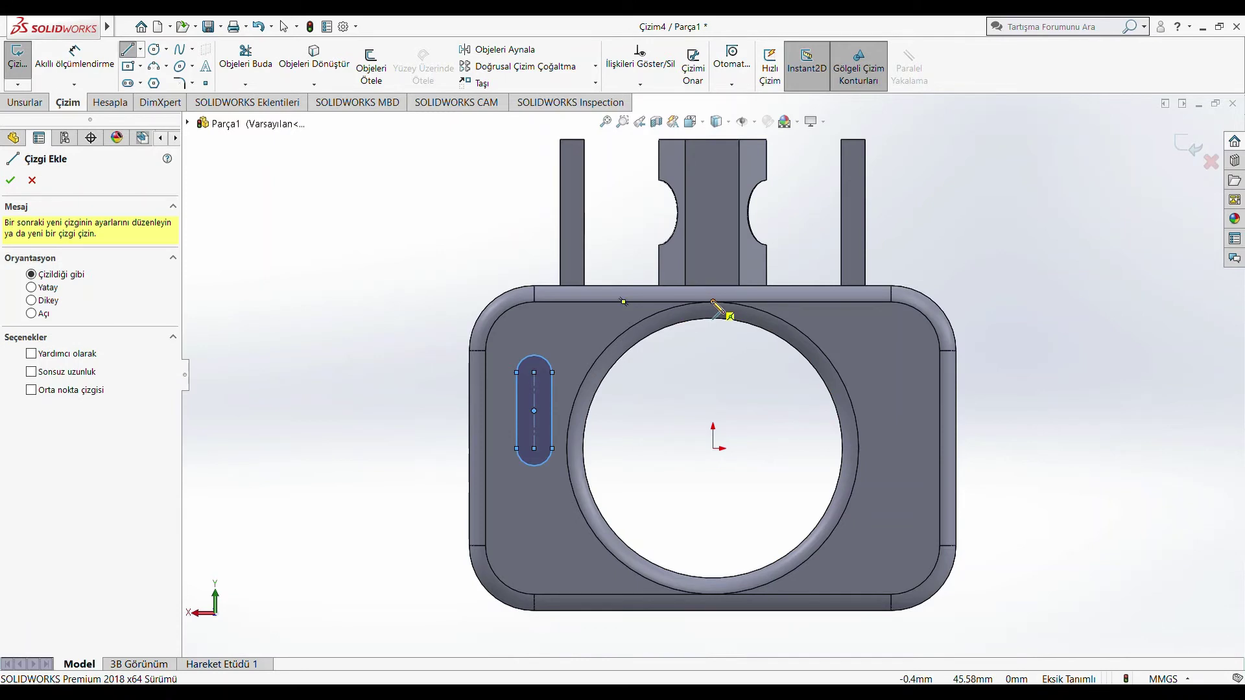
pyautogui.click(713, 303)
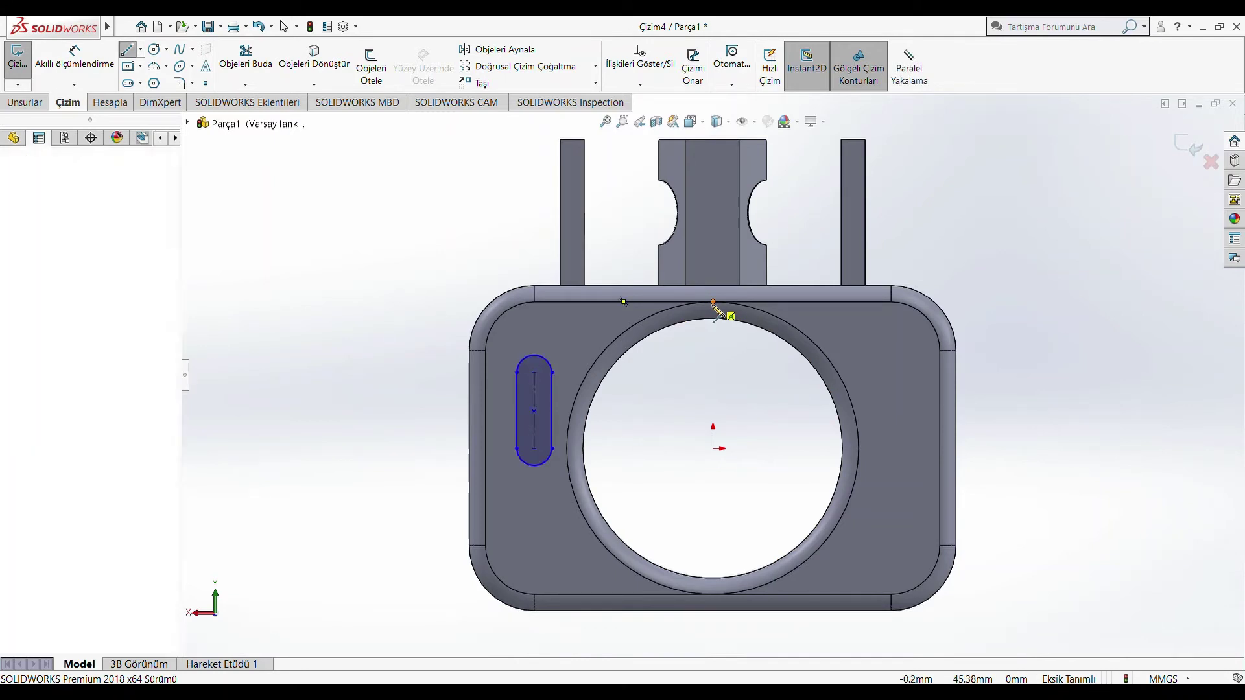
pyautogui.click(713, 448)
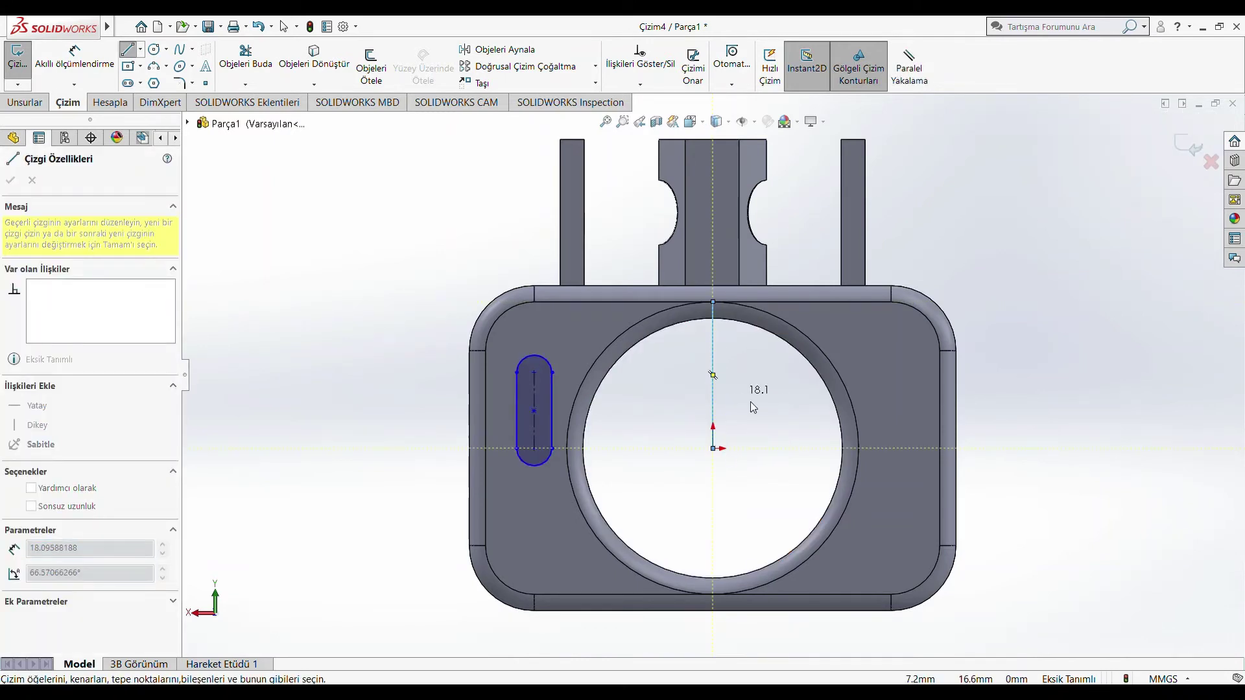
pyautogui.press('Escape')
# Mirror the slot Yuva1 across the vertical line to the right of the bore
pyautogui.click(497, 49)
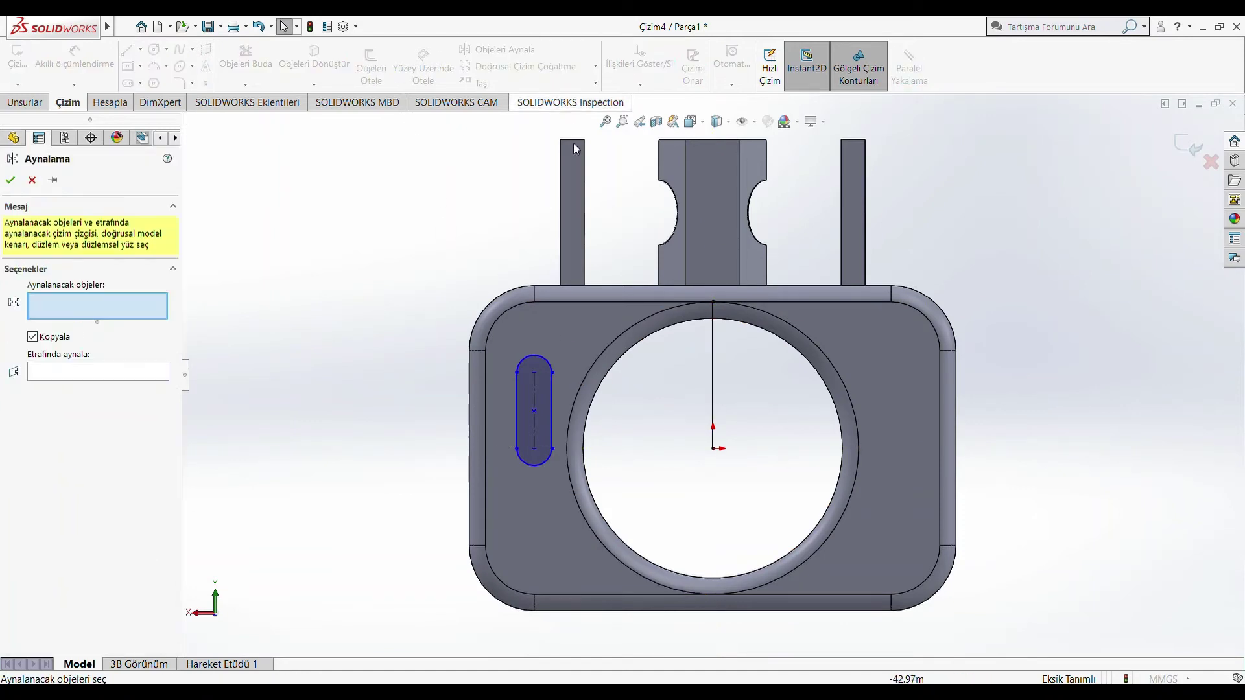
pyautogui.click(545, 385)
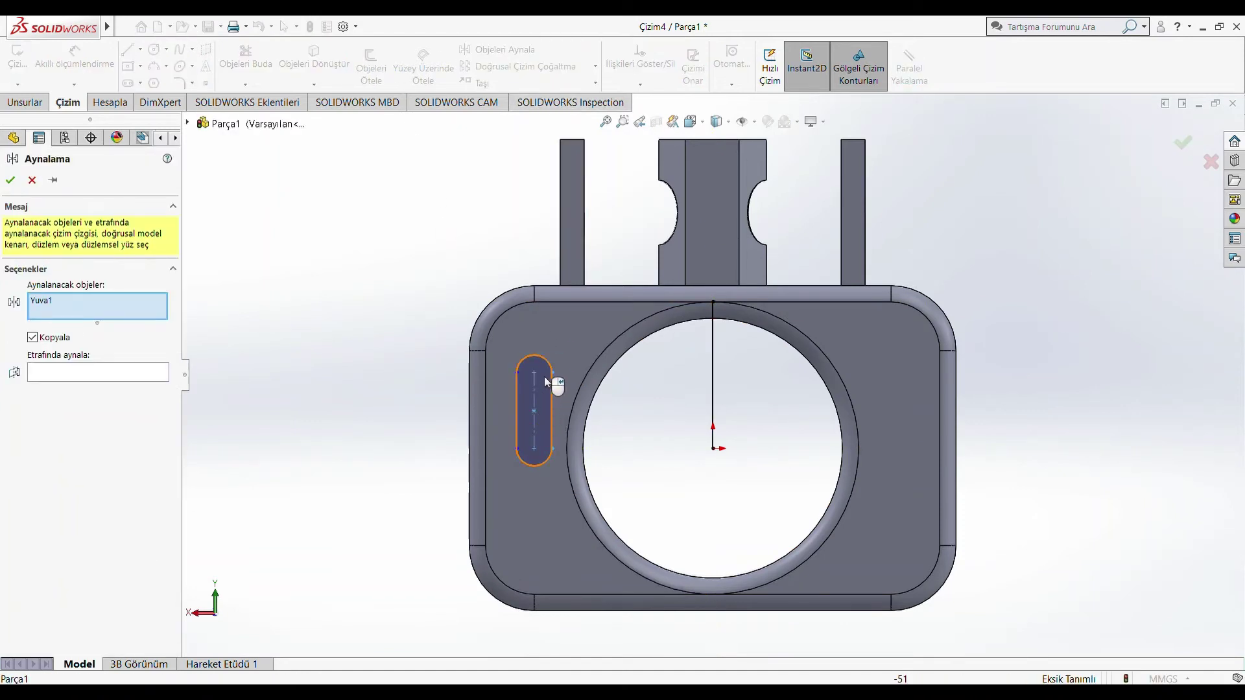
pyautogui.click(44, 301)
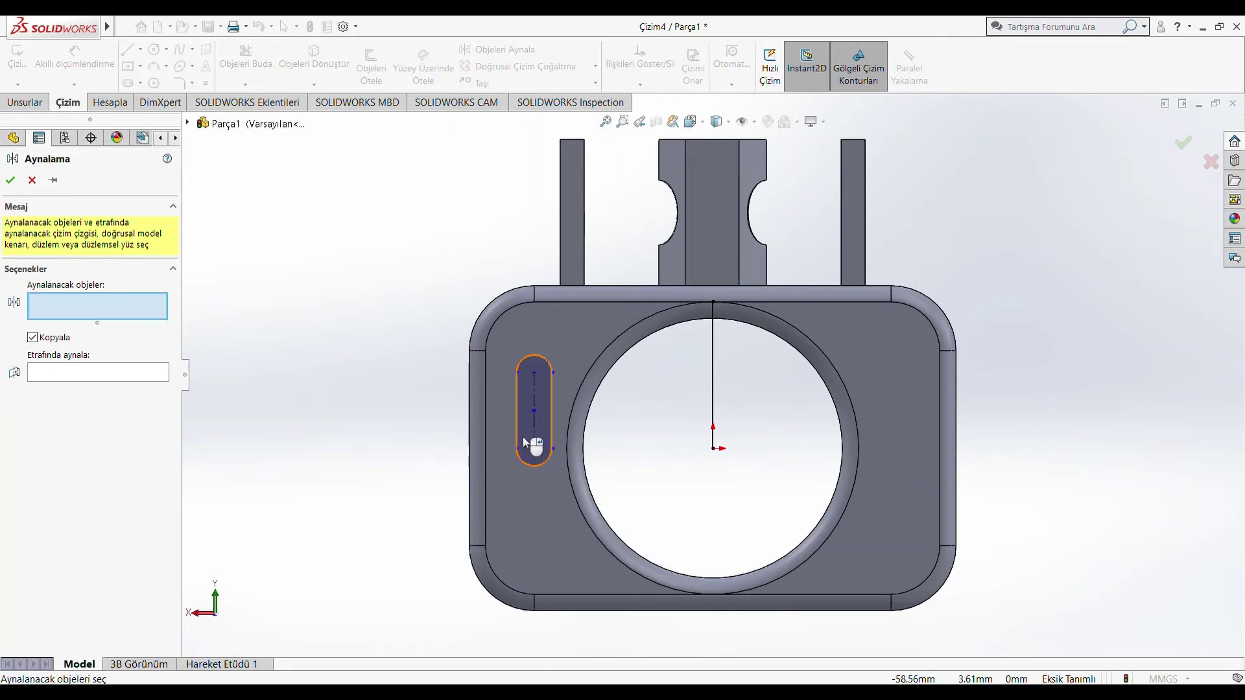
pyautogui.rightClick(375, 367)
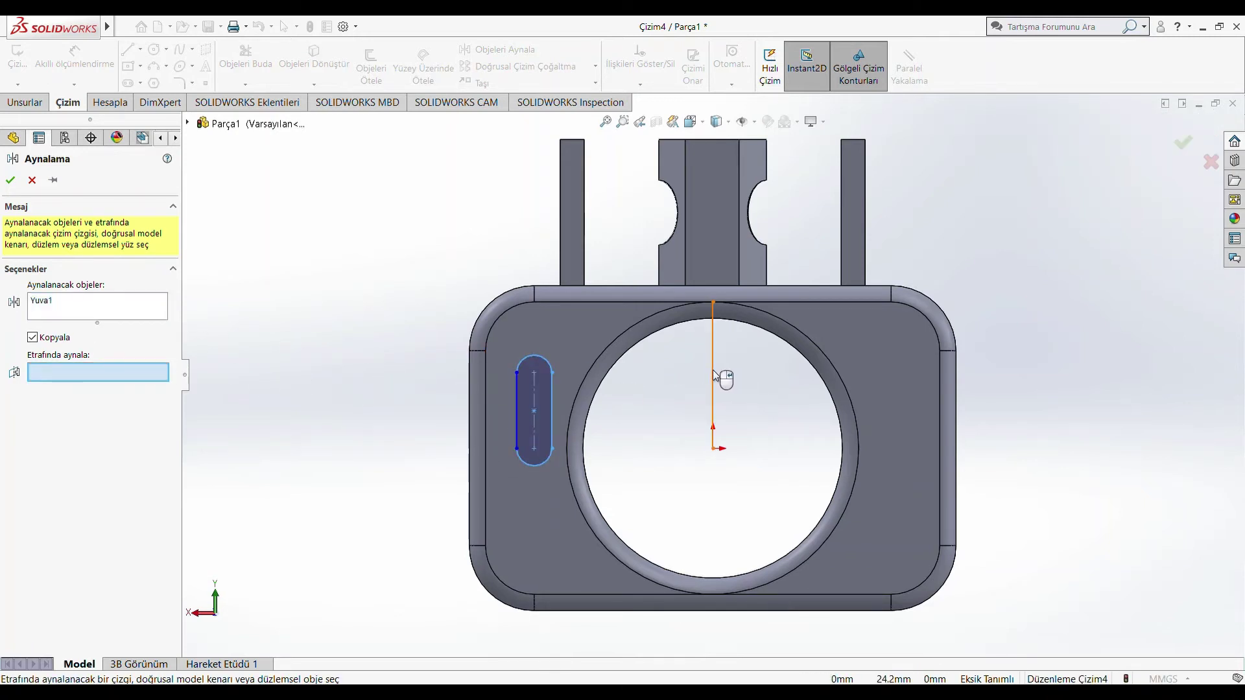
pyautogui.click(714, 374)
pyautogui.click(13, 180)
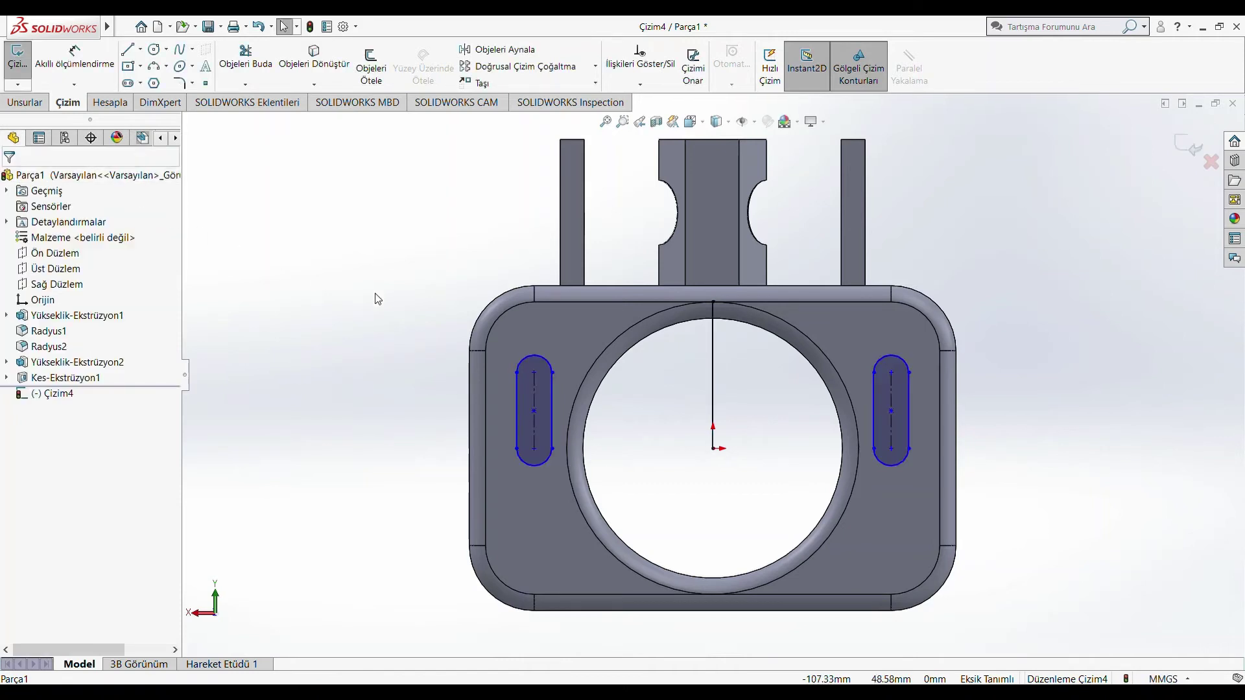
# Check the vertical line's properties, then deselect it
pyautogui.click(717, 370)
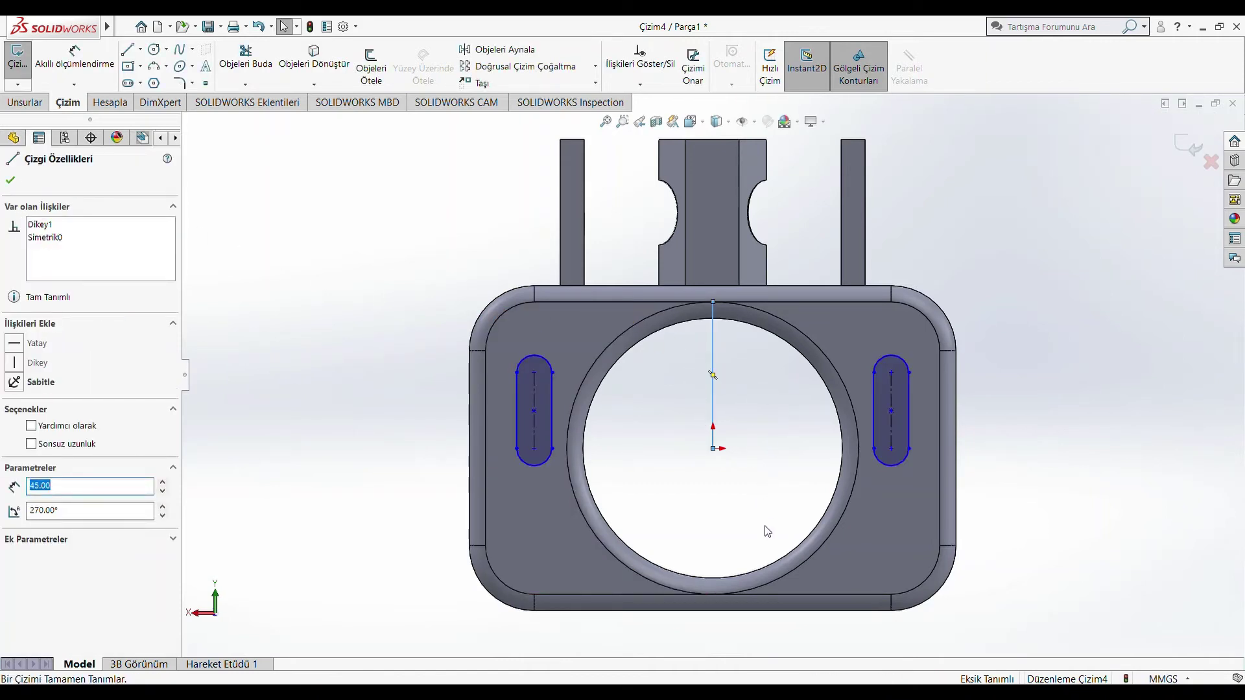
pyautogui.click(758, 552)
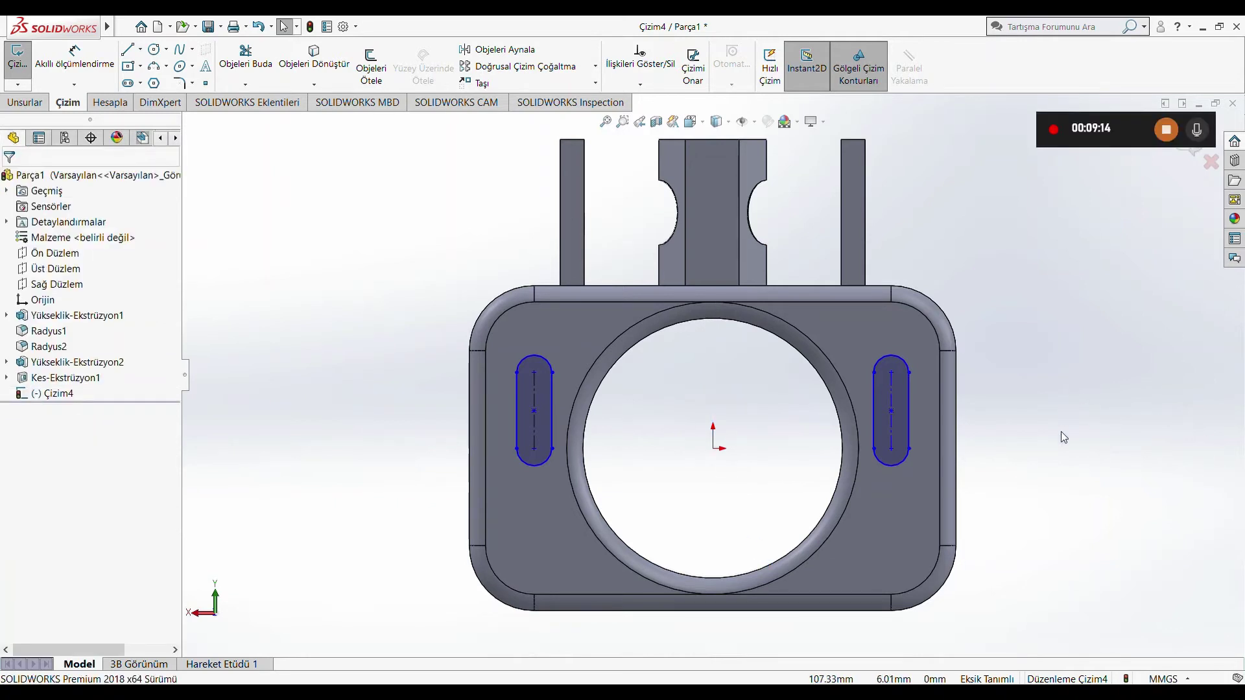
pyautogui.scroll(-3, 1037, 431)
pyautogui.scroll(6, 714, 408)
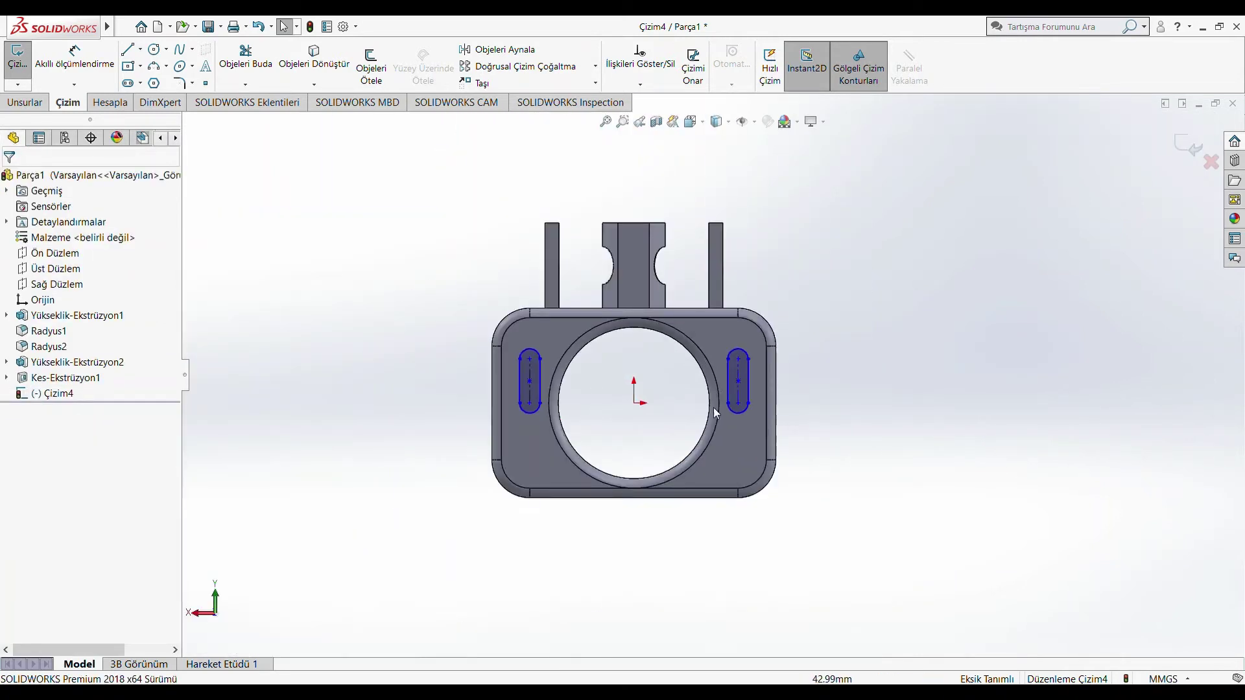
# Cut-extrude both slots through the block with the default depth, then zoom in on the left slot
pyautogui.click(24, 101)
pyautogui.click(281, 68)
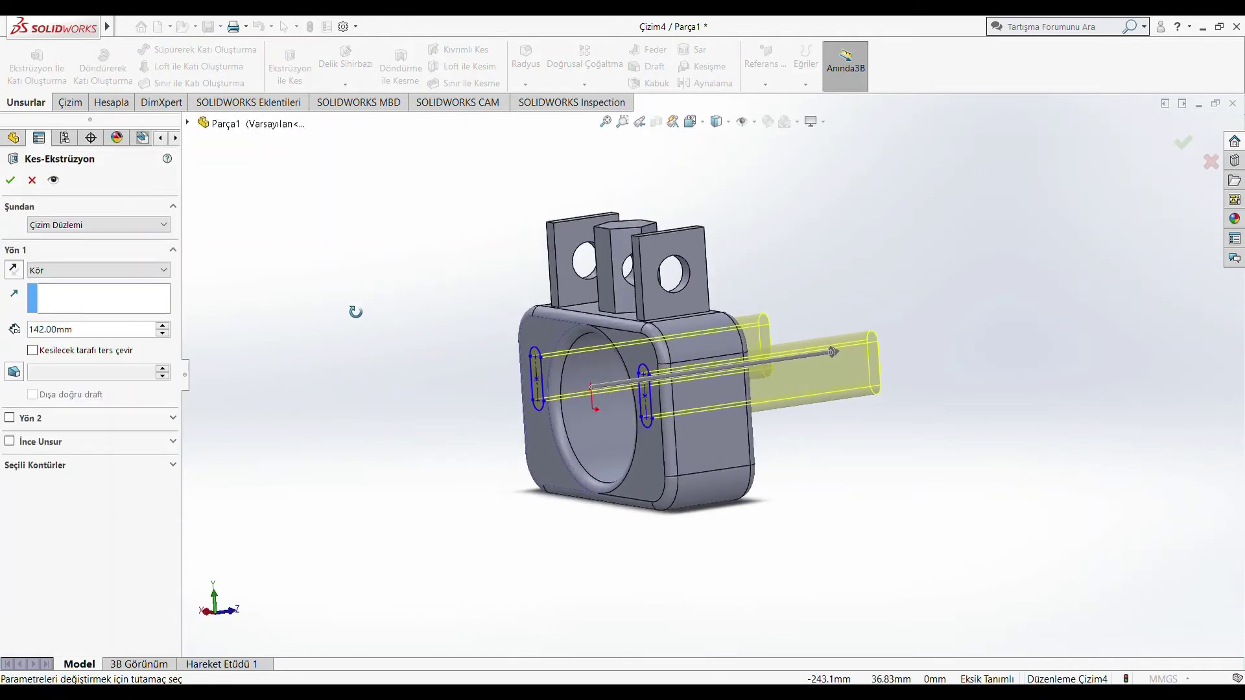
pyautogui.click(10, 179)
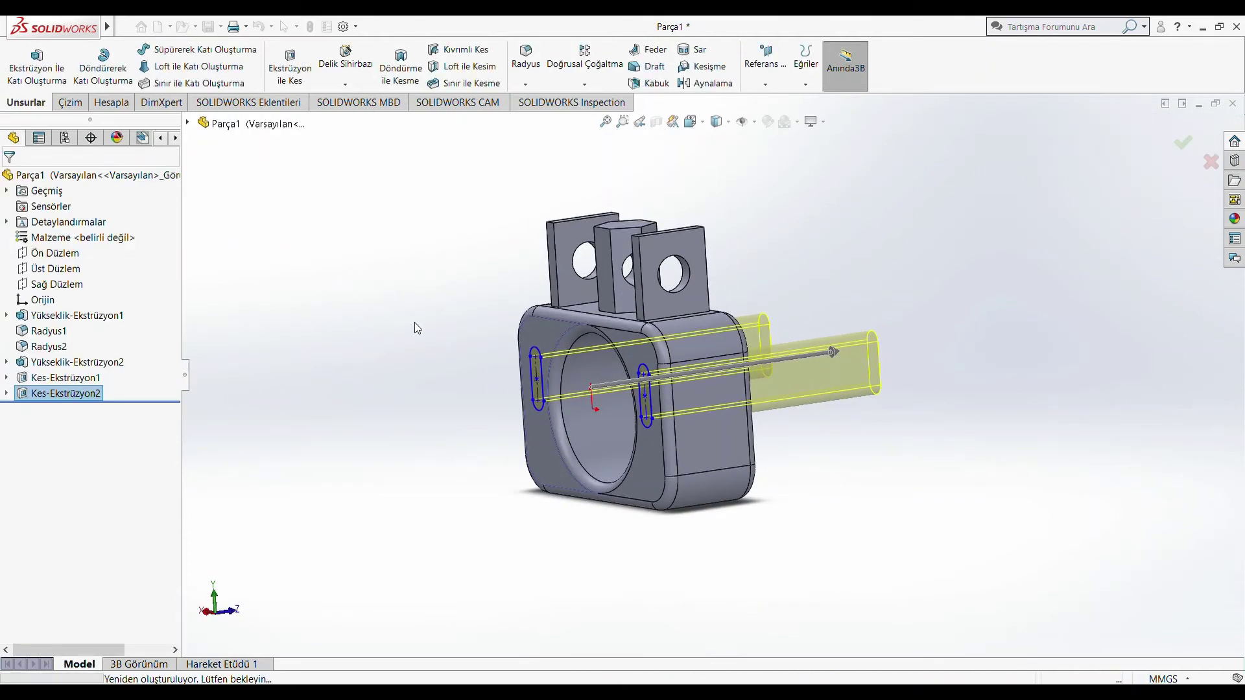
pyautogui.moveTo(413, 322); pyautogui.dragTo(509, 288, button='middle')
pyautogui.scroll(-5, 520, 384)
pyautogui.scroll(-2, 520, 384)
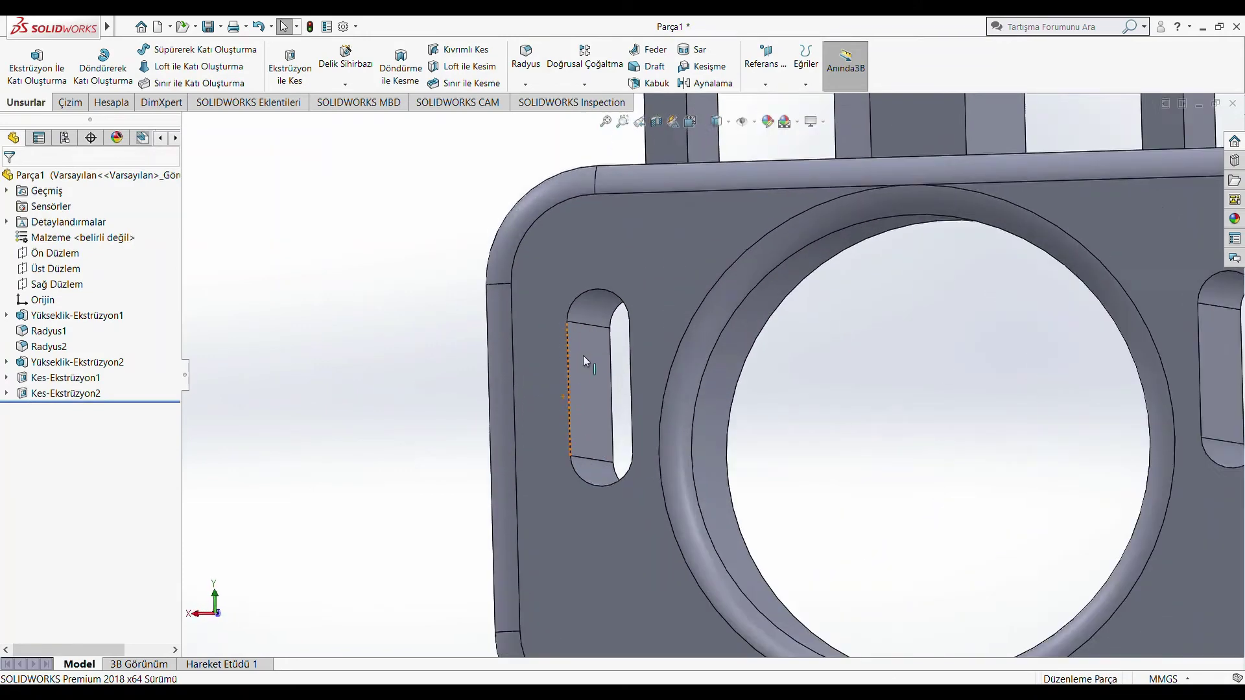
pyautogui.scroll(-3, 582, 355)
# Round the four slot opening edges on front and back faces with a 2 mm fillet
pyautogui.click(525, 71)
pyautogui.write('2')
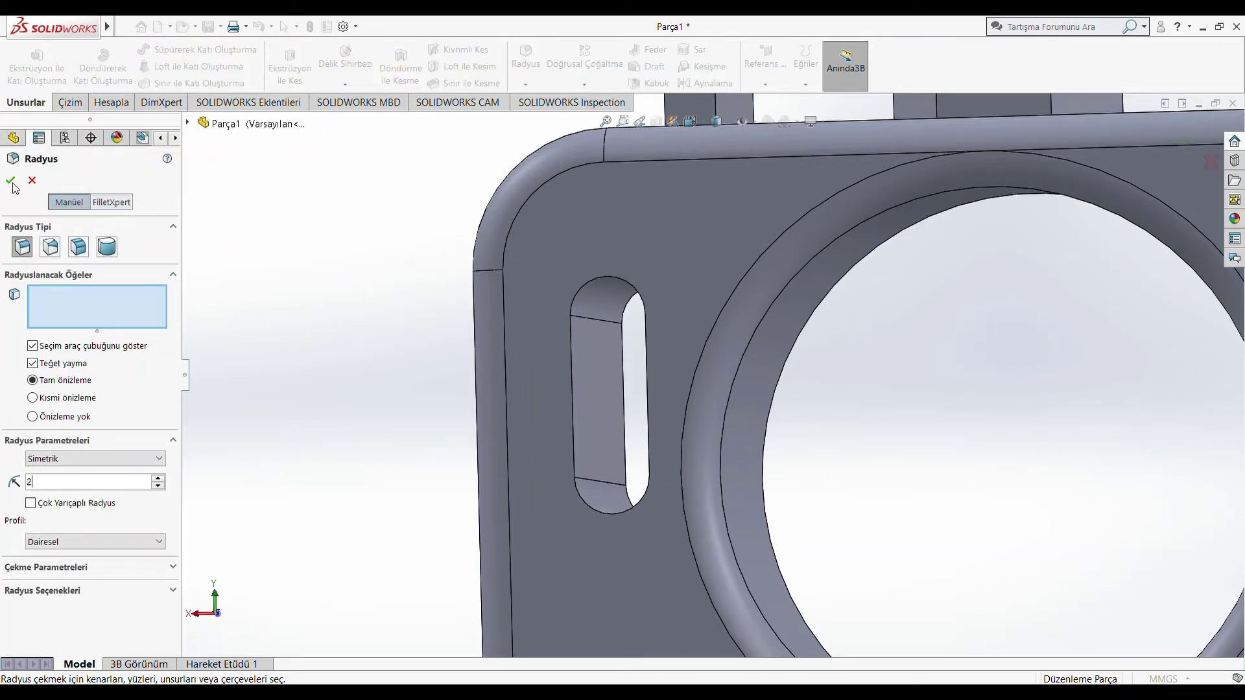
pyautogui.click(571, 358)
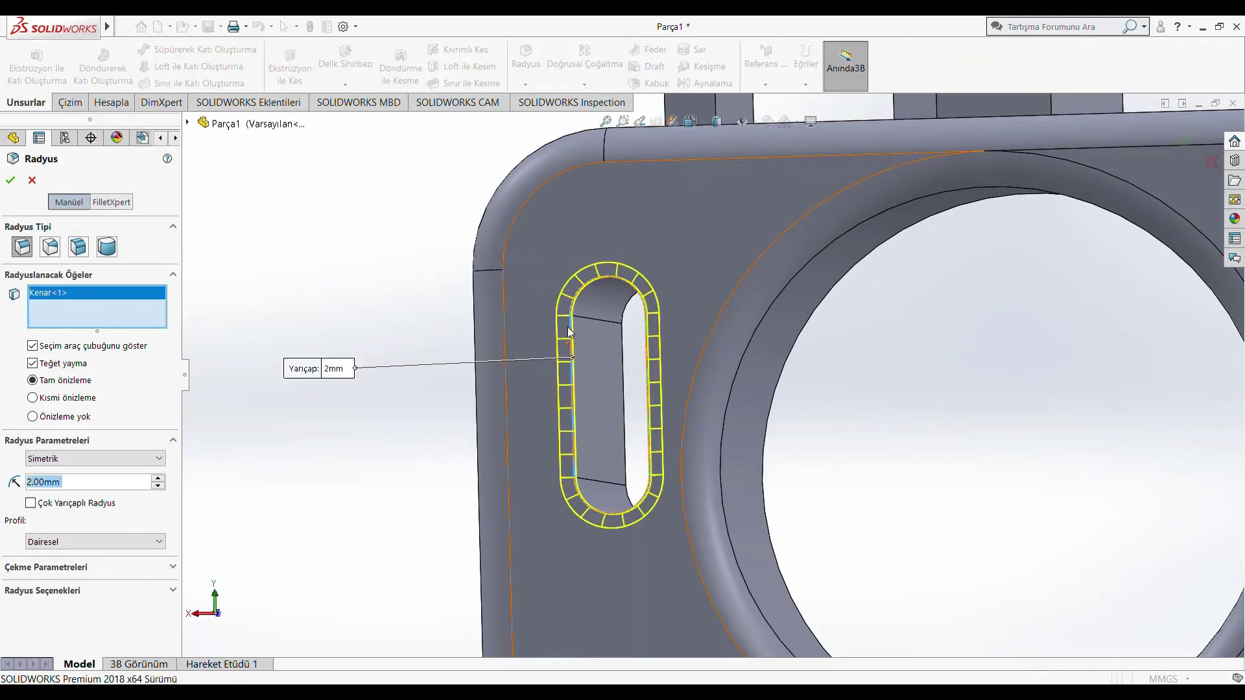
pyautogui.scroll(-1, 686, 413)
pyautogui.scroll(5, 686, 414)
pyautogui.moveTo(687, 414); pyautogui.dragTo(932, 473, button='middle')
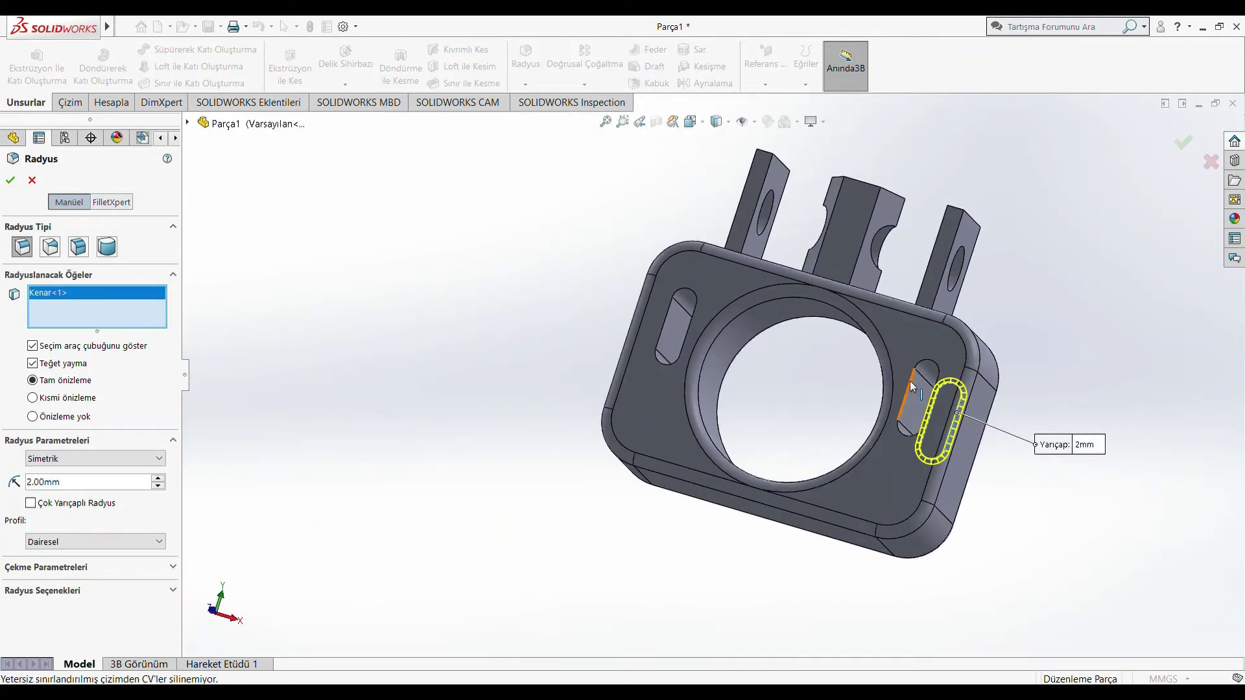
pyautogui.click(913, 382)
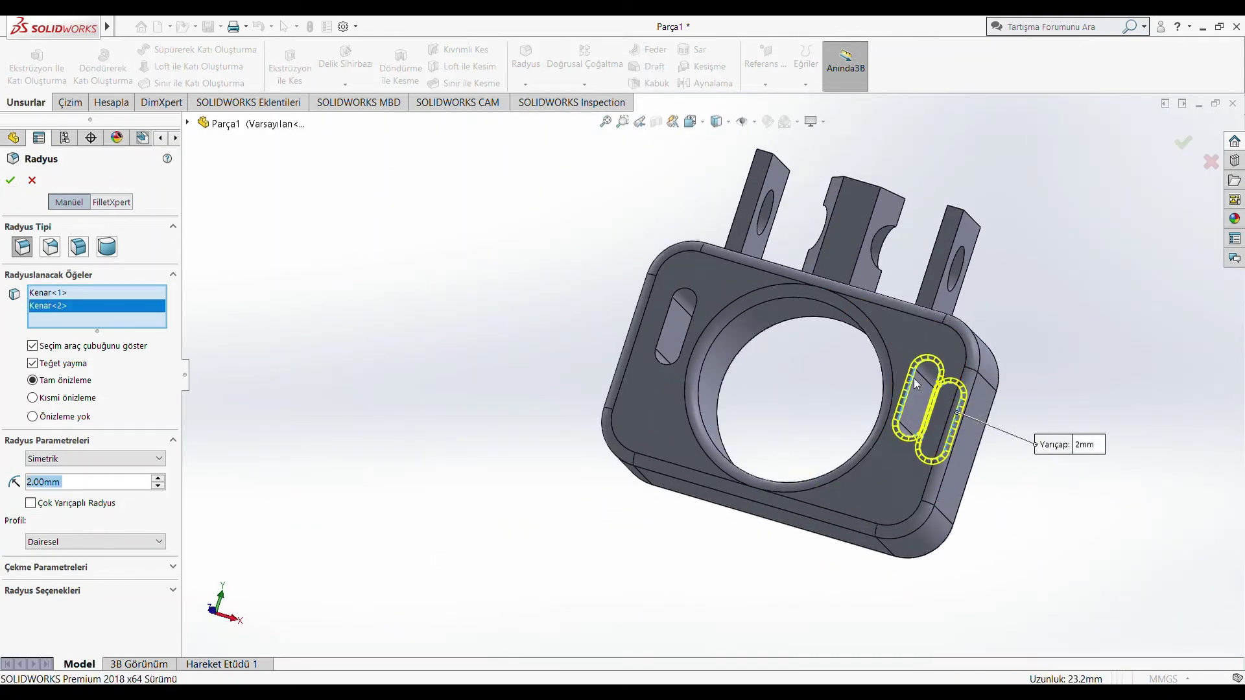
pyautogui.click(667, 313)
pyautogui.moveTo(718, 342)
pyautogui.mouseDown(button='middle')
pyautogui.moveTo(578, 306)
pyautogui.moveTo(898, 375)
pyautogui.mouseUp(button='middle')
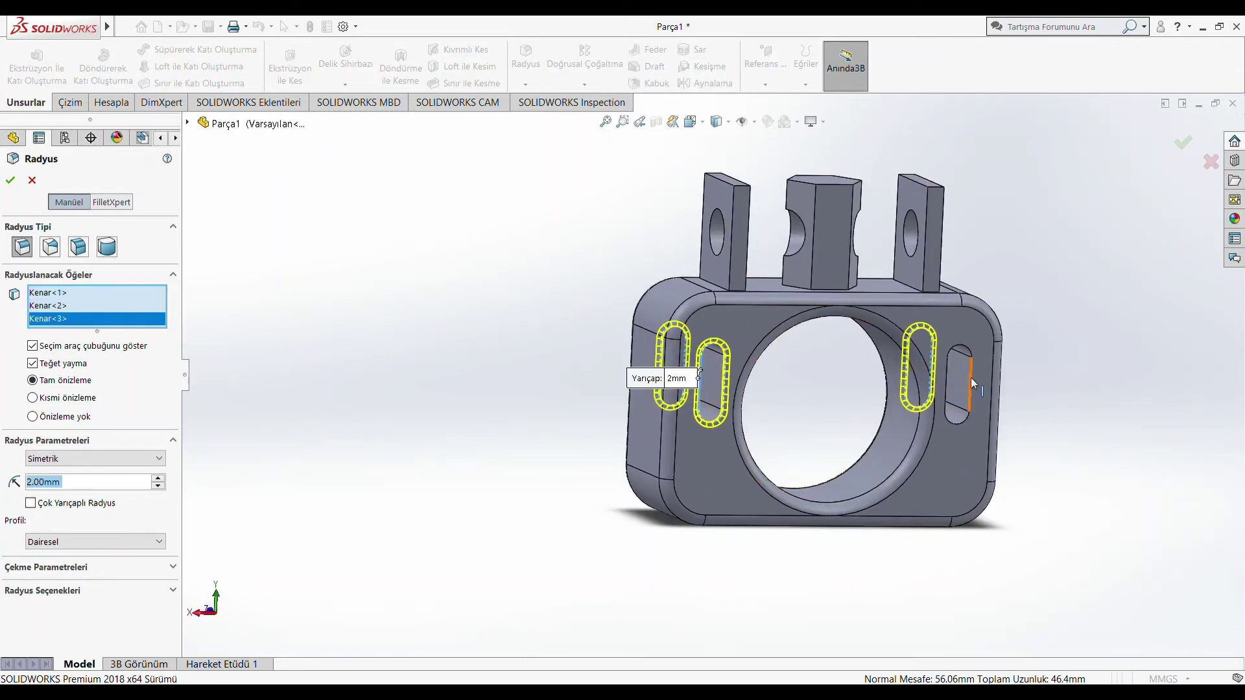
pyautogui.click(971, 383)
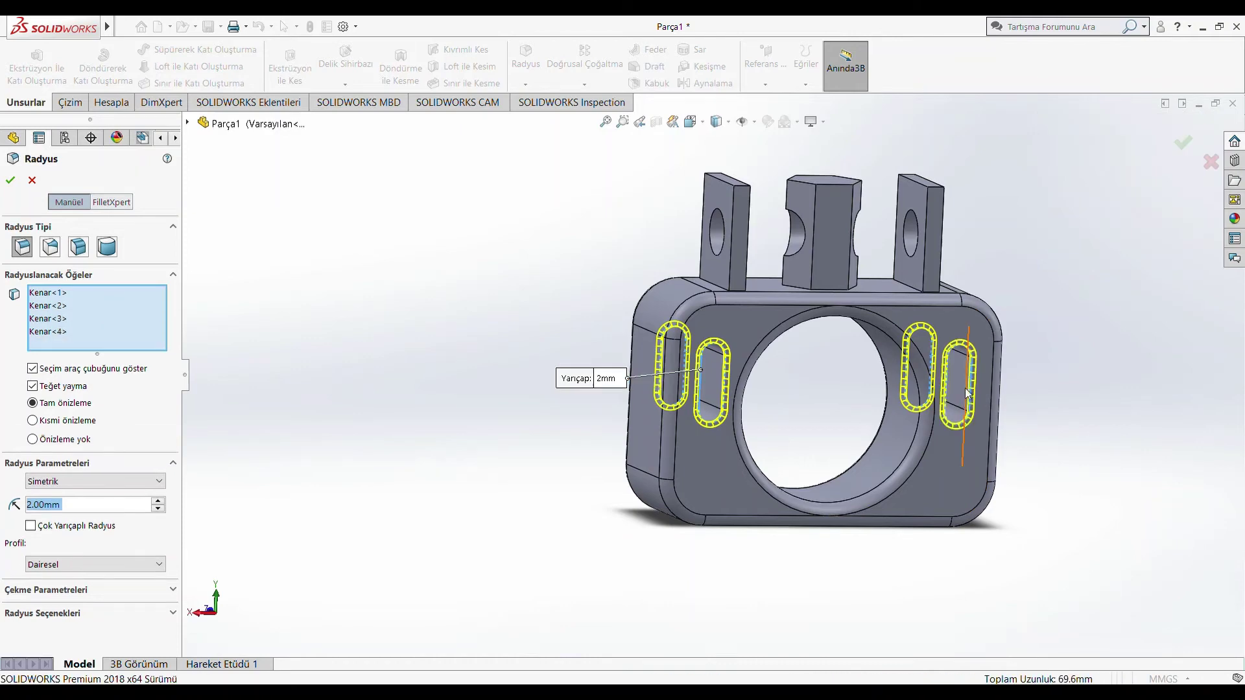
pyautogui.click(11, 181)
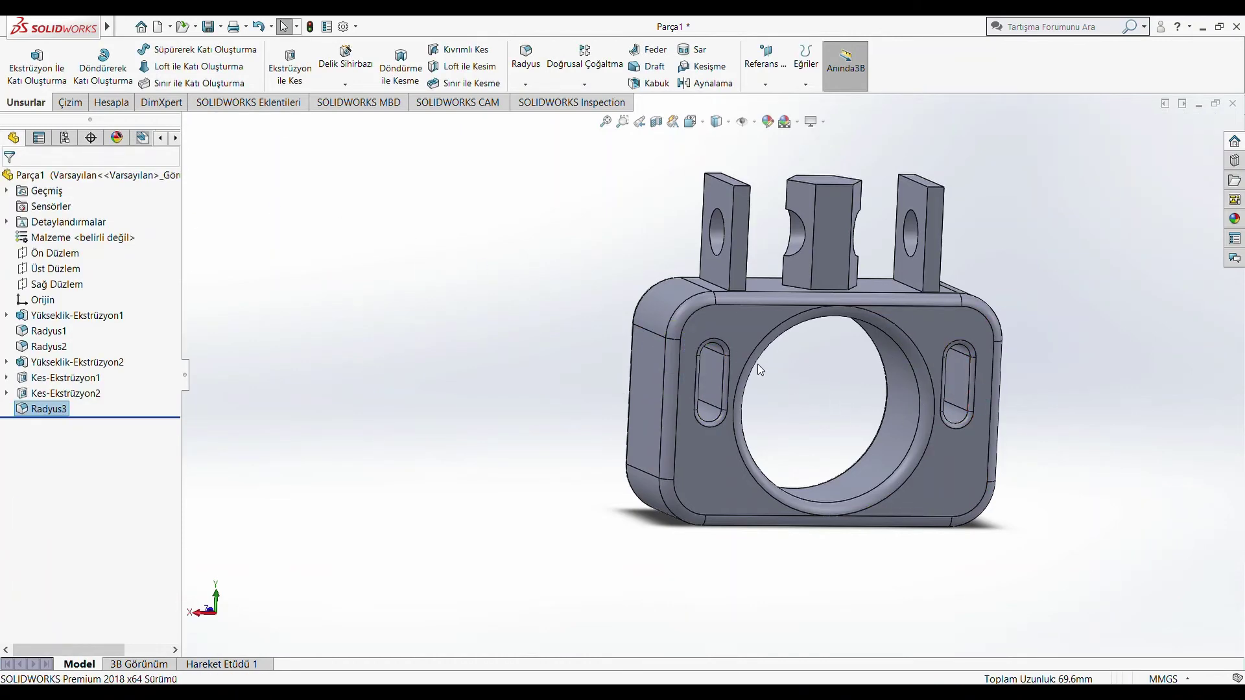
# Orbit the finished bracket to an angled view and bring up the sketching tools
pyautogui.moveTo(498, 306)
pyautogui.mouseDown(button='middle')
pyautogui.moveTo(473, 289)
pyautogui.moveTo(505, 315)
pyautogui.mouseUp(button='middle')
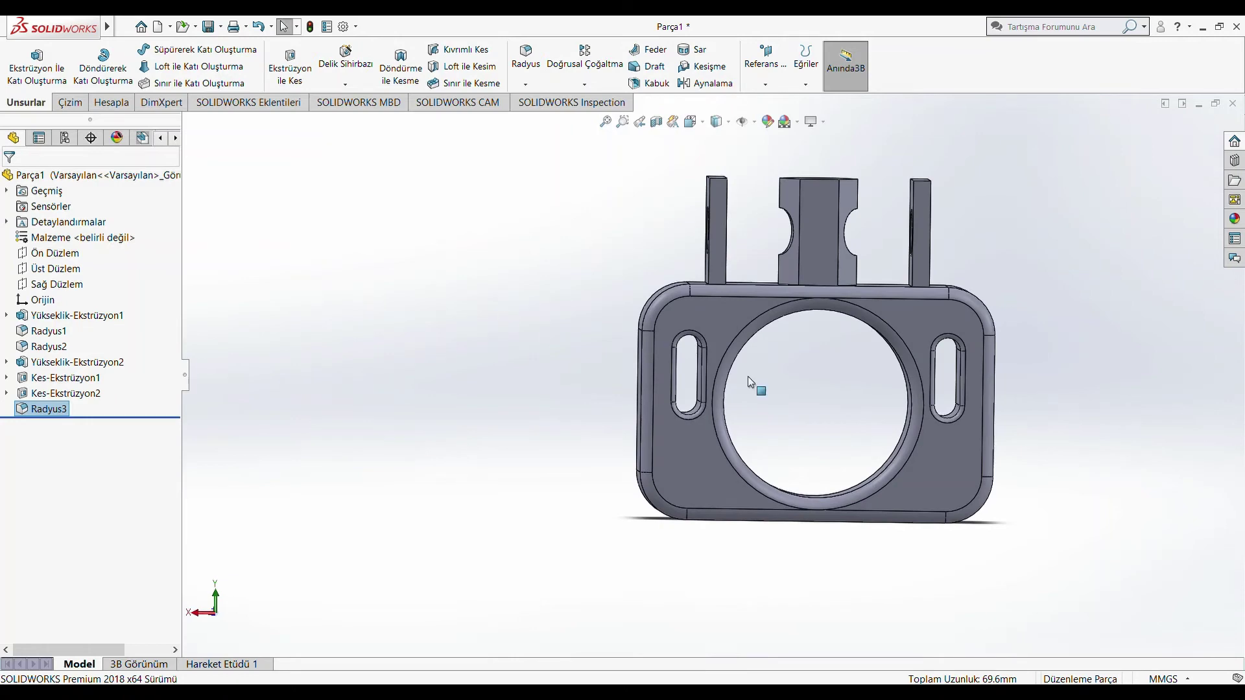
pyautogui.moveTo(748, 377)
pyautogui.mouseDown(button='middle')
pyautogui.moveTo(697, 479)
pyautogui.moveTo(880, 489)
pyautogui.mouseUp(button='middle')
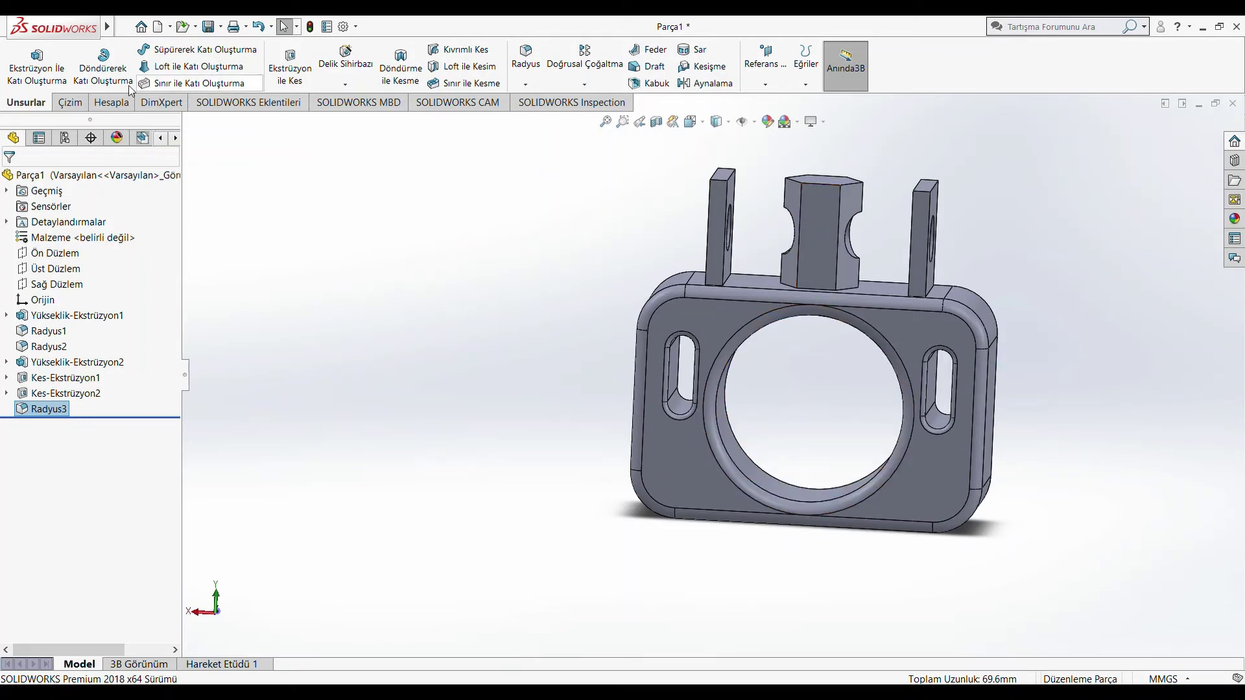
pyautogui.click(68, 103)
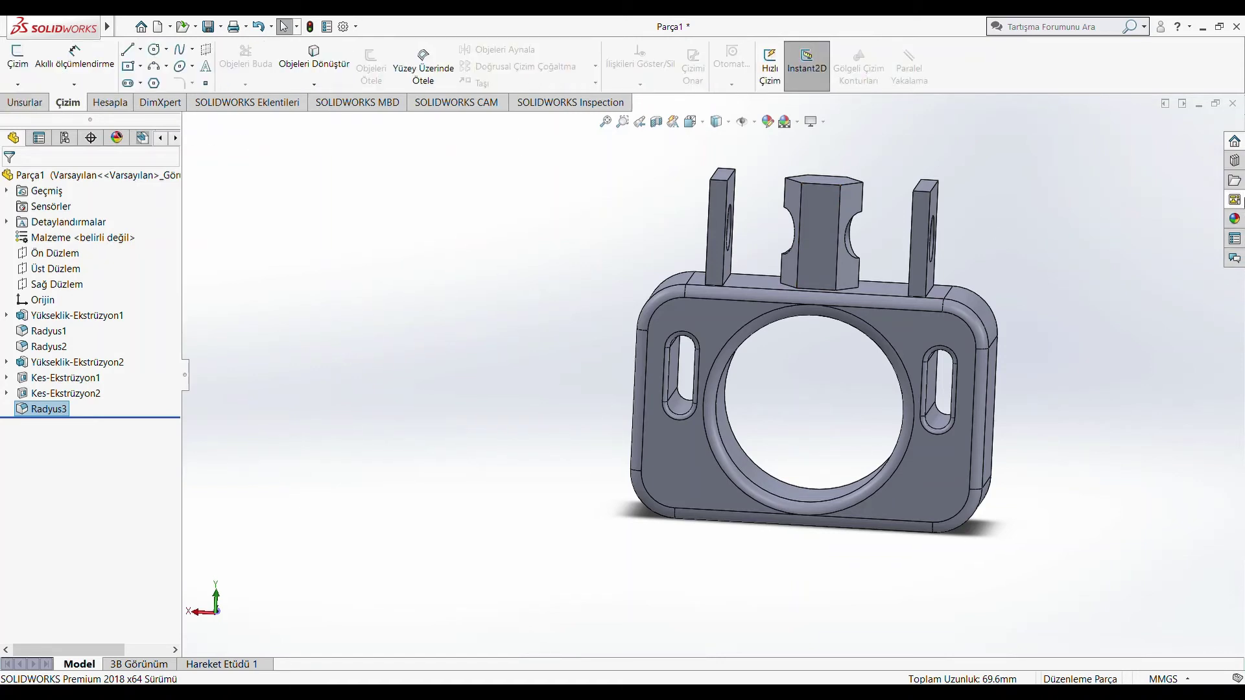
# Open the Appearances, Scenes and Decals pane and its basic scenes folder
pyautogui.click(1234, 220)
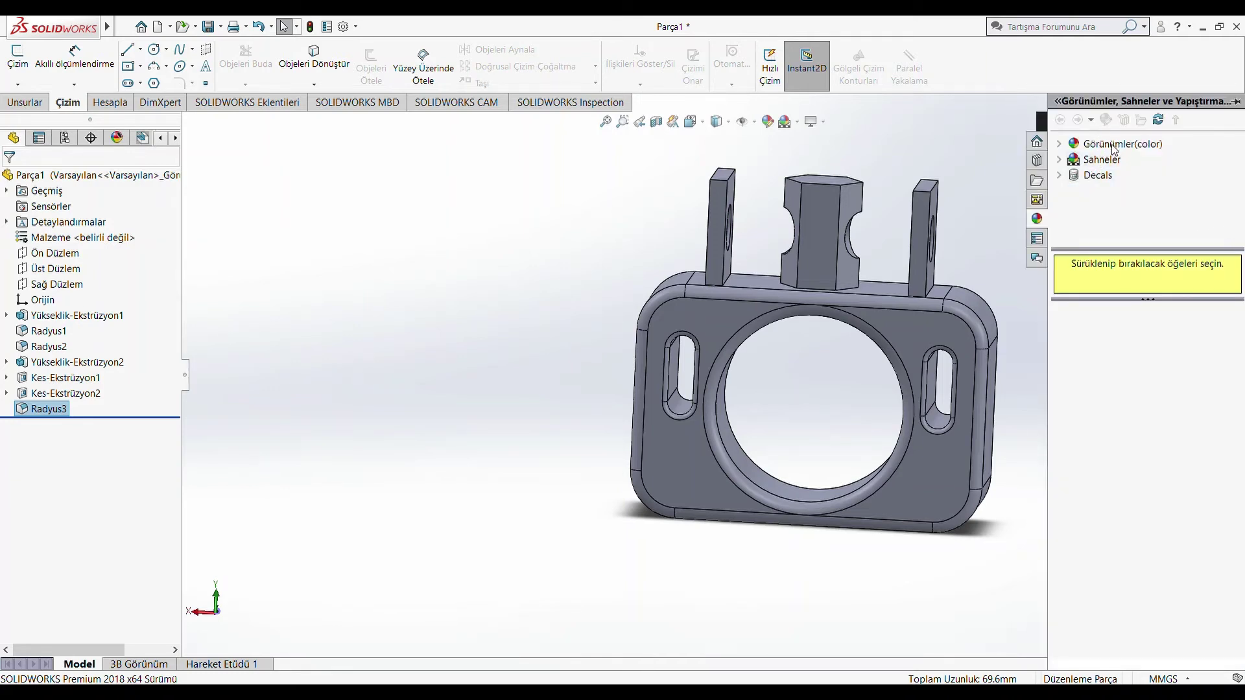
pyautogui.click(1102, 160)
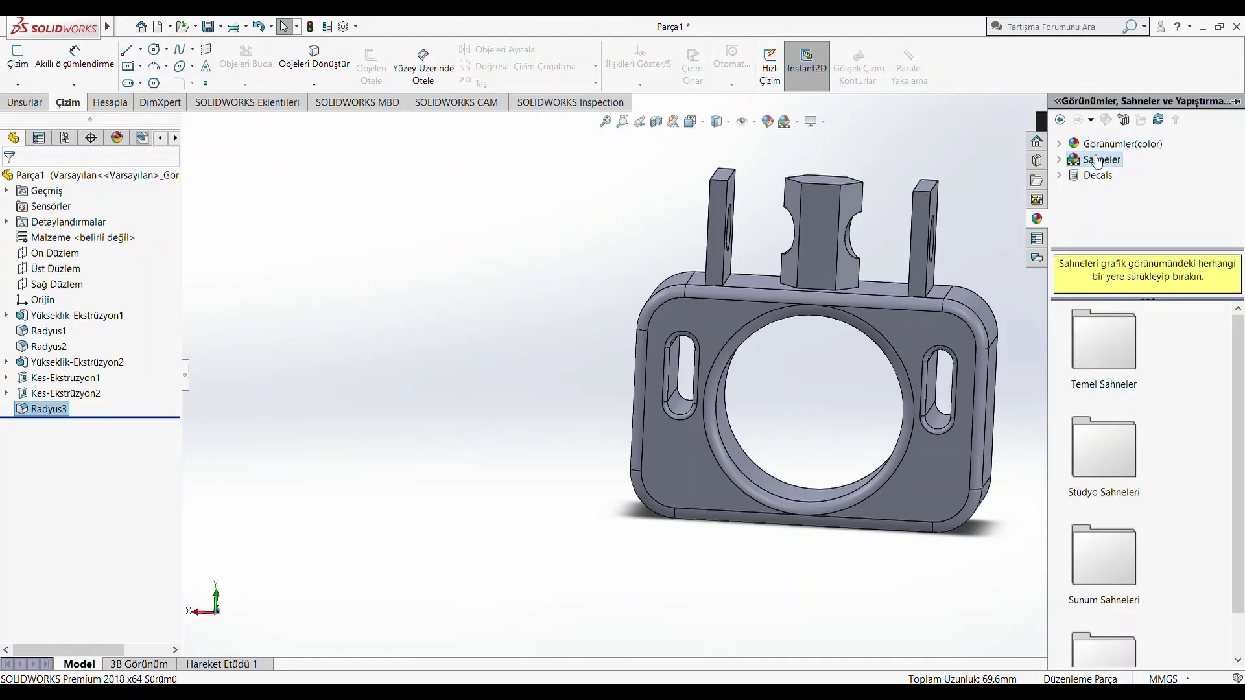
pyautogui.scroll(-1, 1147, 357)
pyautogui.scroll(1, 1144, 372)
pyautogui.doubleClick(1115, 363)
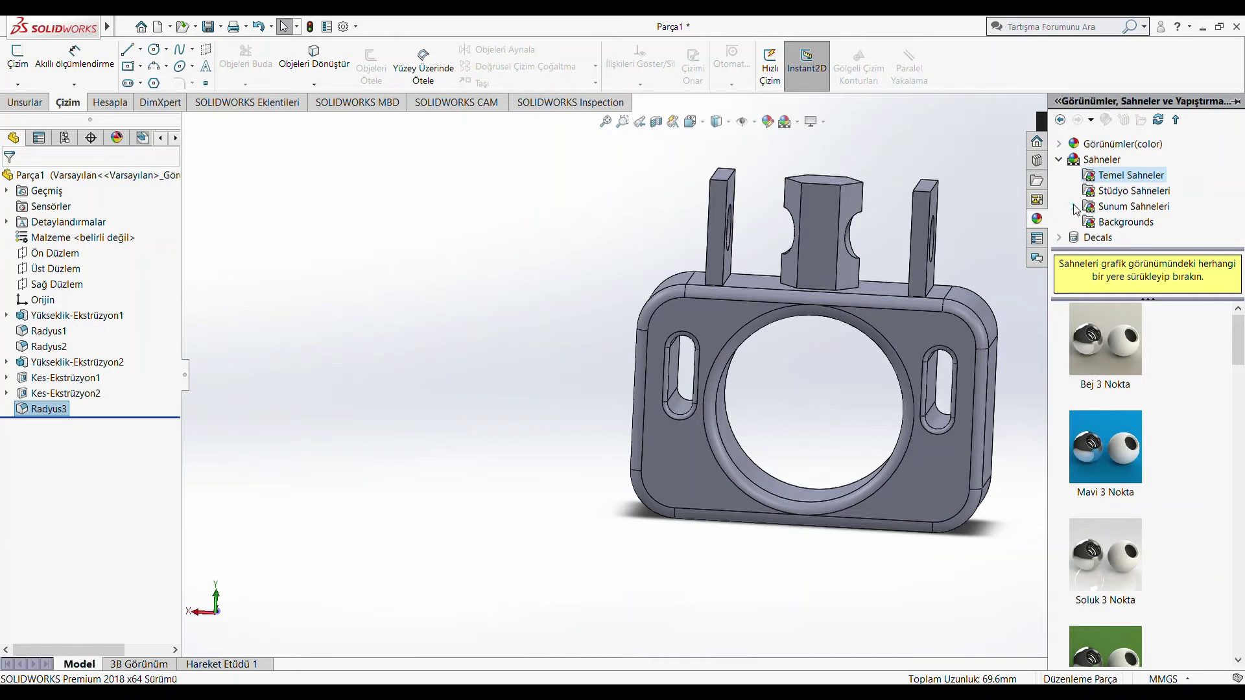
# Browse the SOLIDWORKS resources, scene folders and decals in the task pane
pyautogui.click(1036, 143)
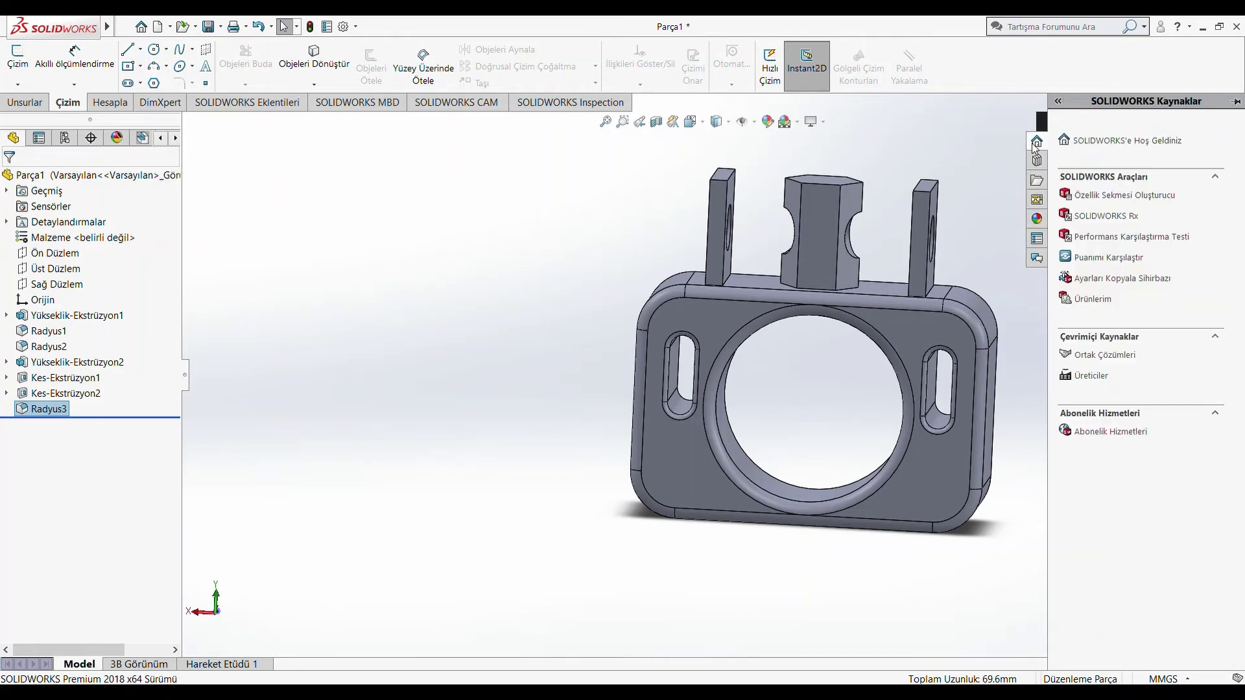
pyautogui.click(1036, 220)
pyautogui.click(1101, 160)
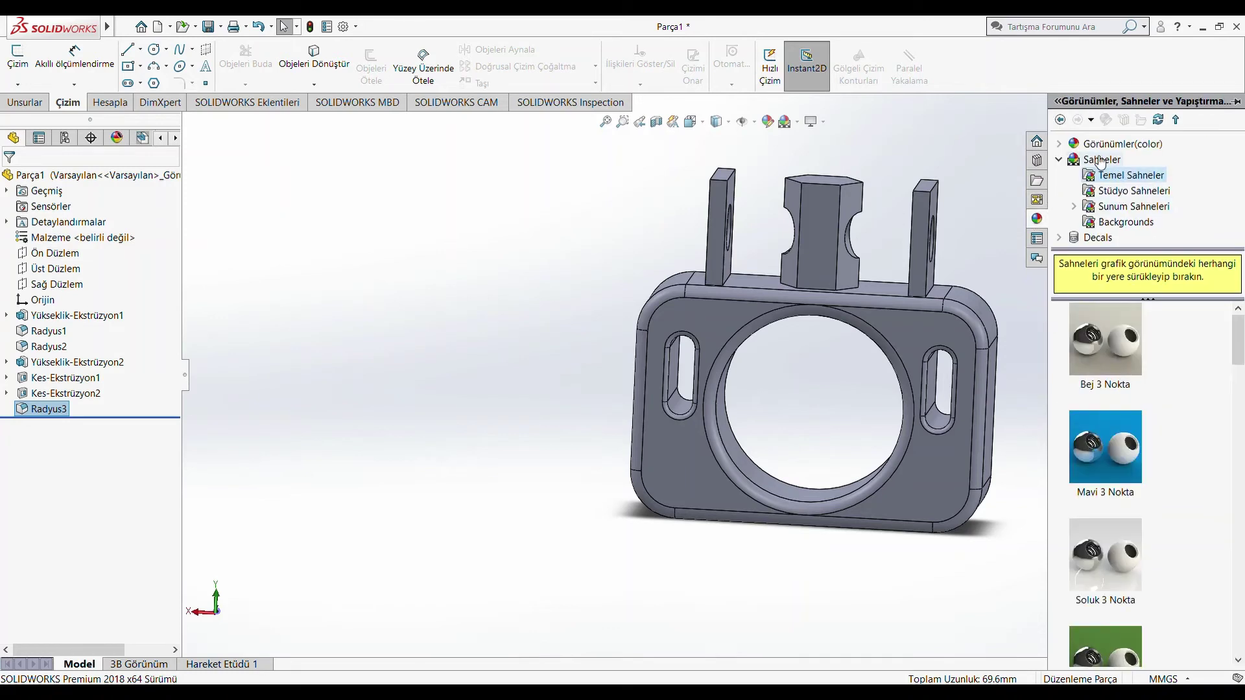
pyautogui.click(1059, 159)
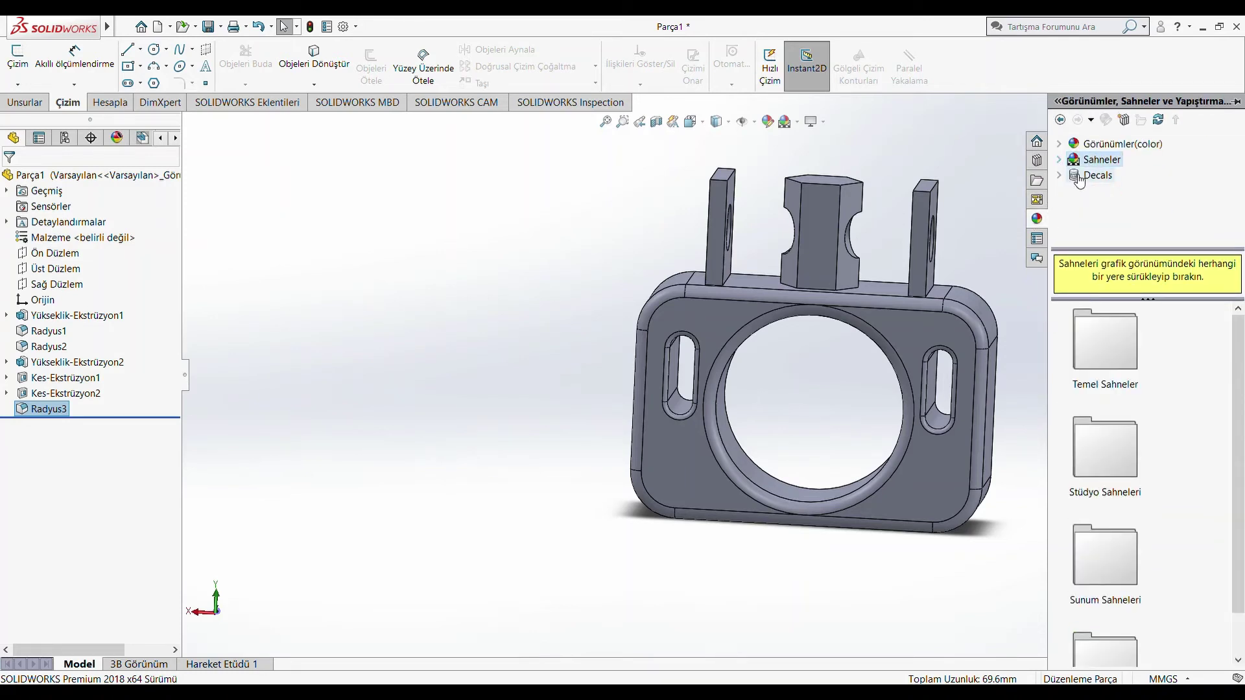
pyautogui.click(1079, 177)
pyautogui.click(1070, 158)
# Expand the colour appearances to list Plastic, Metal, Painted, Rubber, Glass and Solid
pyautogui.click(1083, 146)
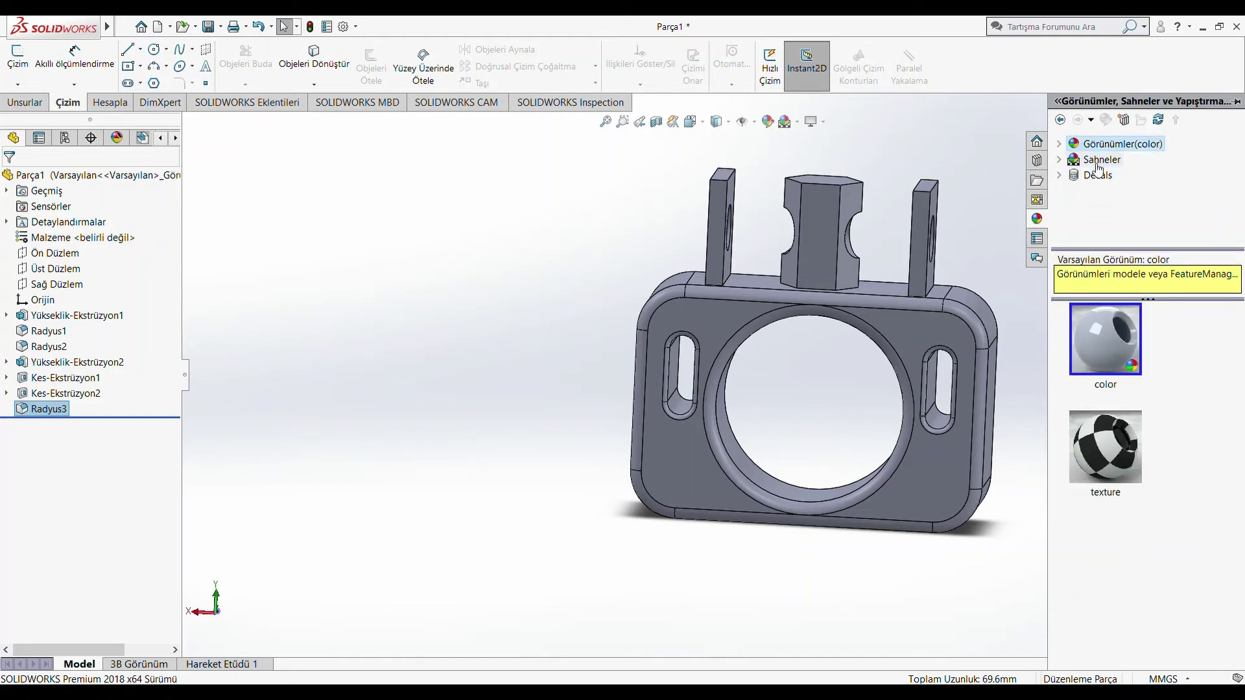
pyautogui.click(1111, 358)
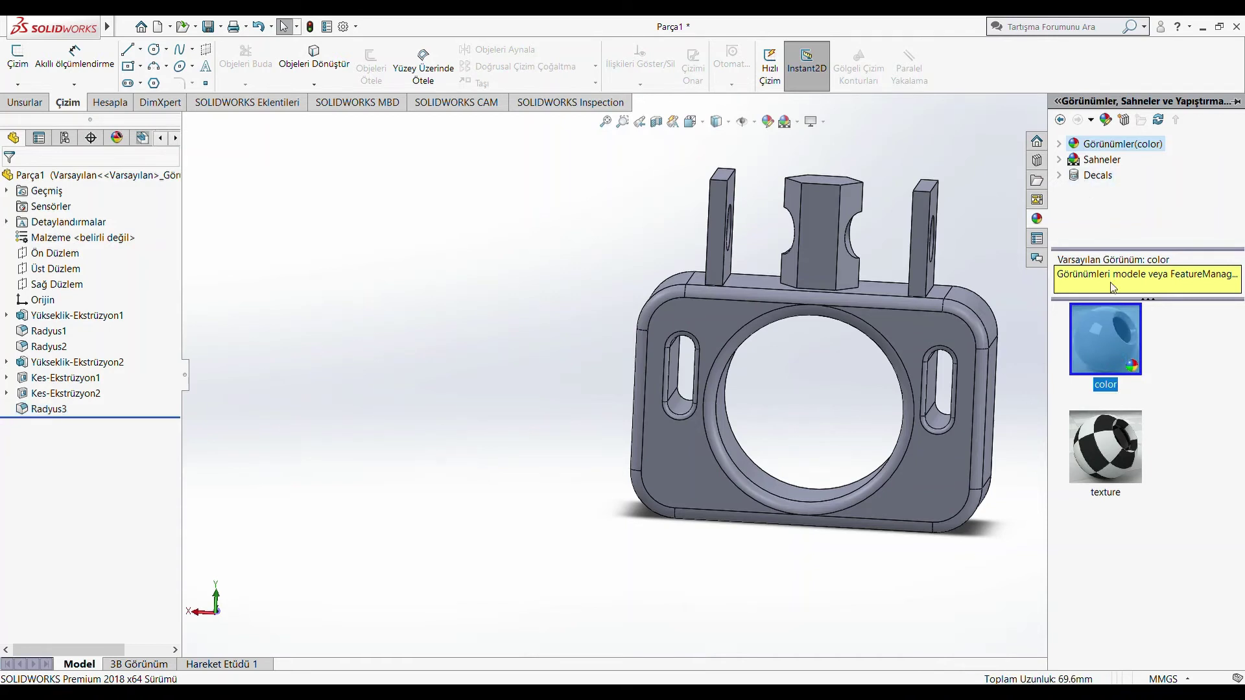
pyautogui.click(1060, 144)
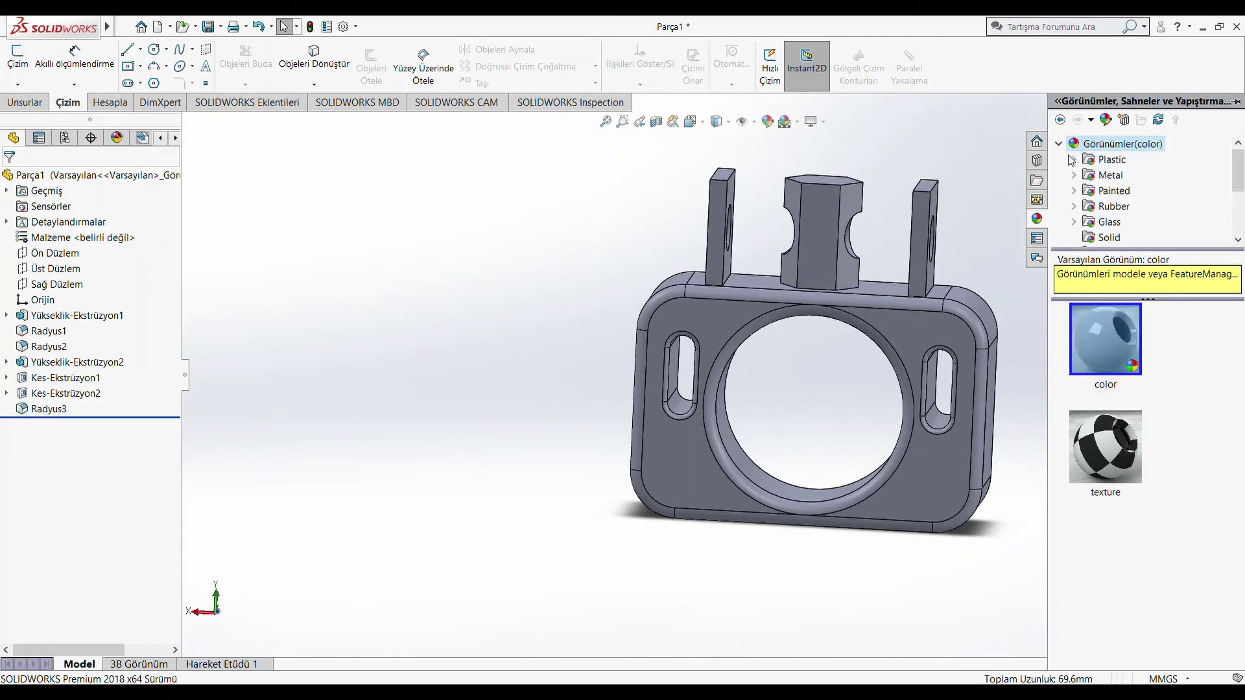
# Browse the plastic, metal, painted, rubber, glass and solid colour appearance categories
pyautogui.click(1101, 160)
pyautogui.click(1108, 175)
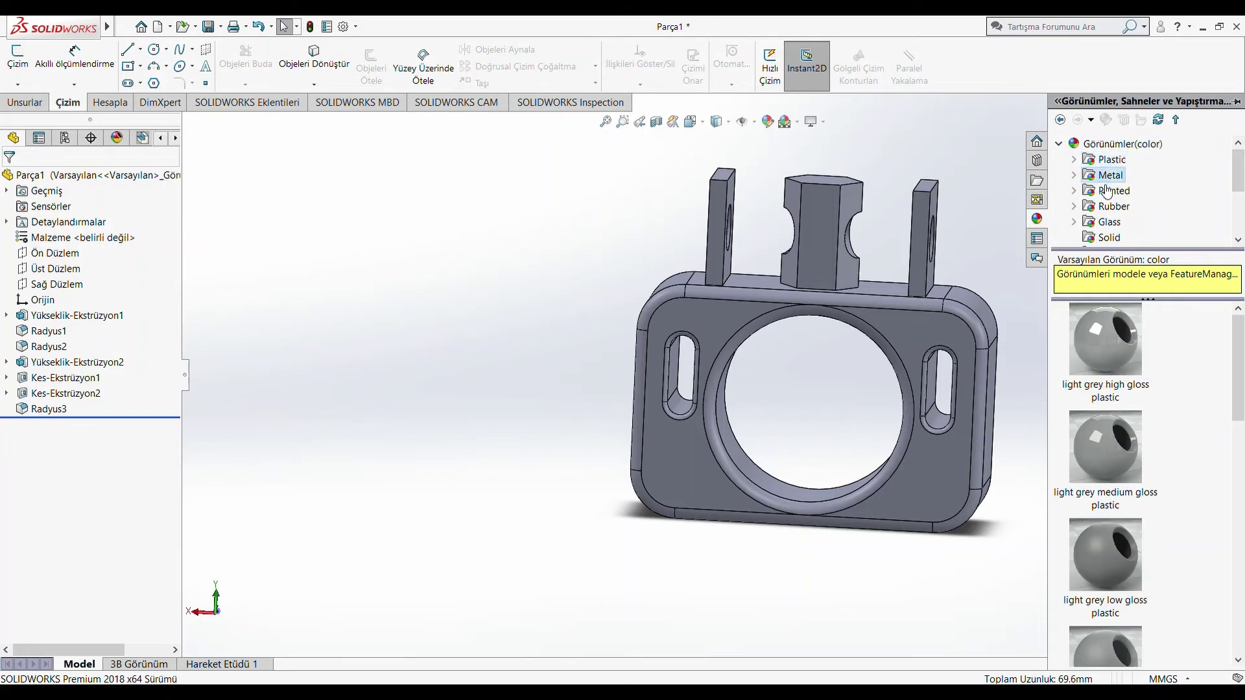
pyautogui.click(1108, 194)
pyautogui.scroll(-1, 1106, 205)
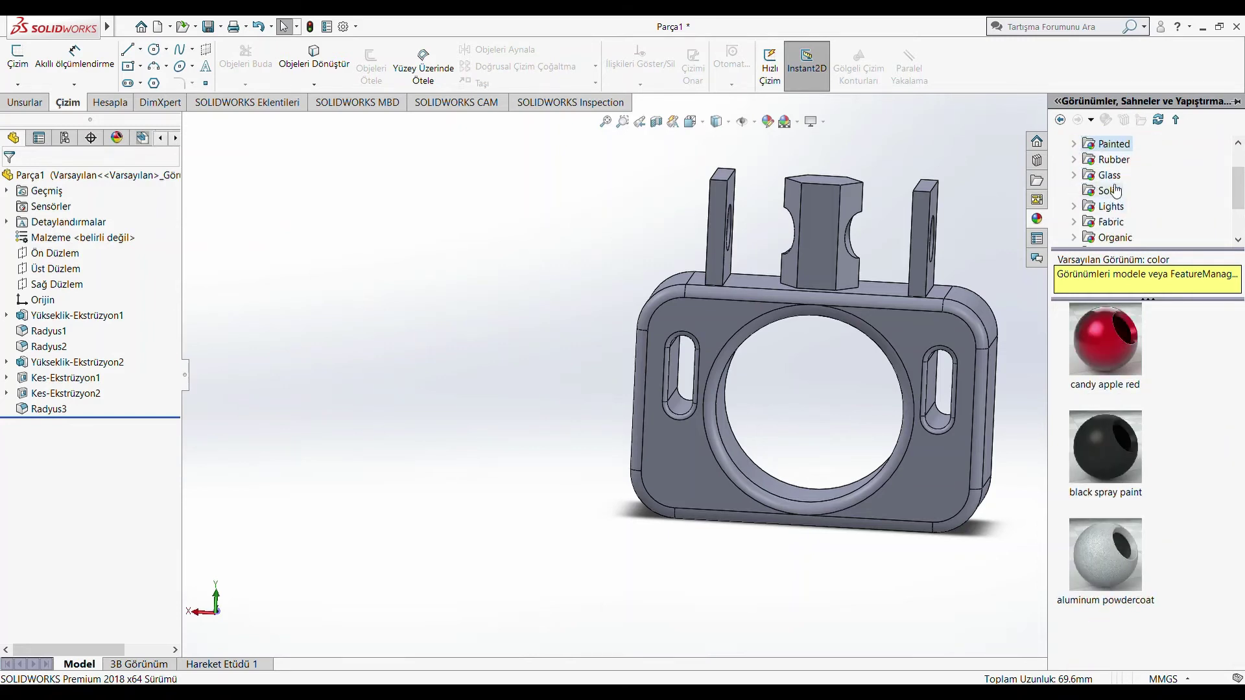
pyautogui.click(1114, 161)
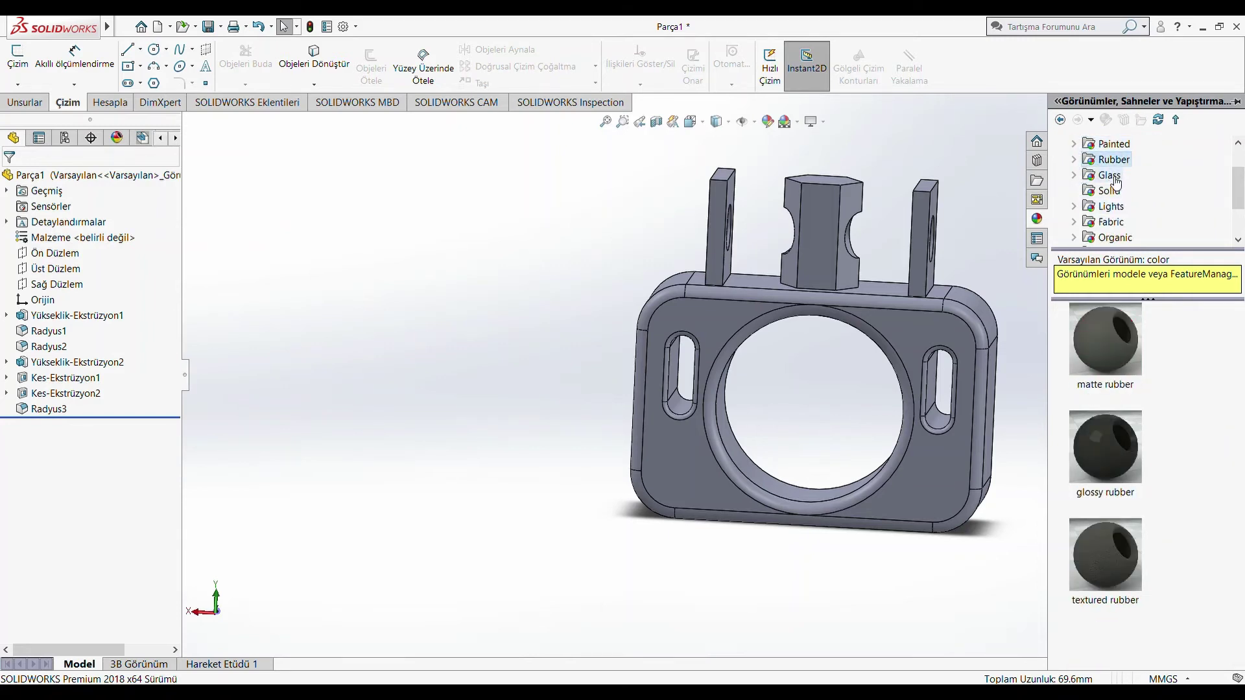
pyautogui.click(1109, 175)
pyautogui.click(1109, 190)
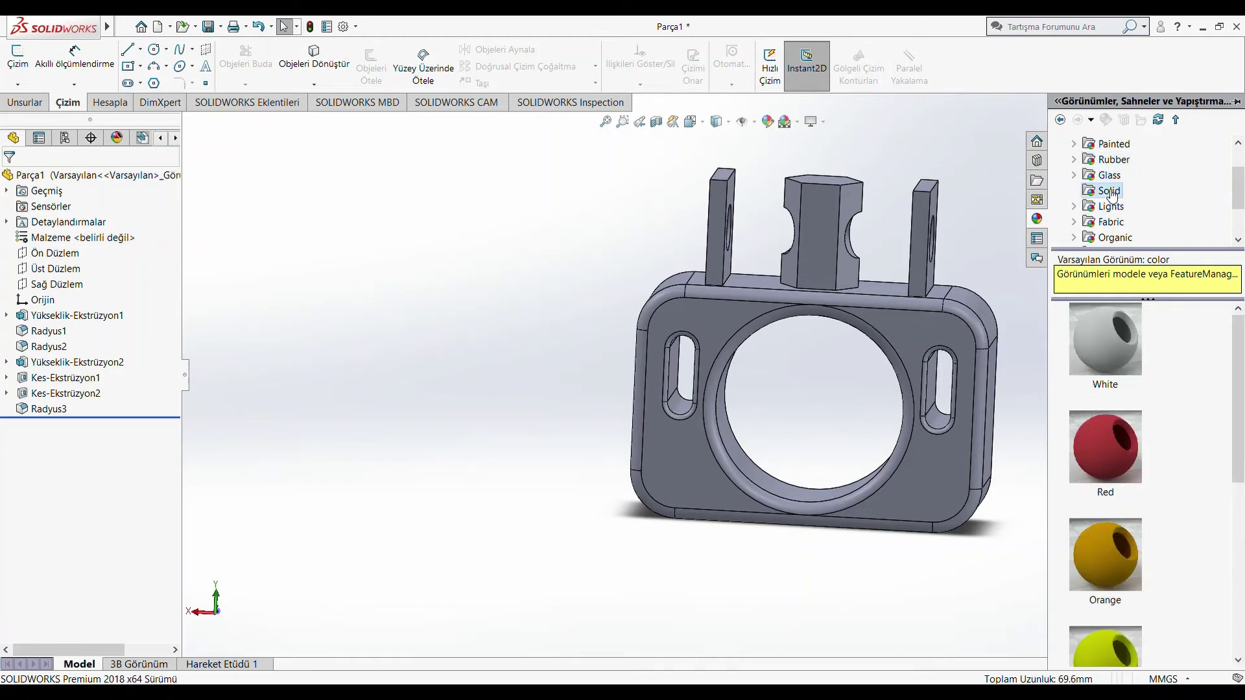
pyautogui.press('Up')
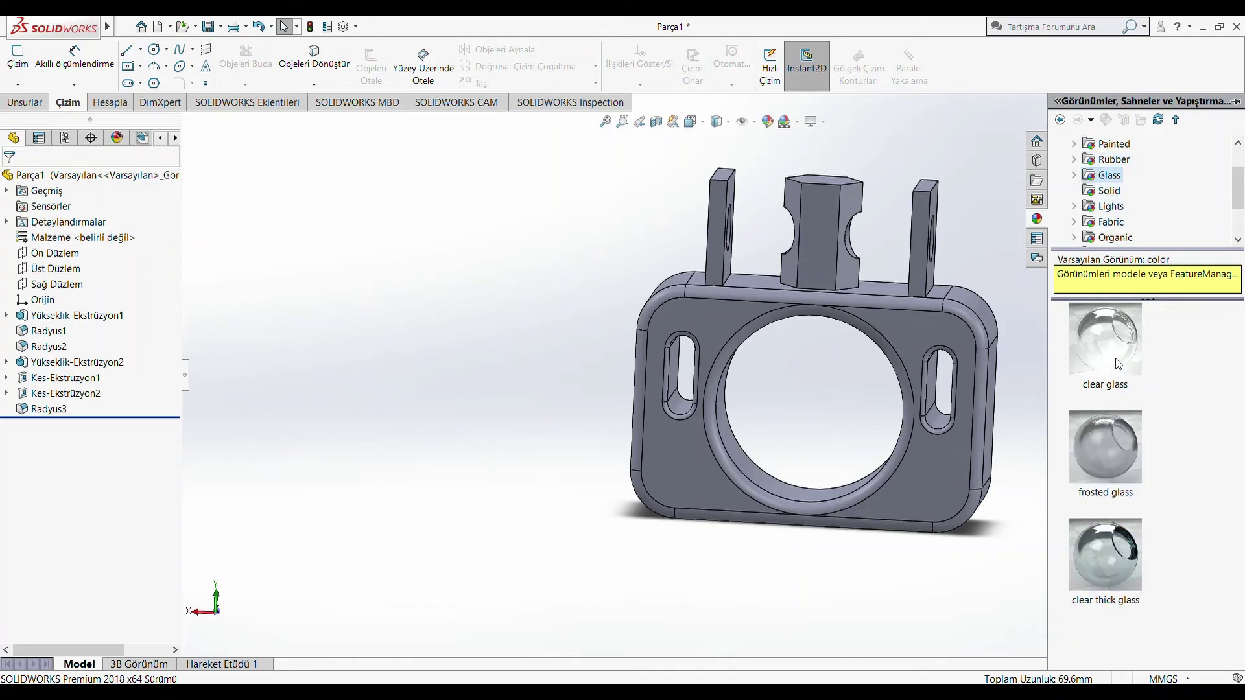
# Try the clear glass and clear thick glass looks on the part, undoing each
pyautogui.moveTo(1118, 364)
pyautogui.mouseDown()
pyautogui.moveTo(957, 340)
pyautogui.moveTo(895, 306)
pyautogui.mouseUp()
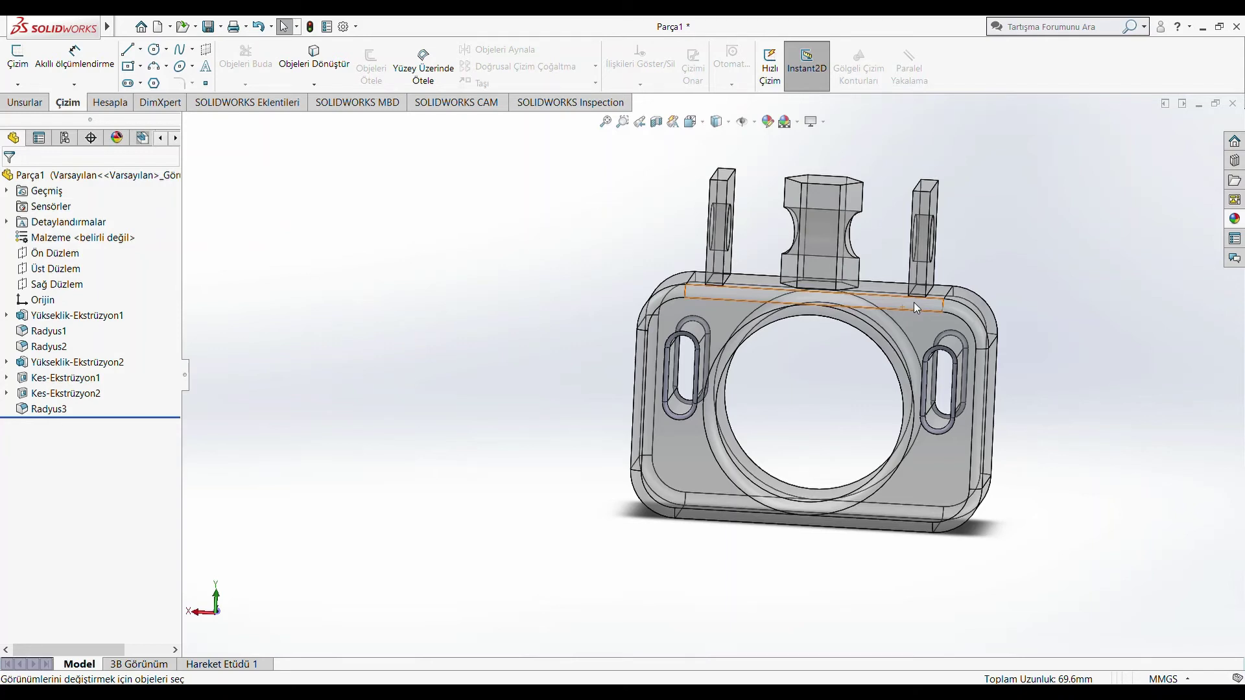
pyautogui.hotkey('ctrl', 'z')
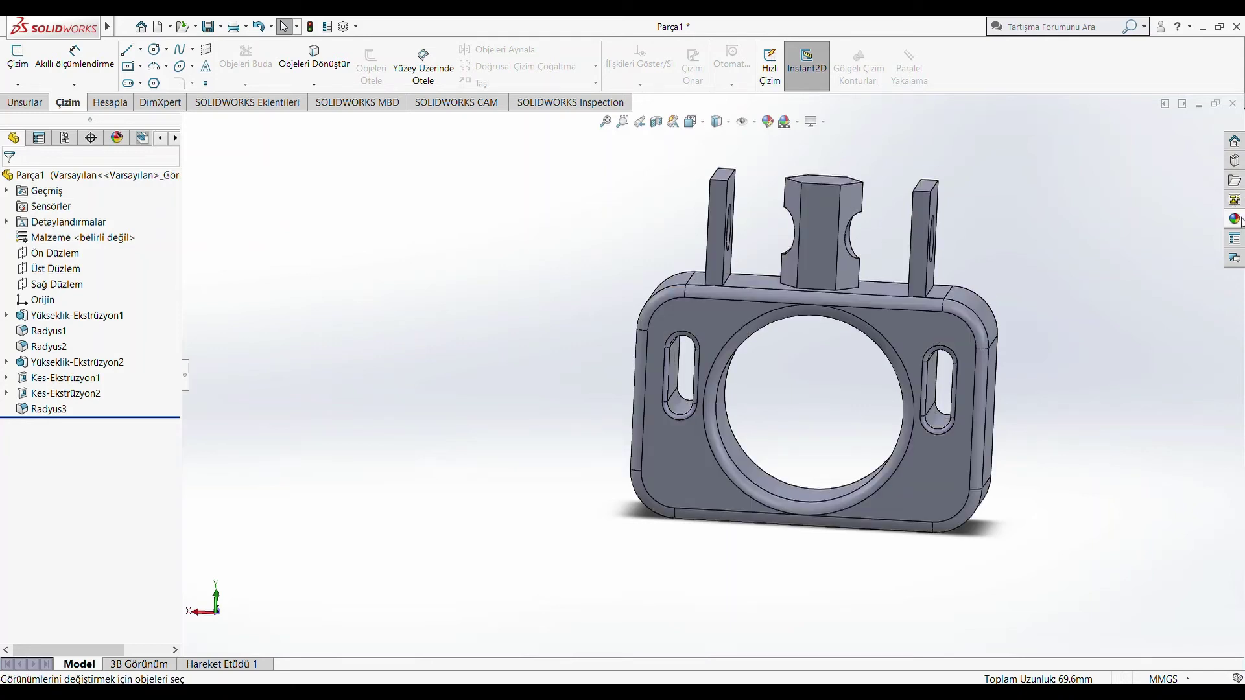
pyautogui.click(1235, 220)
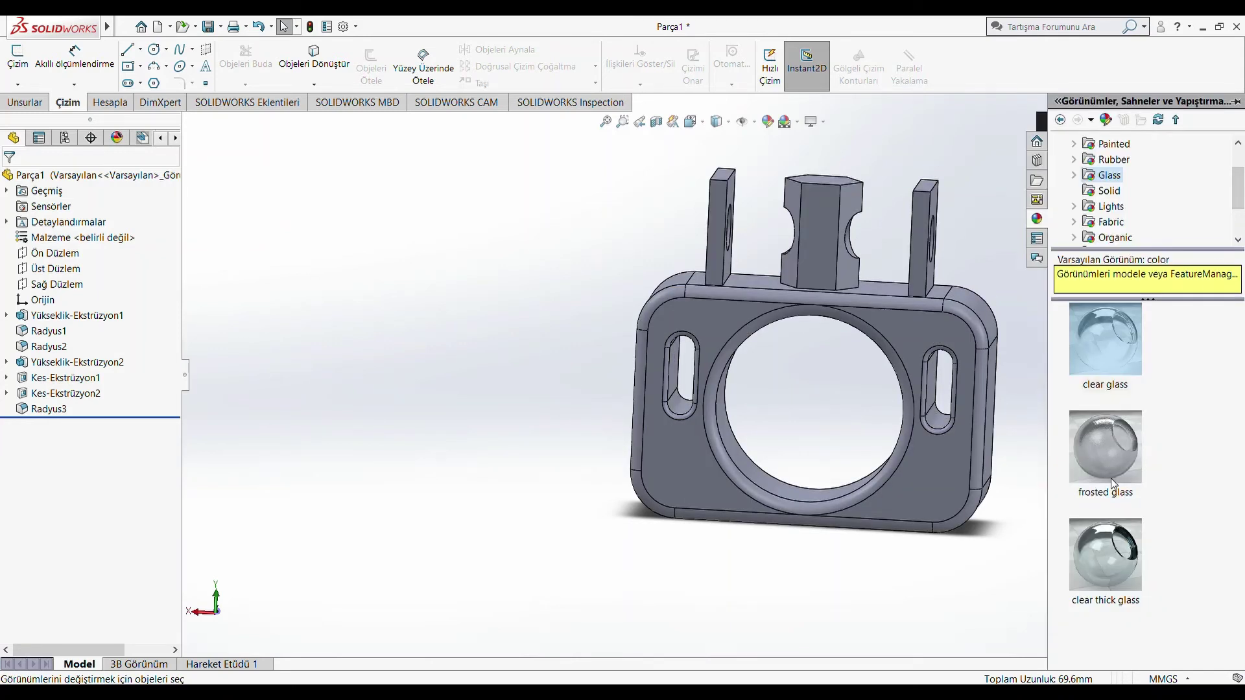
pyautogui.moveTo(1116, 556); pyautogui.dragTo(898, 313)
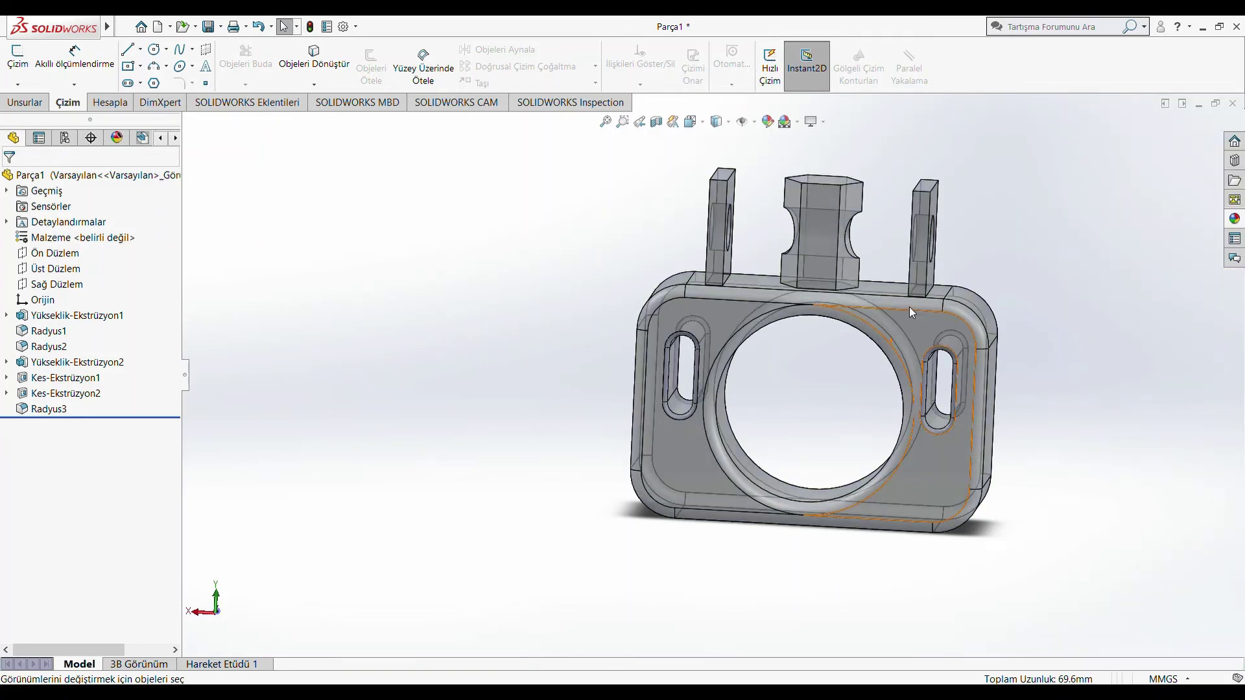
pyautogui.hotkey('ctrl', 'z')
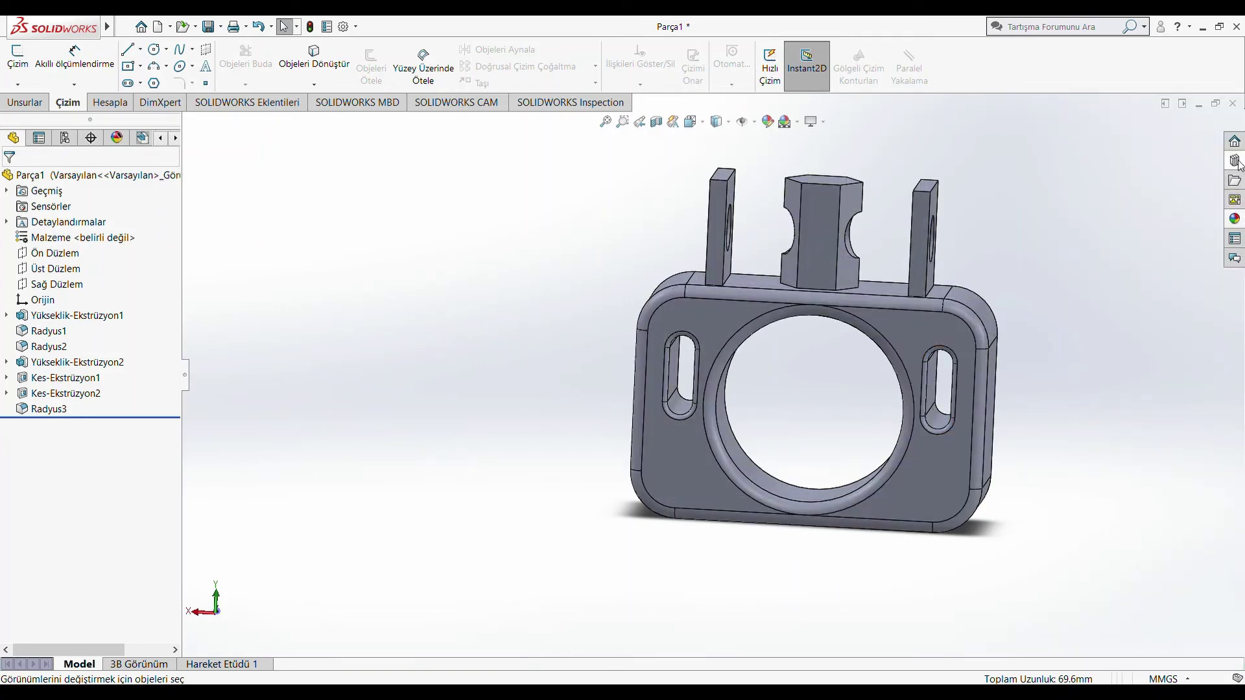
pyautogui.click(1234, 219)
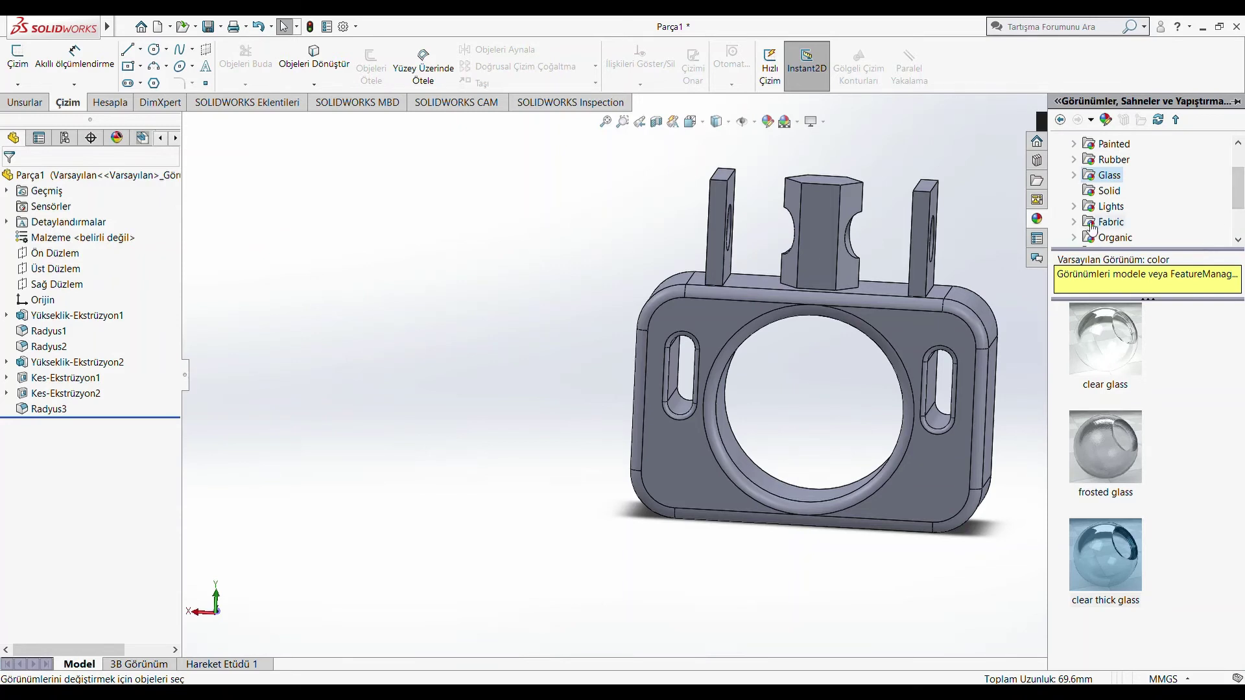
# Try applying the Blue solid colour to a face and then the whole part
pyautogui.click(1109, 190)
pyautogui.scroll(-3, 1105, 472)
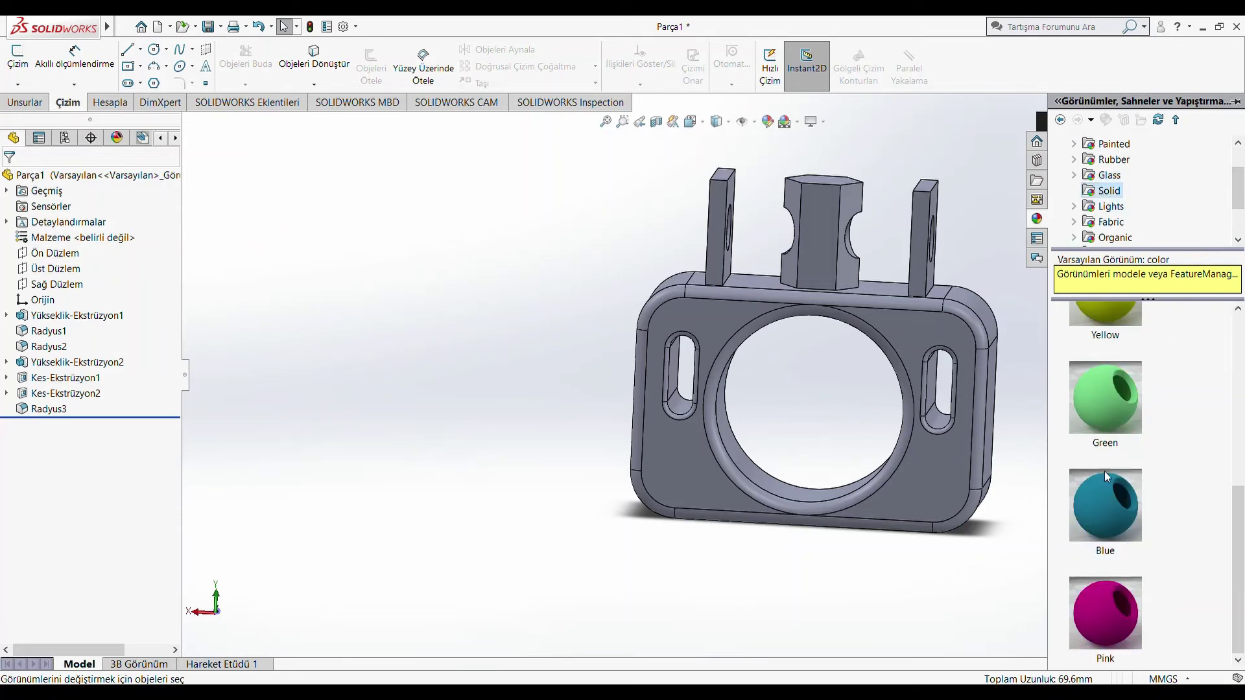
pyautogui.moveTo(1099, 508); pyautogui.dragTo(895, 294)
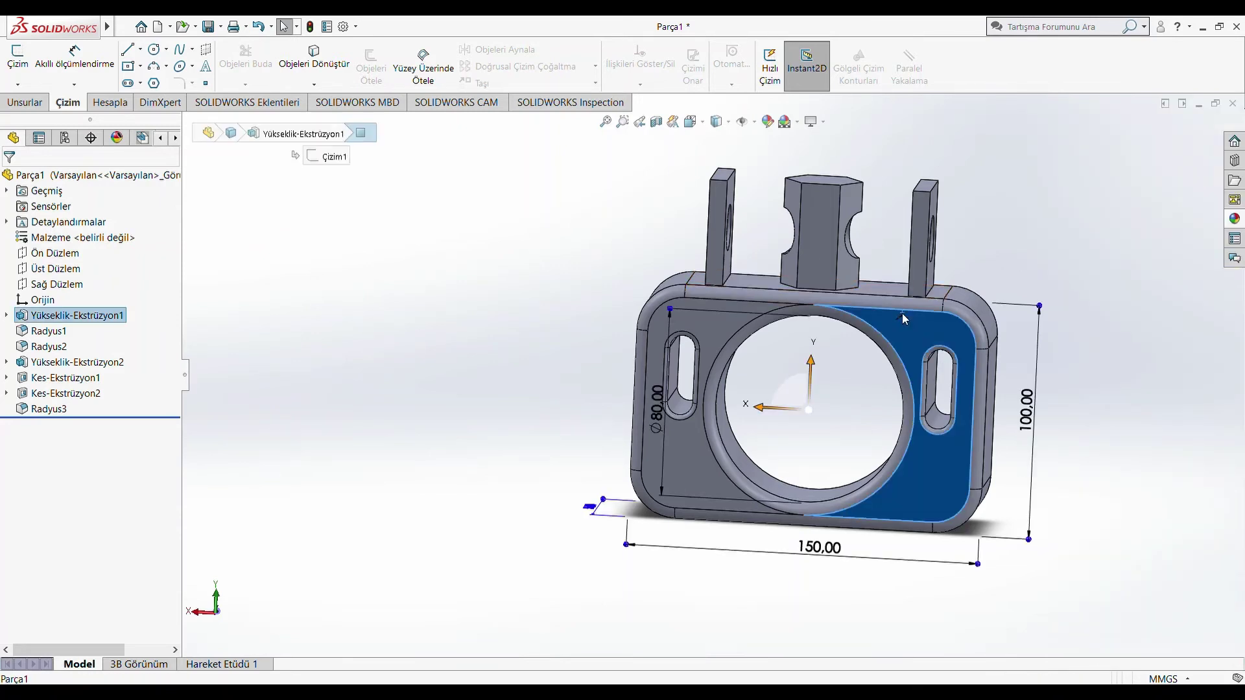
pyautogui.click(1235, 219)
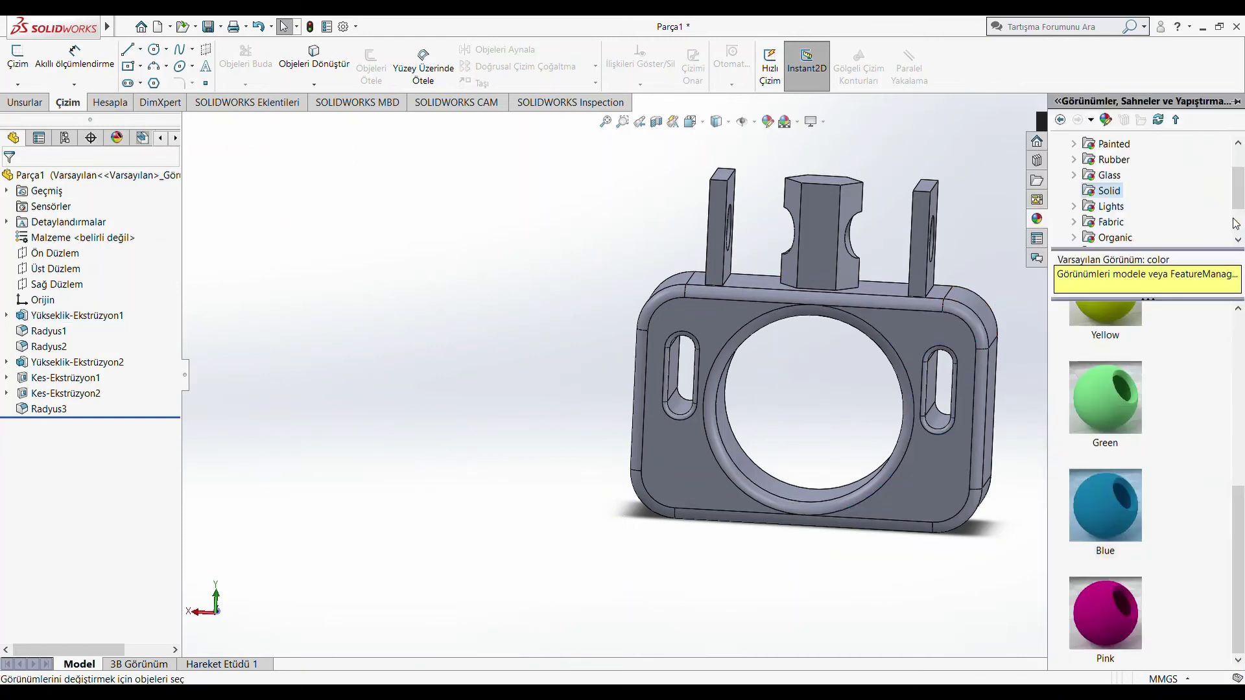
pyautogui.moveTo(1128, 473)
pyautogui.mouseDown()
pyautogui.moveTo(936, 326)
pyautogui.moveTo(1241, 219)
pyautogui.mouseUp()
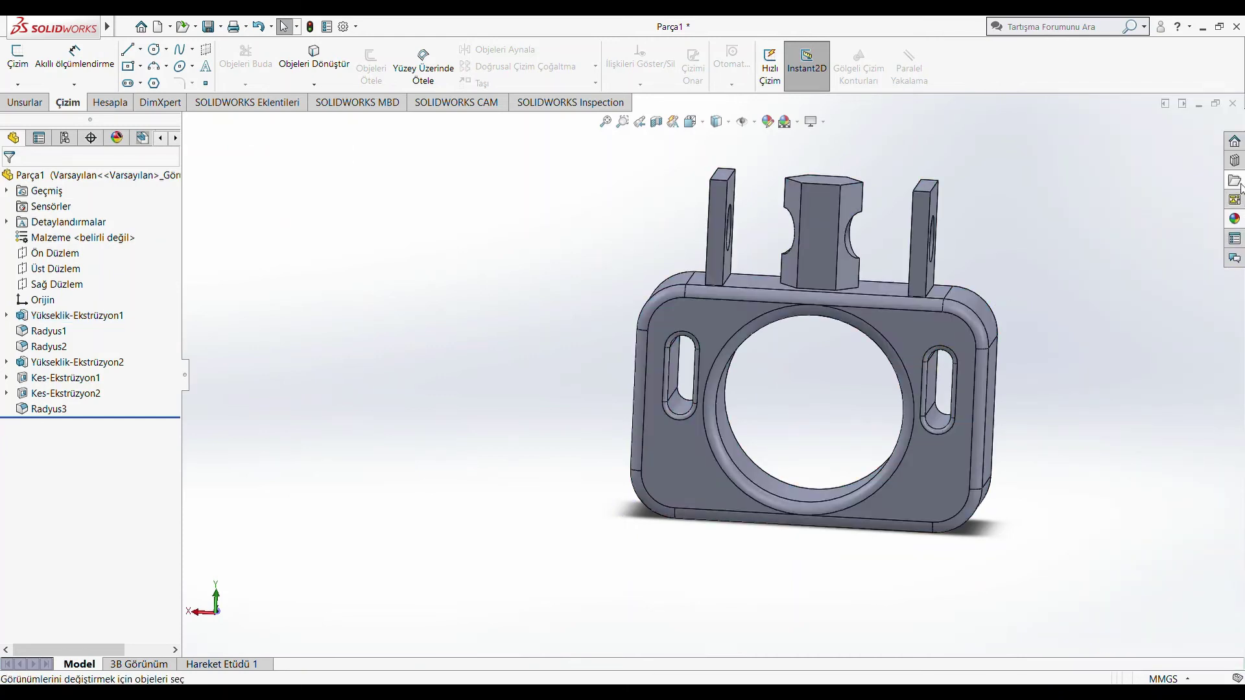
pyautogui.click(1234, 219)
pyautogui.scroll(-3, 1151, 335)
pyautogui.scroll(3, 1105, 454)
pyautogui.scroll(-2, 1101, 208)
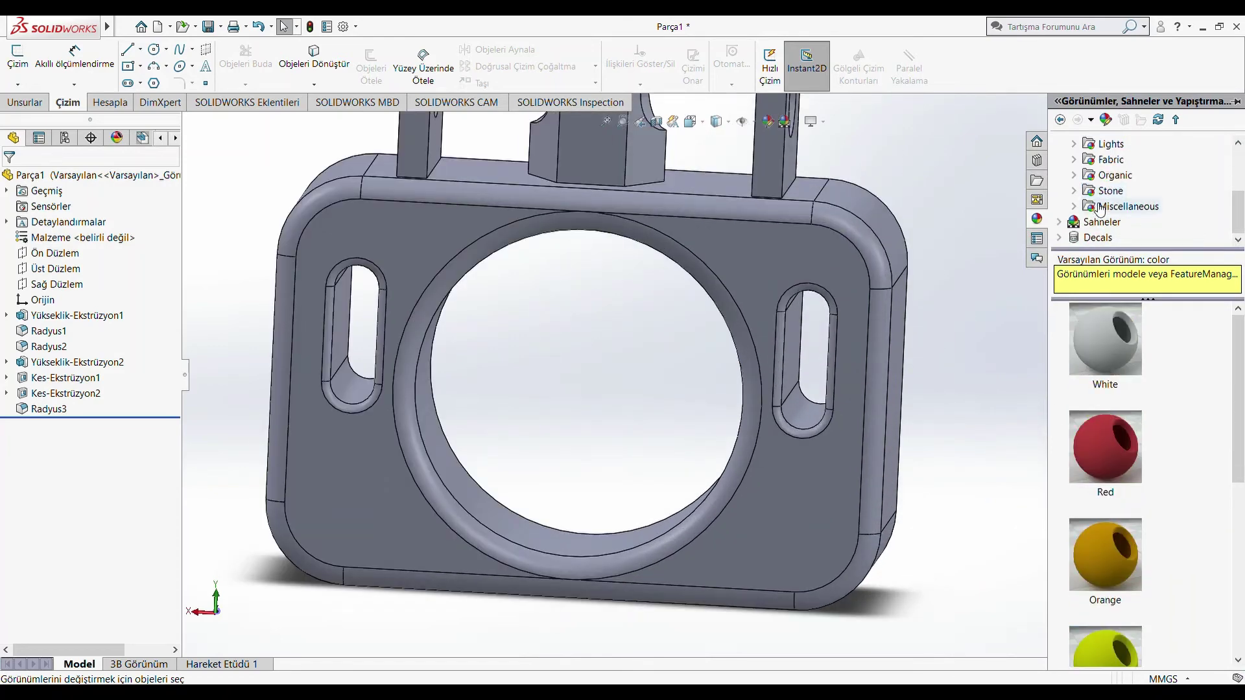
pyautogui.click(1107, 192)
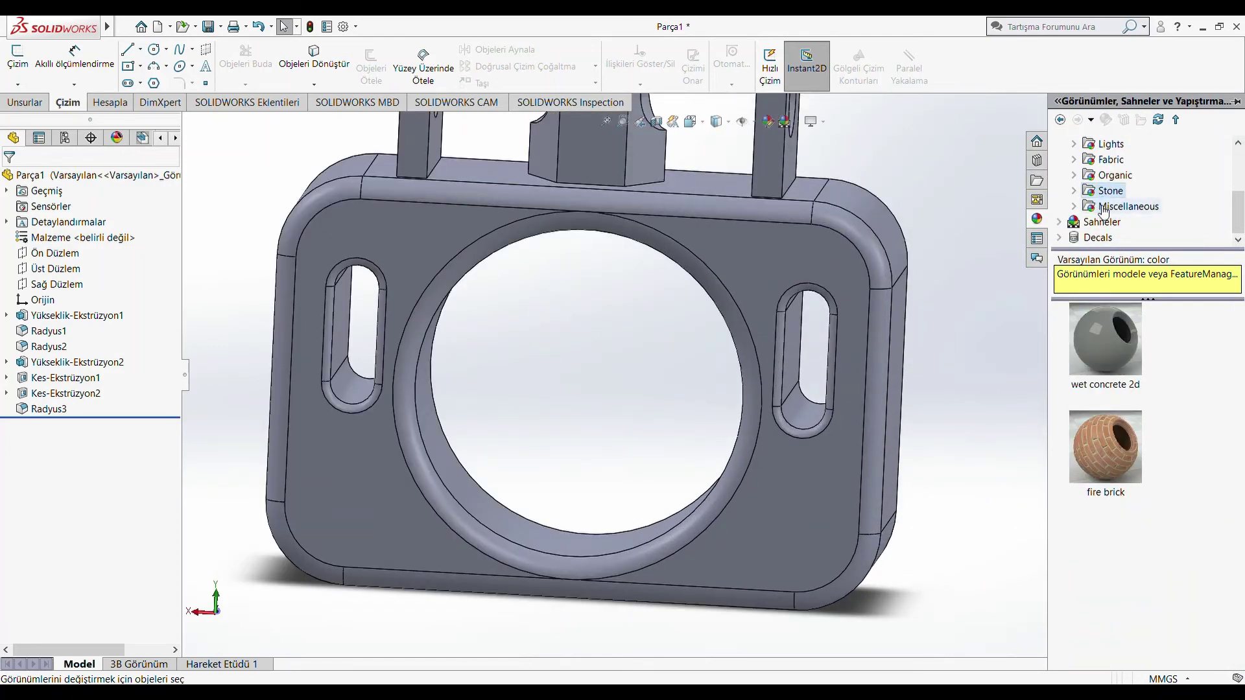
pyautogui.click(1105, 207)
pyautogui.click(1102, 175)
pyautogui.scroll(1, 1104, 188)
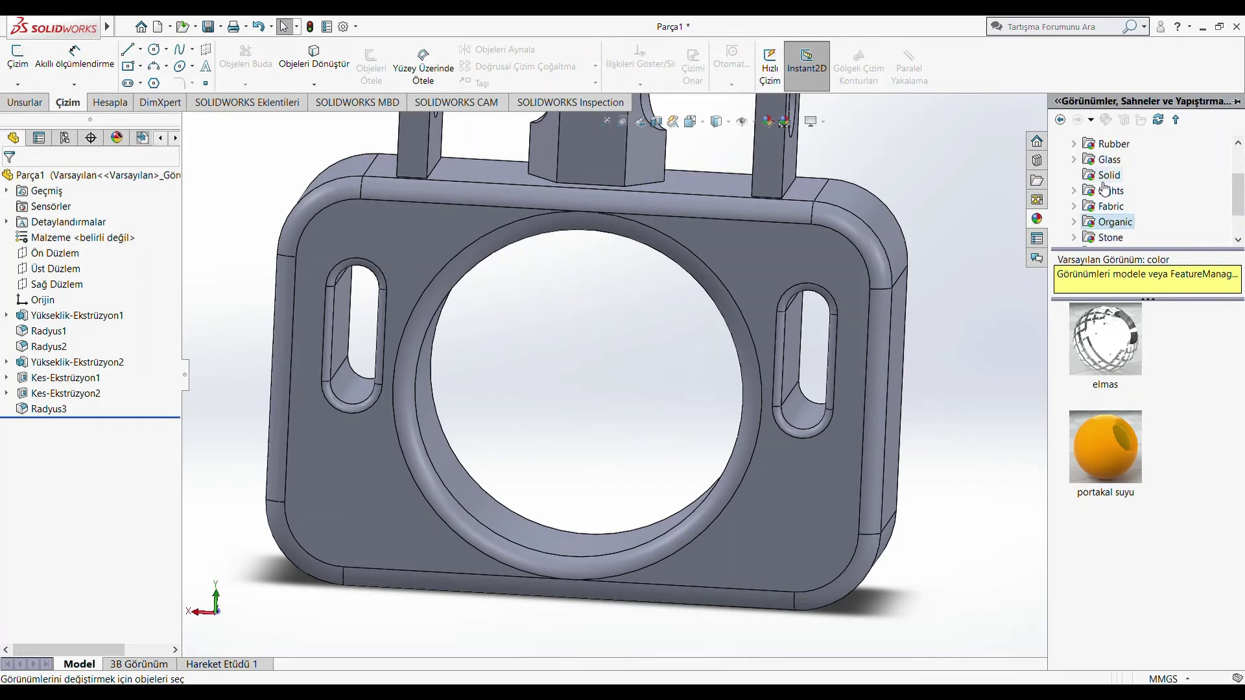
pyautogui.click(1109, 190)
pyautogui.click(1109, 159)
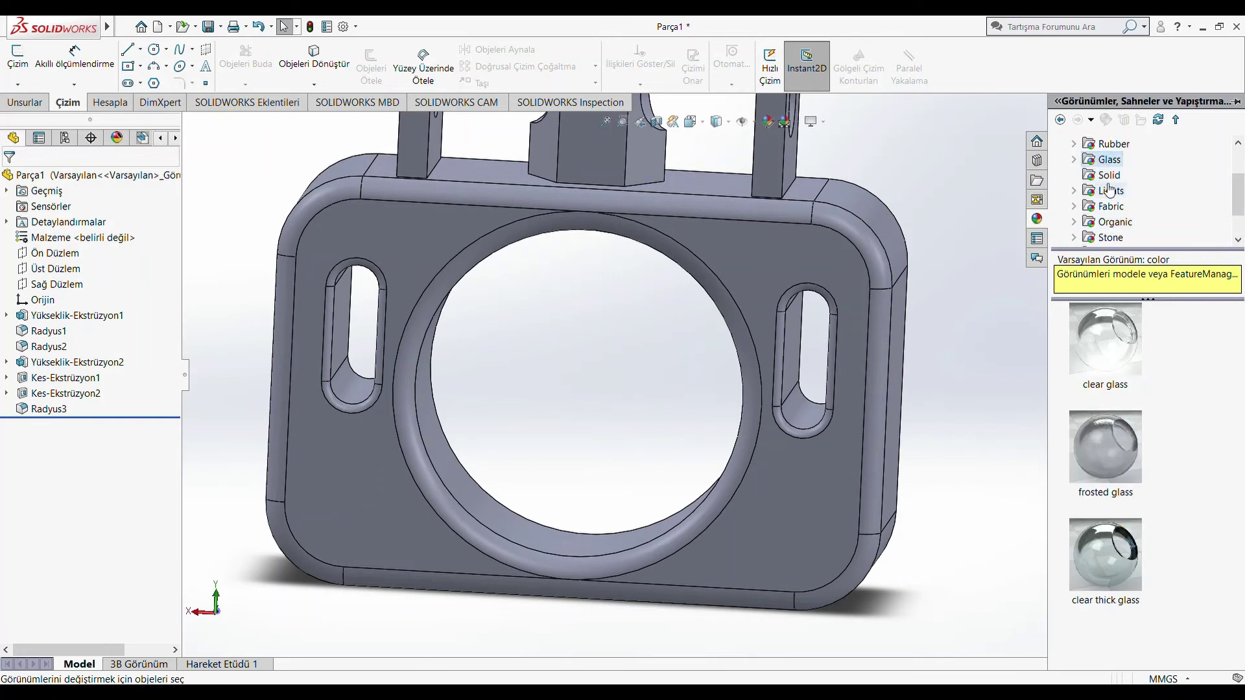
pyautogui.scroll(2, 1110, 189)
pyautogui.click(1111, 160)
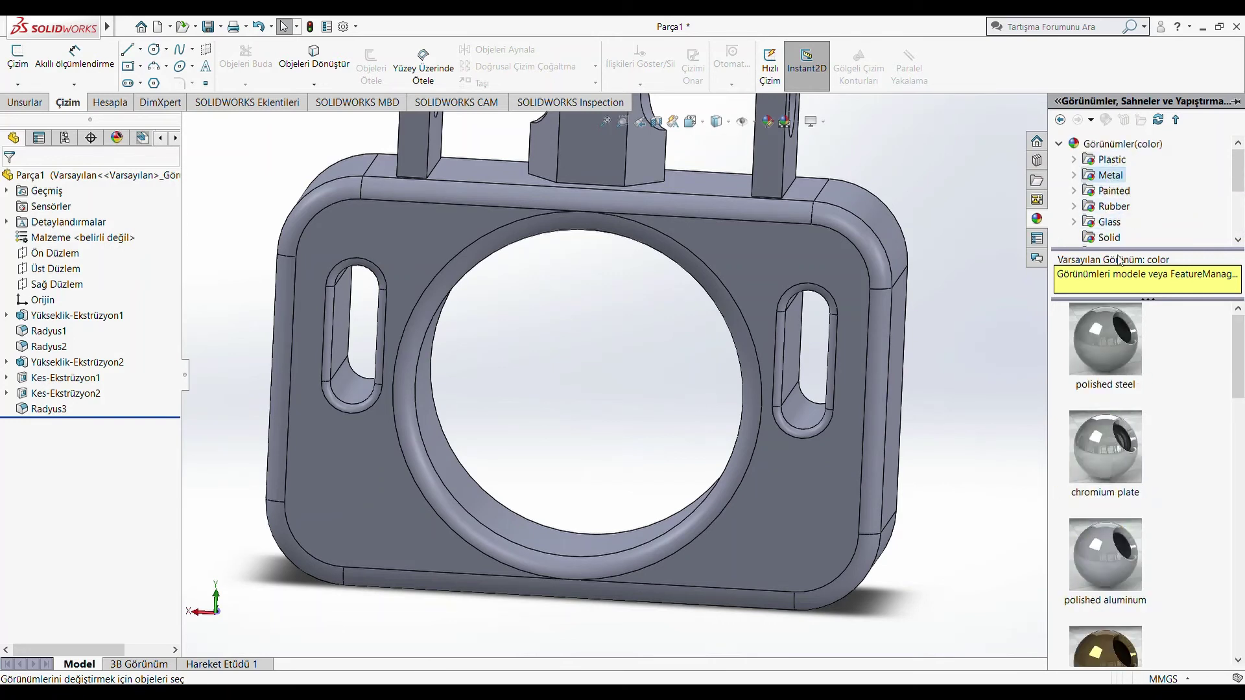
pyautogui.scroll(-3, 1128, 422)
pyautogui.scroll(-3, 1141, 441)
pyautogui.scroll(-3, 1142, 447)
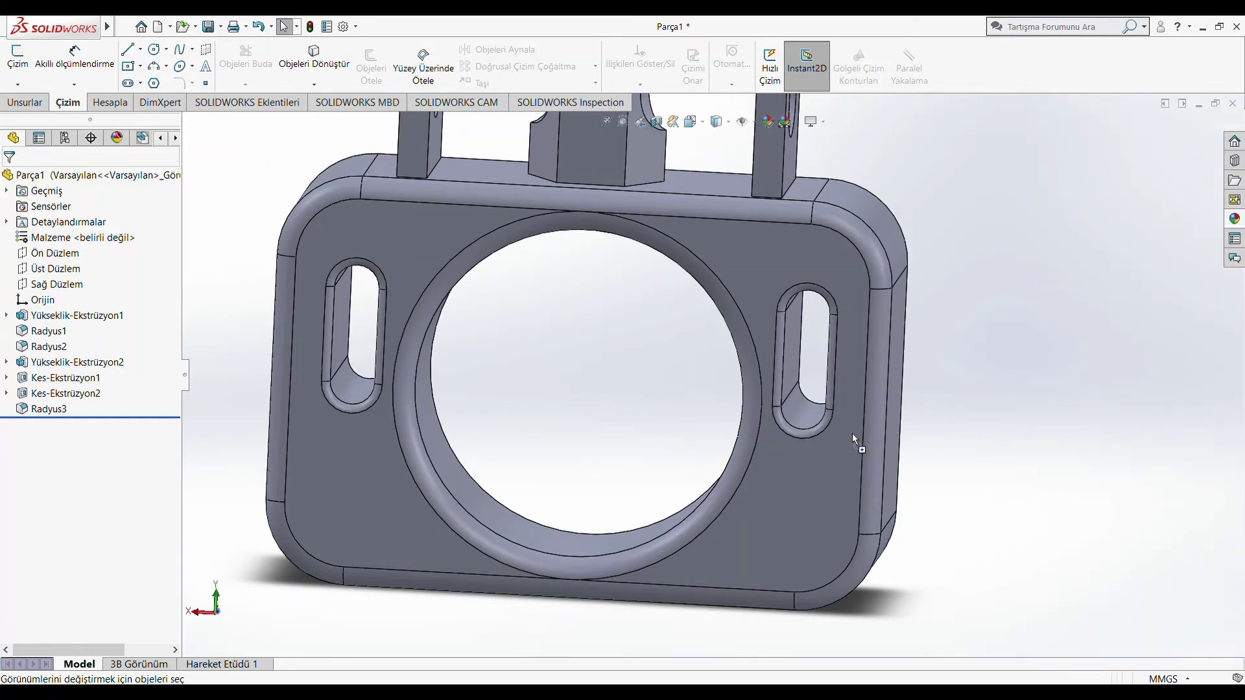
# Apply the shiny galvanized metal finish to the bracket and inspect it from a new angle
pyautogui.moveTo(852, 433); pyautogui.dragTo(803, 242)
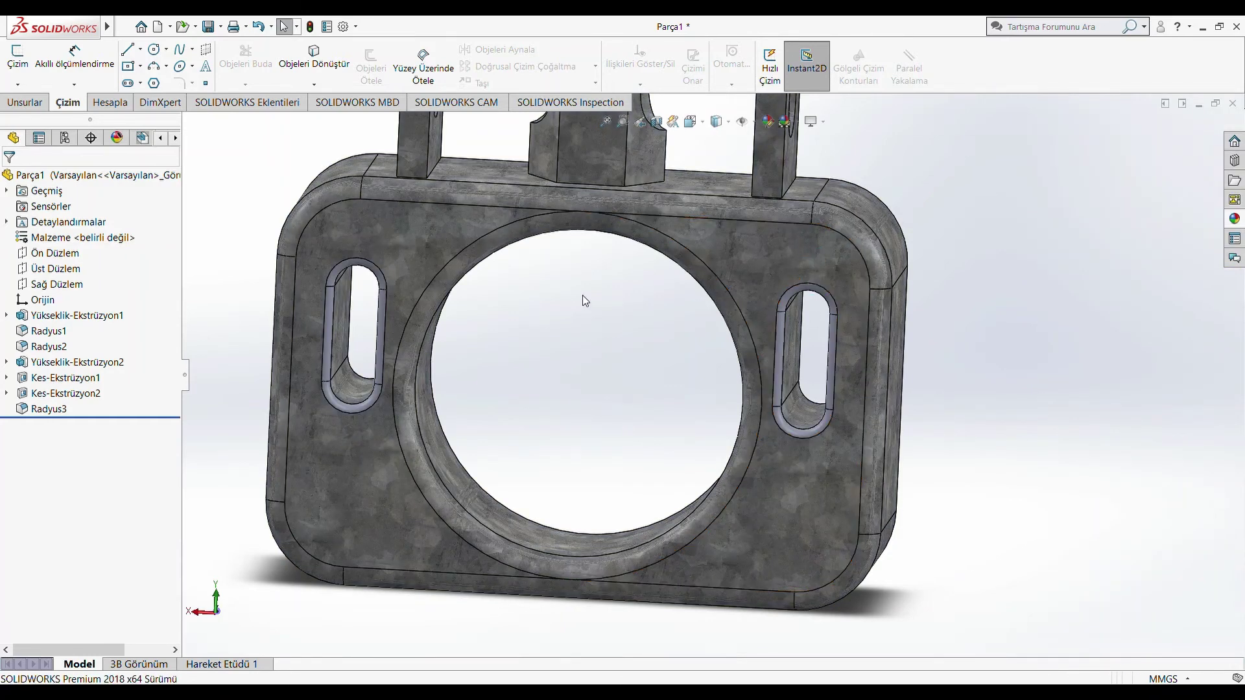
pyautogui.scroll(3, 582, 295)
pyautogui.scroll(2, 669, 318)
pyautogui.scroll(-2, 686, 340)
pyautogui.scroll(-2, 721, 391)
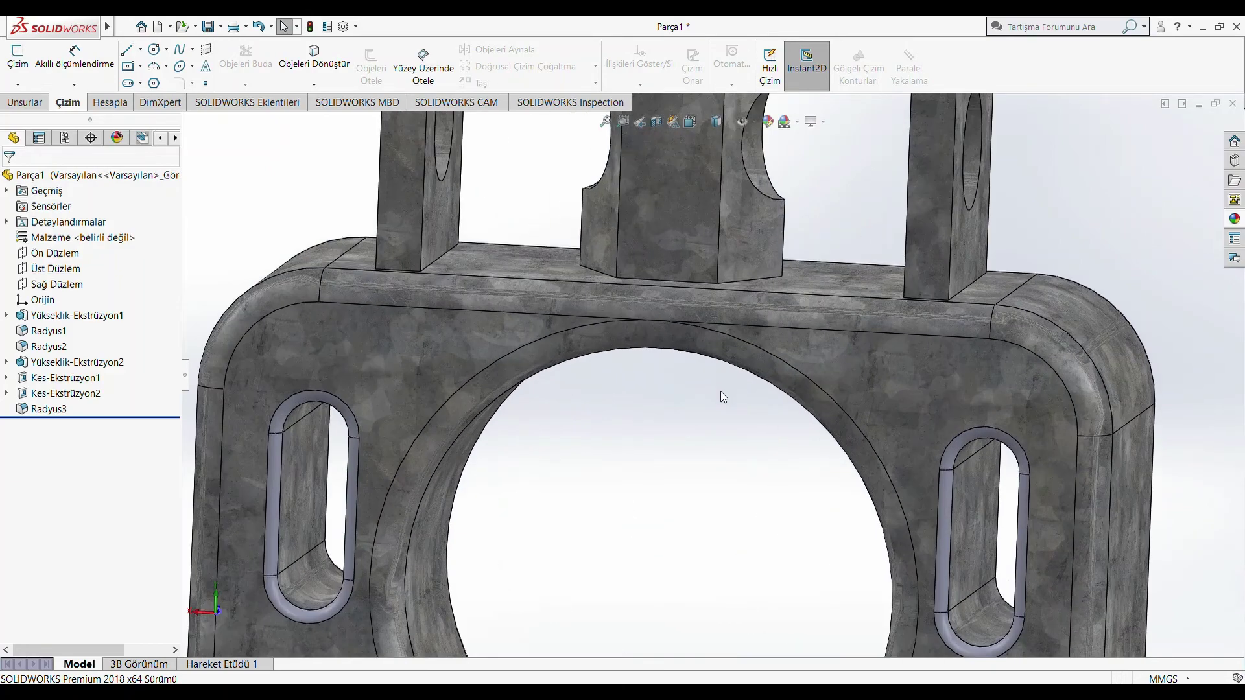
pyautogui.scroll(-2, 743, 418)
pyautogui.scroll(2, 743, 415)
pyautogui.press('f')
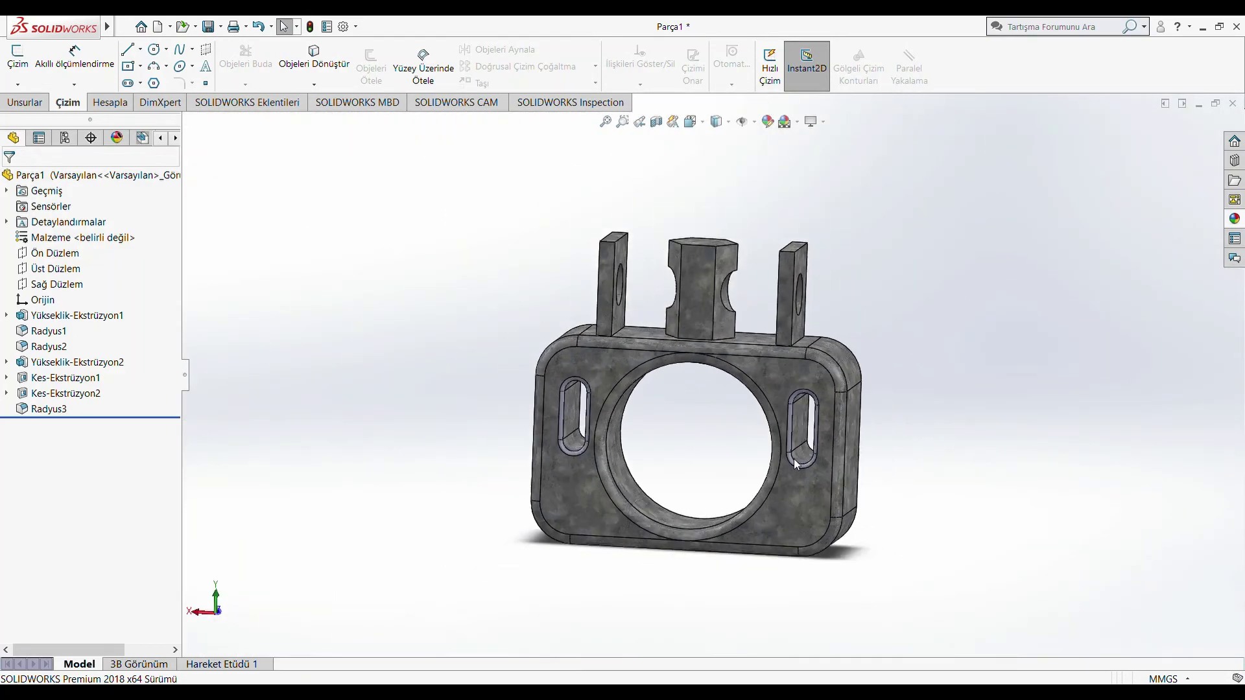
pyautogui.moveTo(794, 458)
pyautogui.mouseDown(button='middle')
pyautogui.moveTo(574, 466)
pyautogui.moveTo(1087, 351)
pyautogui.mouseUp(button='middle')
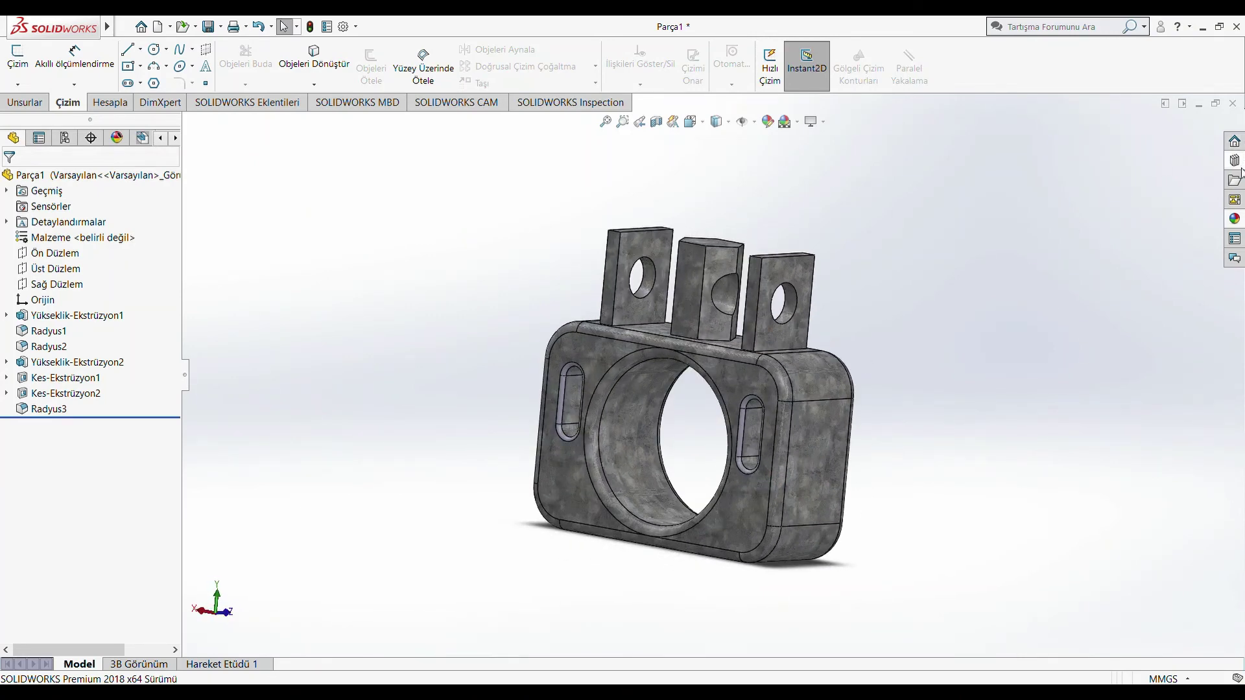
# Show the scene folders (Temel, Stüdyo, Sunum) in the appearance library
pyautogui.click(1232, 221)
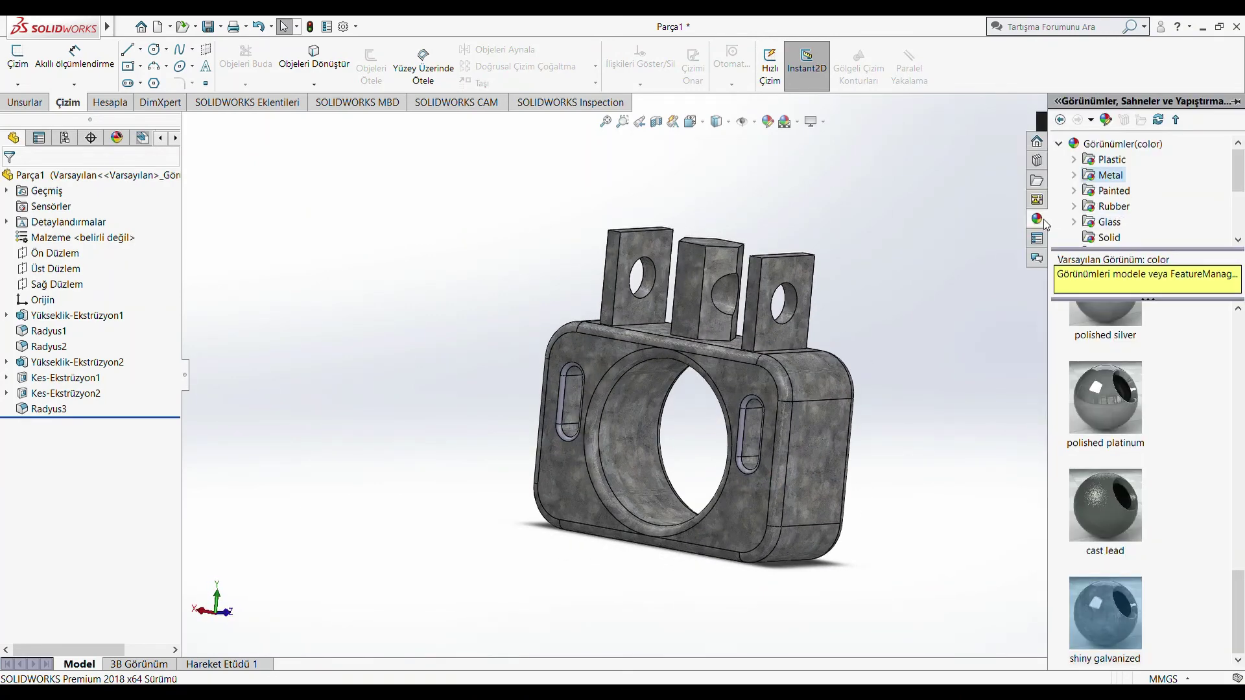
pyautogui.click(1078, 146)
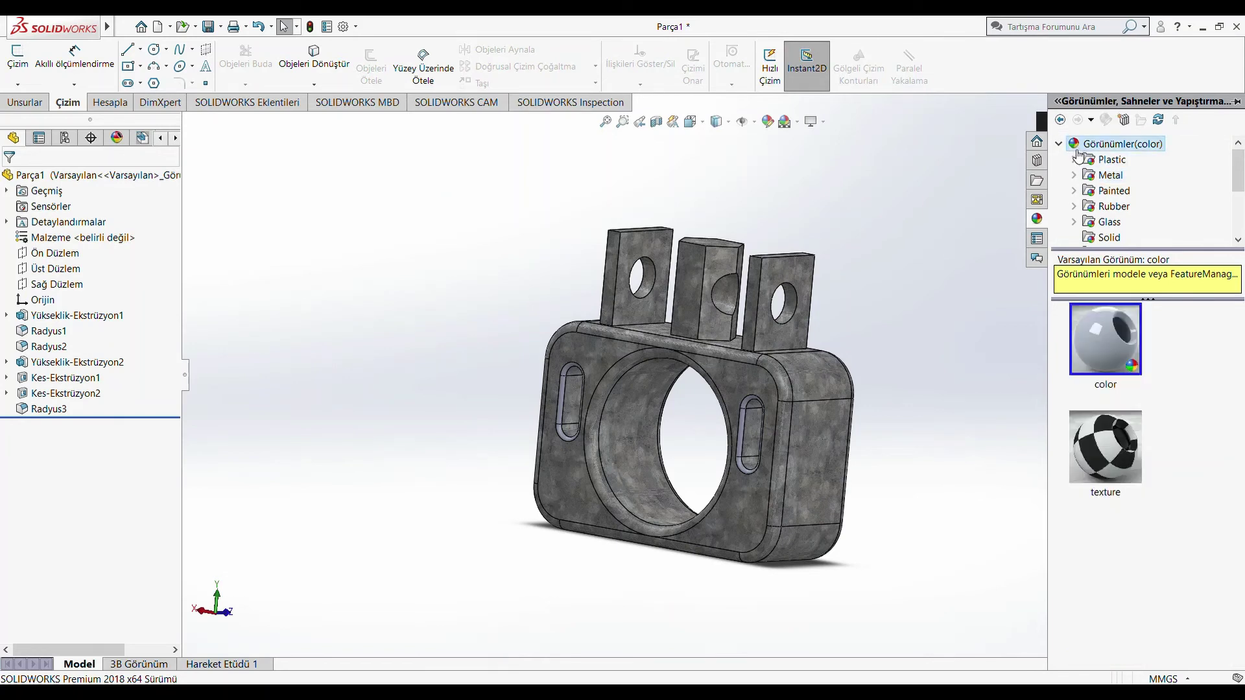
pyautogui.scroll(-3, 1096, 188)
pyautogui.click(1094, 222)
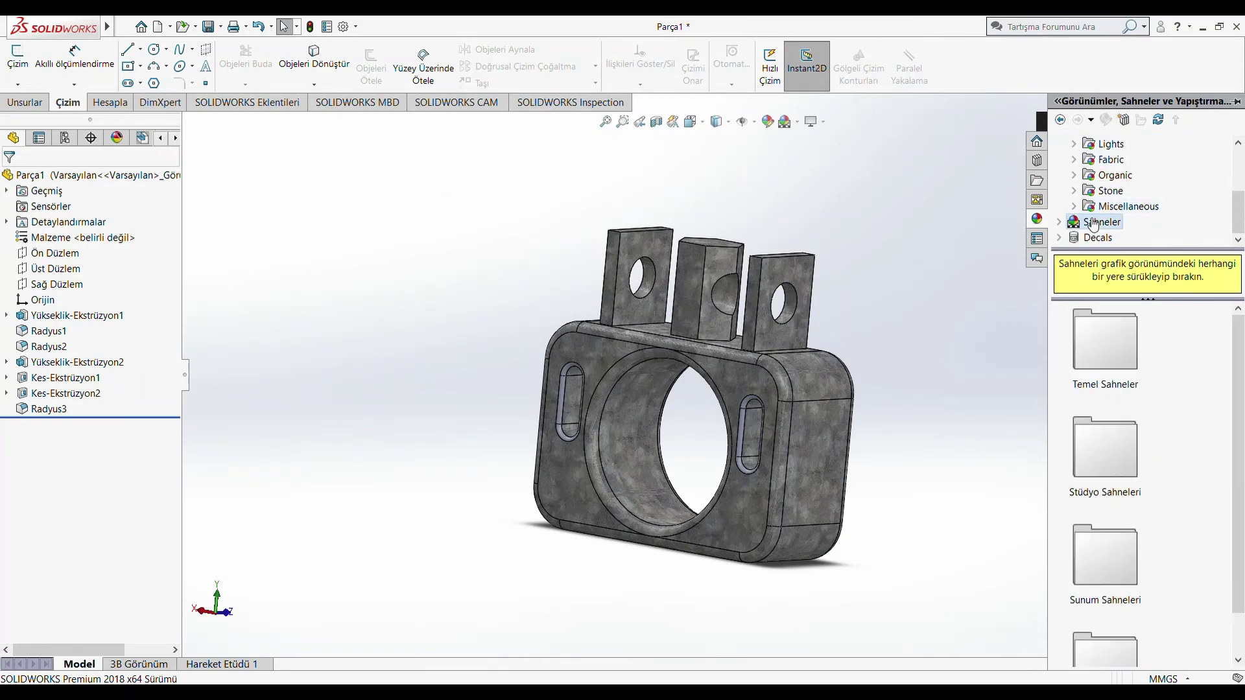
# Apply the Yansıtmalı Siyah Döşeme studio scene and inspect the part in it
pyautogui.doubleClick(1104, 458)
pyautogui.moveTo(1106, 337); pyautogui.dragTo(920, 293)
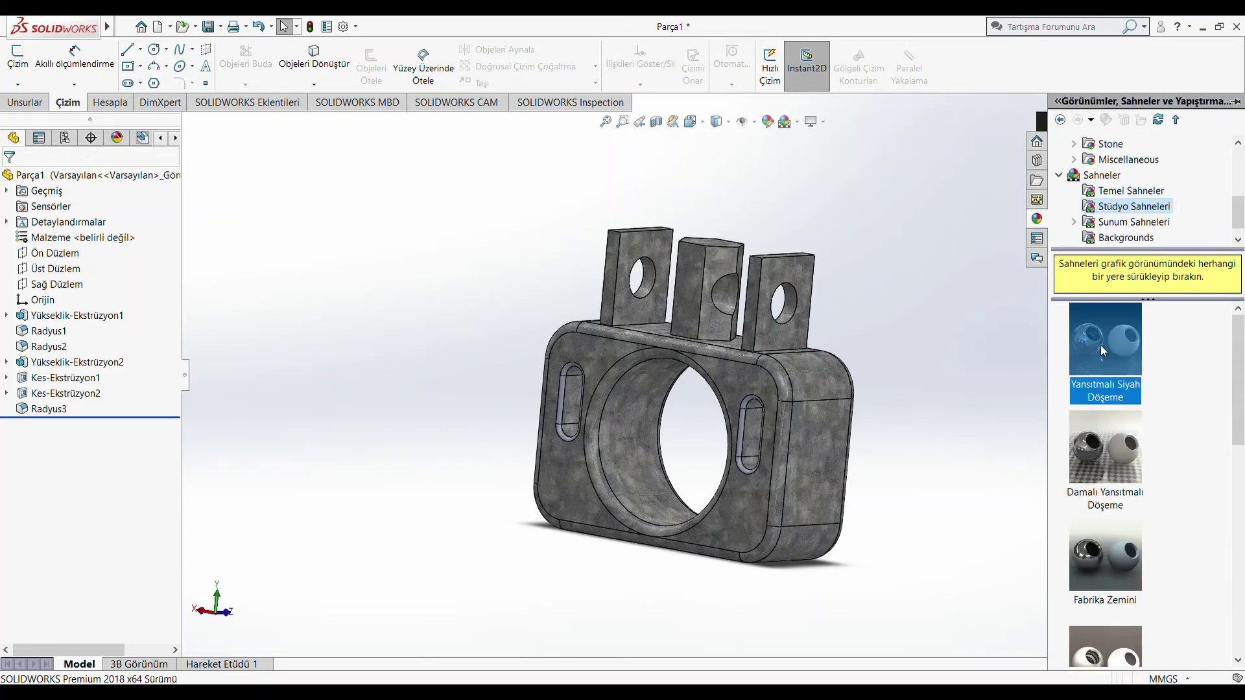
pyautogui.click(830, 415)
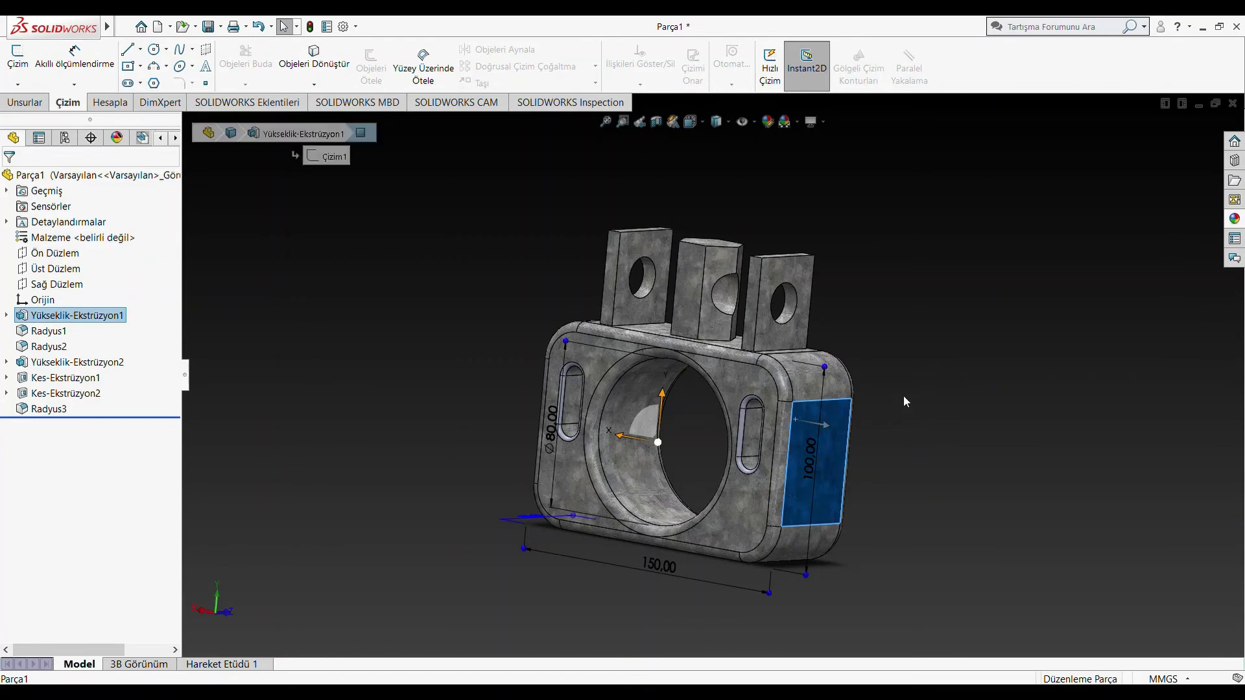
pyautogui.click(928, 408)
pyautogui.moveTo(948, 411)
pyautogui.mouseDown(button='middle')
pyautogui.moveTo(992, 406)
pyautogui.moveTo(1084, 430)
pyautogui.moveTo(979, 478)
pyautogui.moveTo(858, 497)
pyautogui.moveTo(898, 489)
pyautogui.moveTo(906, 467)
pyautogui.moveTo(885, 338)
pyautogui.moveTo(973, 430)
pyautogui.mouseUp(button='middle')
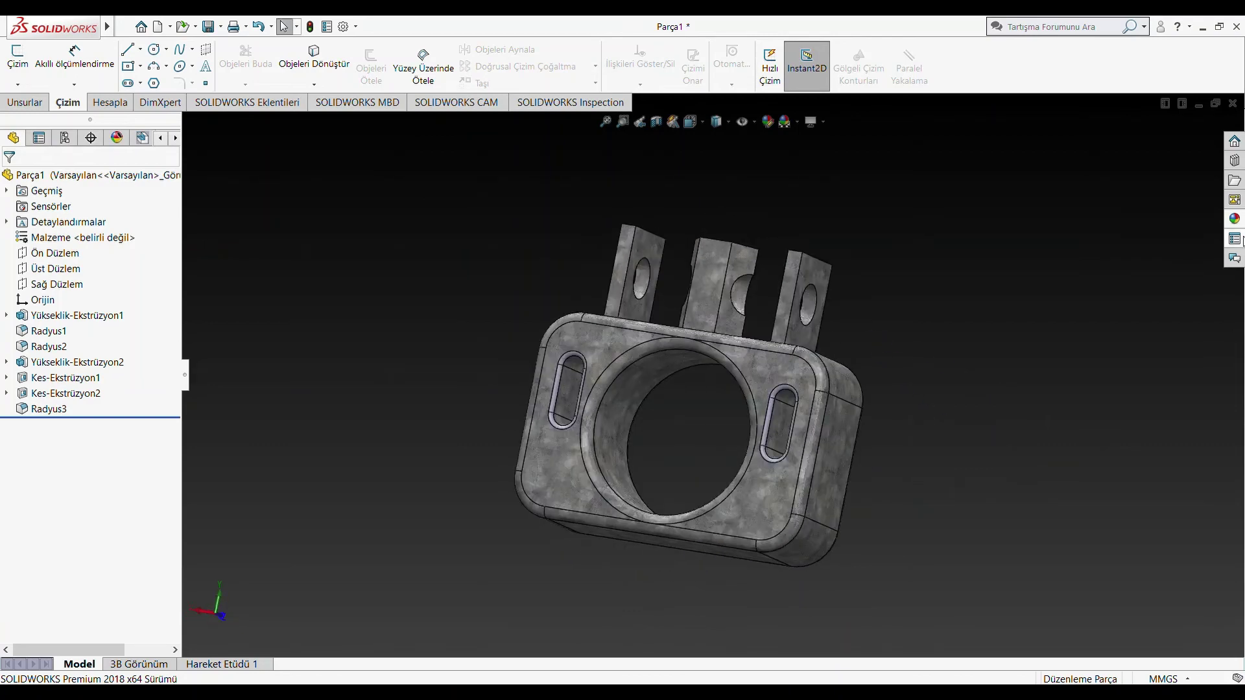
# Switch to a light grey studio scene and orbit to expose the narrow side face
pyautogui.click(1234, 219)
pyautogui.moveTo(1106, 448); pyautogui.dragTo(950, 363)
pyautogui.moveTo(926, 353)
pyautogui.mouseDown(button='middle')
pyautogui.moveTo(907, 448)
pyautogui.moveTo(856, 478)
pyautogui.moveTo(884, 517)
pyautogui.moveTo(876, 498)
pyautogui.moveTo(1017, 461)
pyautogui.moveTo(825, 592)
pyautogui.mouseUp(button='middle')
pyautogui.moveTo(851, 296)
pyautogui.mouseDown(button='middle')
pyautogui.moveTo(870, 528)
pyautogui.moveTo(984, 472)
pyautogui.moveTo(903, 452)
pyautogui.mouseUp(button='middle')
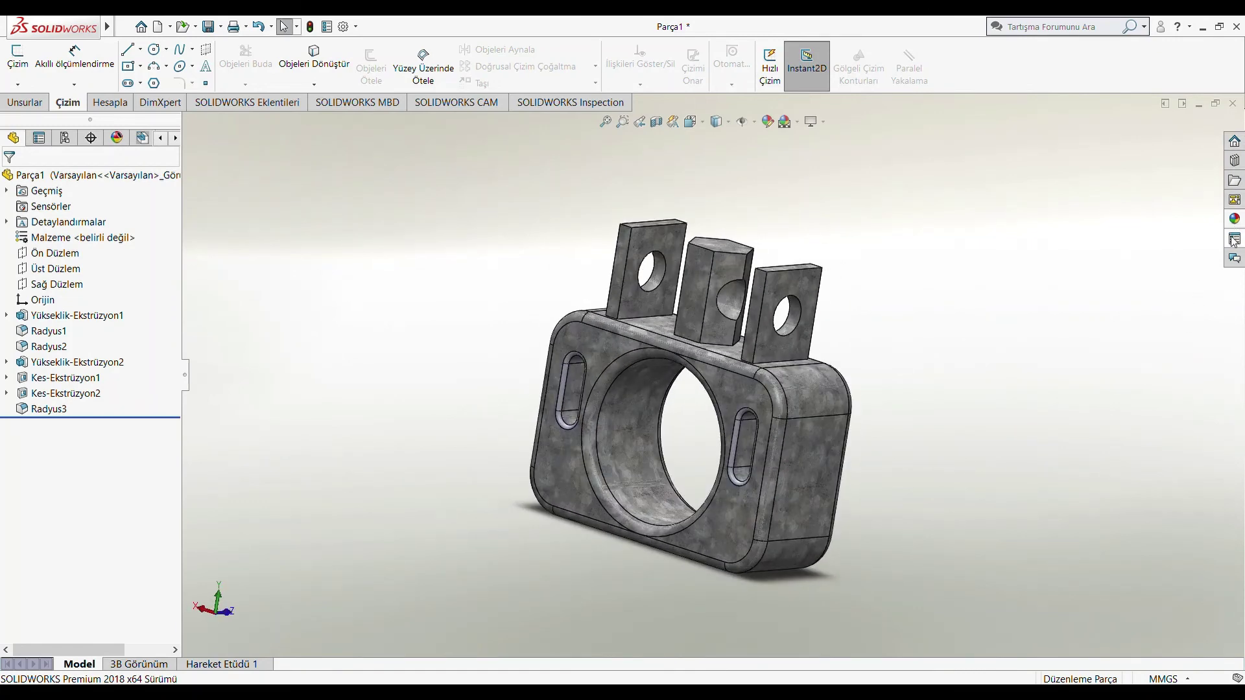
pyautogui.scroll(3, 817, 437)
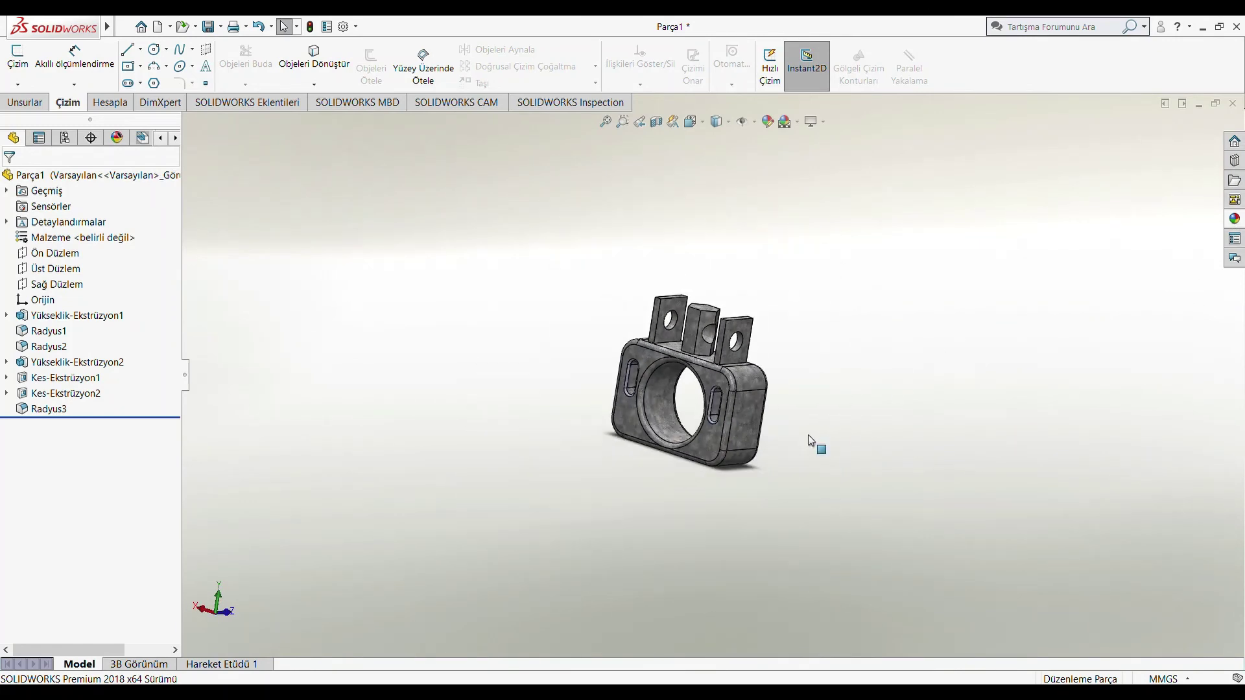
pyautogui.scroll(-3, 746, 410)
pyautogui.scroll(-2, 746, 410)
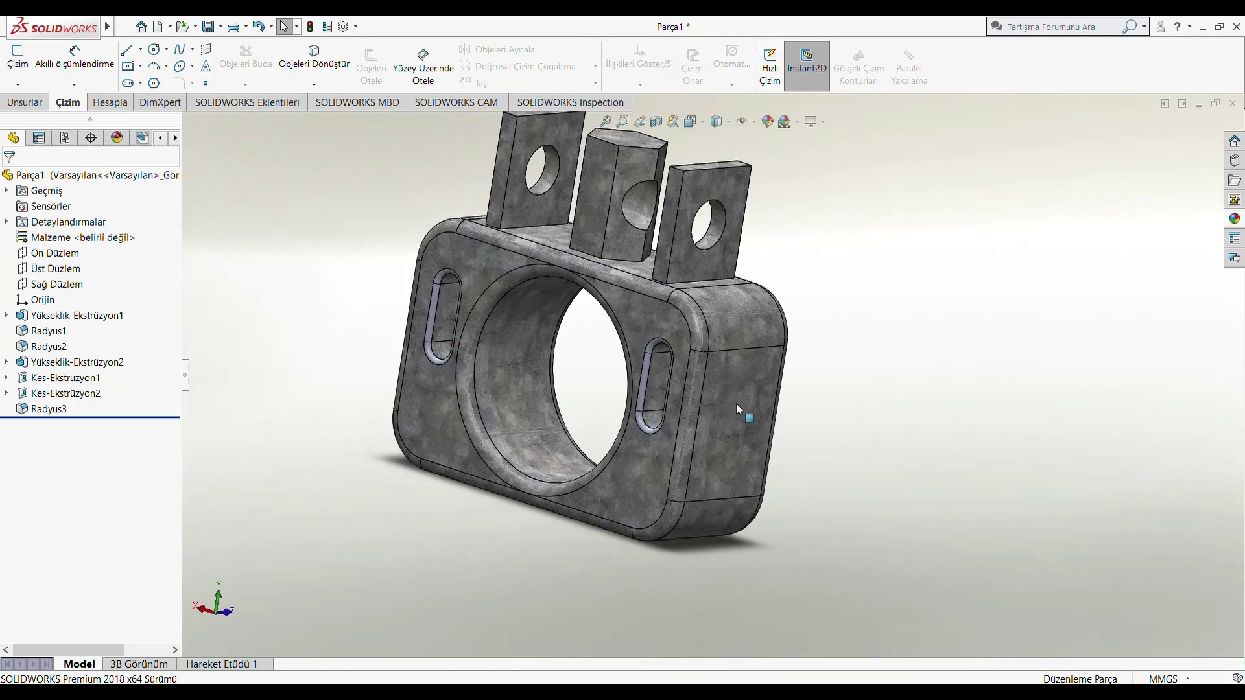
pyautogui.moveTo(720, 405); pyautogui.dragTo(732, 392, button='middle')
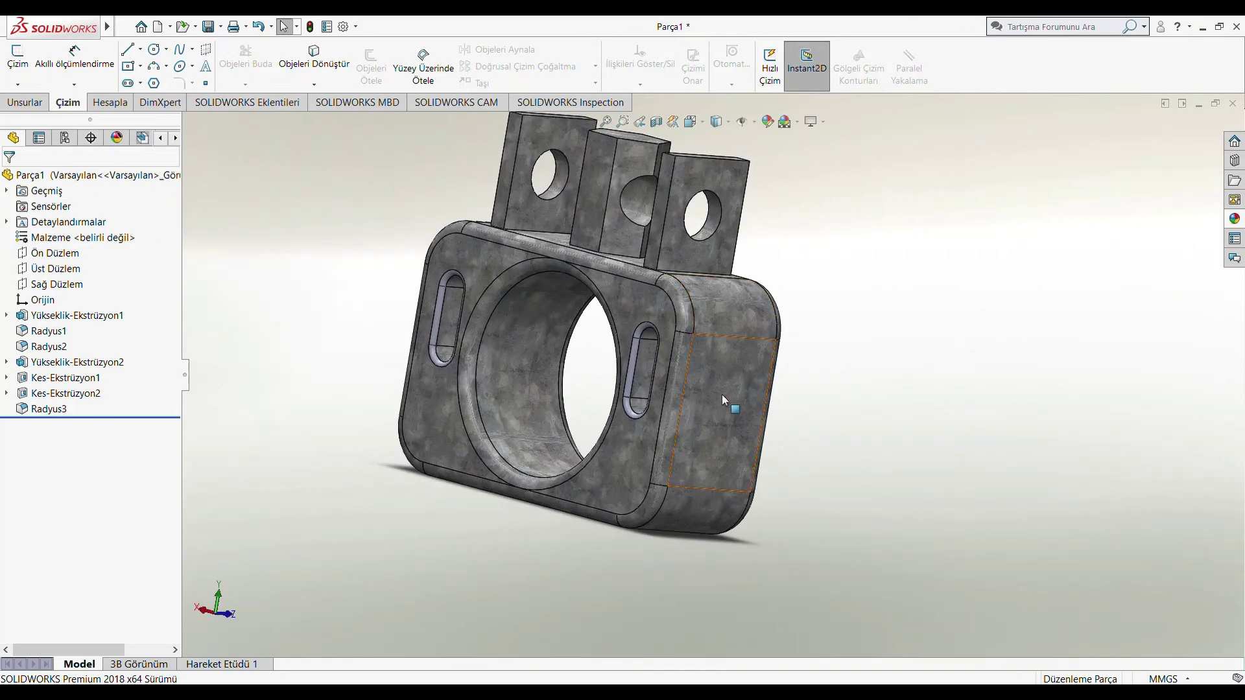
# Select the narrow side face, view it Normal To (Ctrl+8), and launch Hole Wizard
pyautogui.click(746, 400)
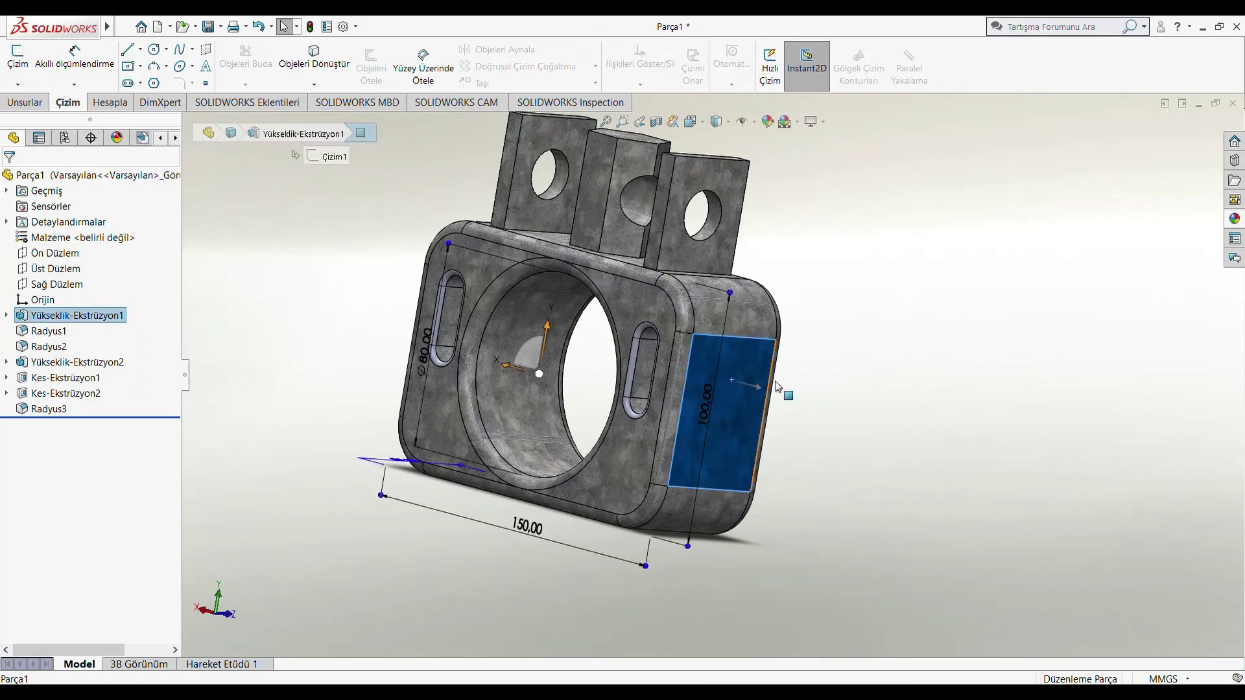
pyautogui.hotkey('ctrl', '8')
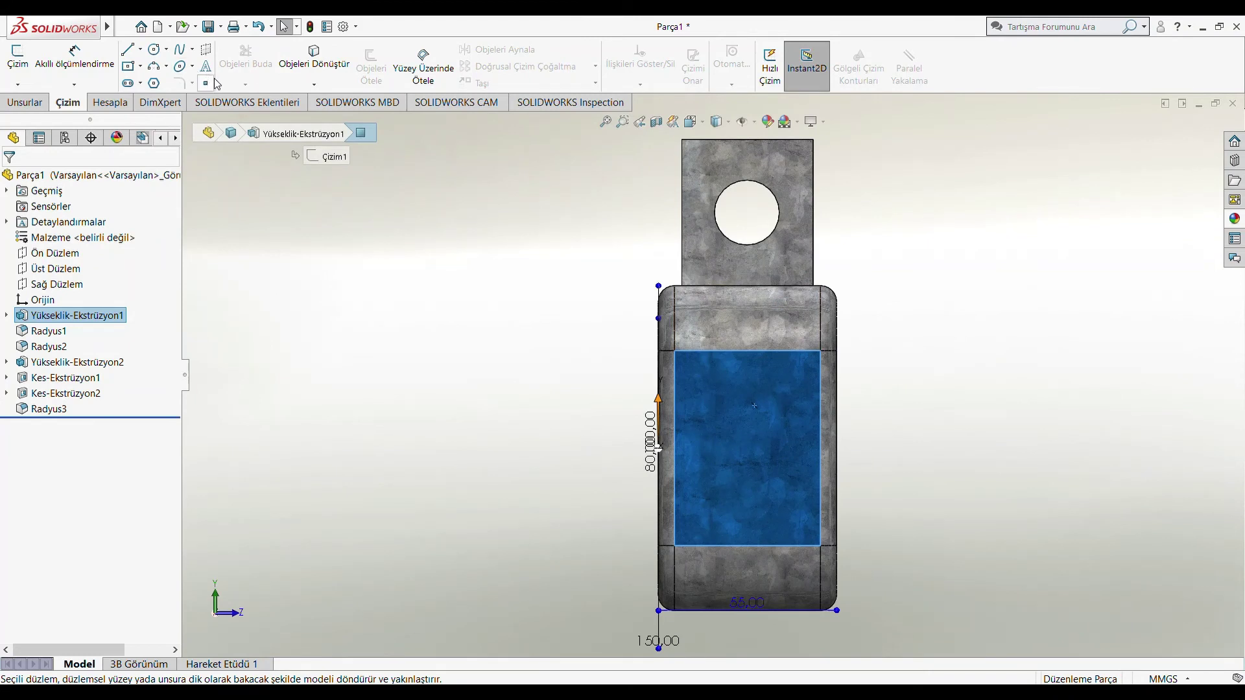
pyautogui.click(23, 104)
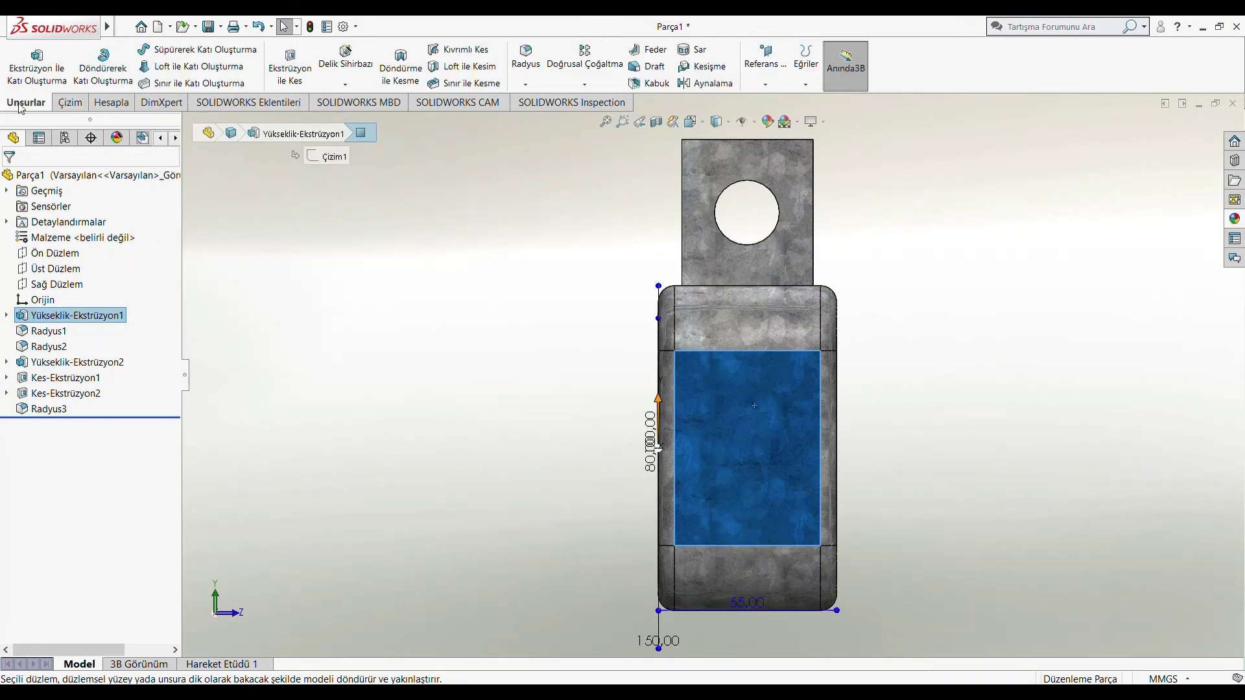
pyautogui.click(350, 62)
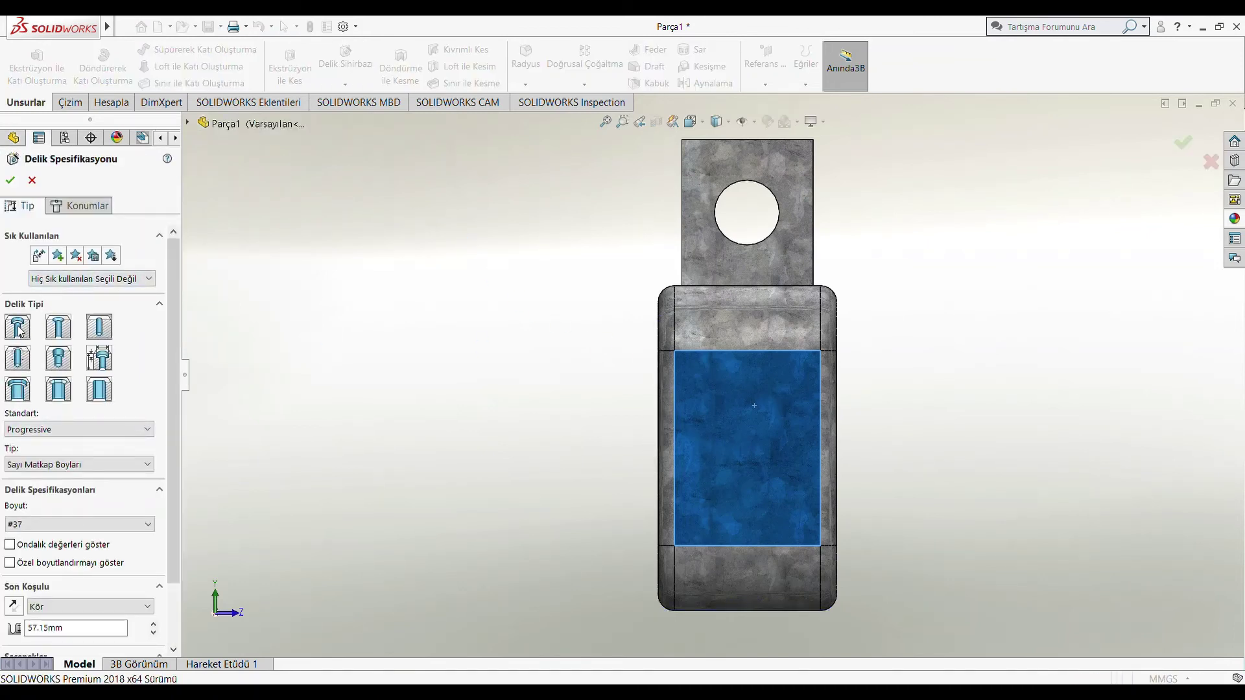
# Compare hole types and choose an M4 counterbore hole in HASCO Metrik
pyautogui.click(18, 328)
pyautogui.click(58, 327)
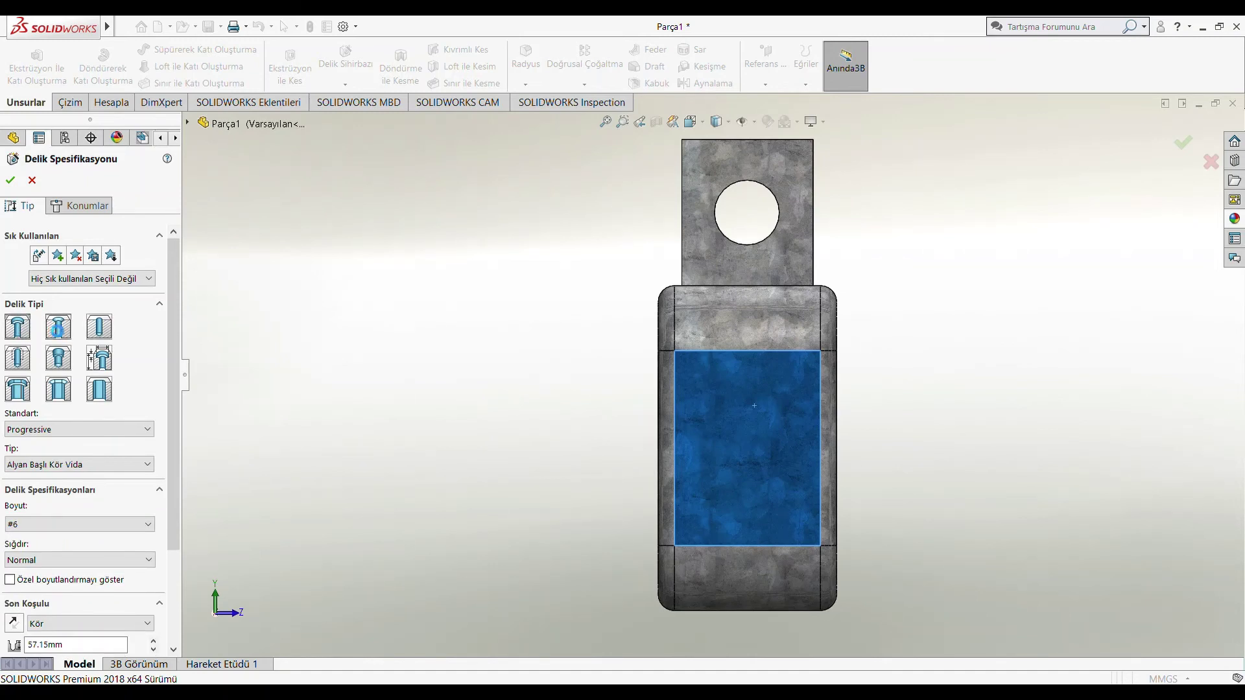
pyautogui.click(98, 329)
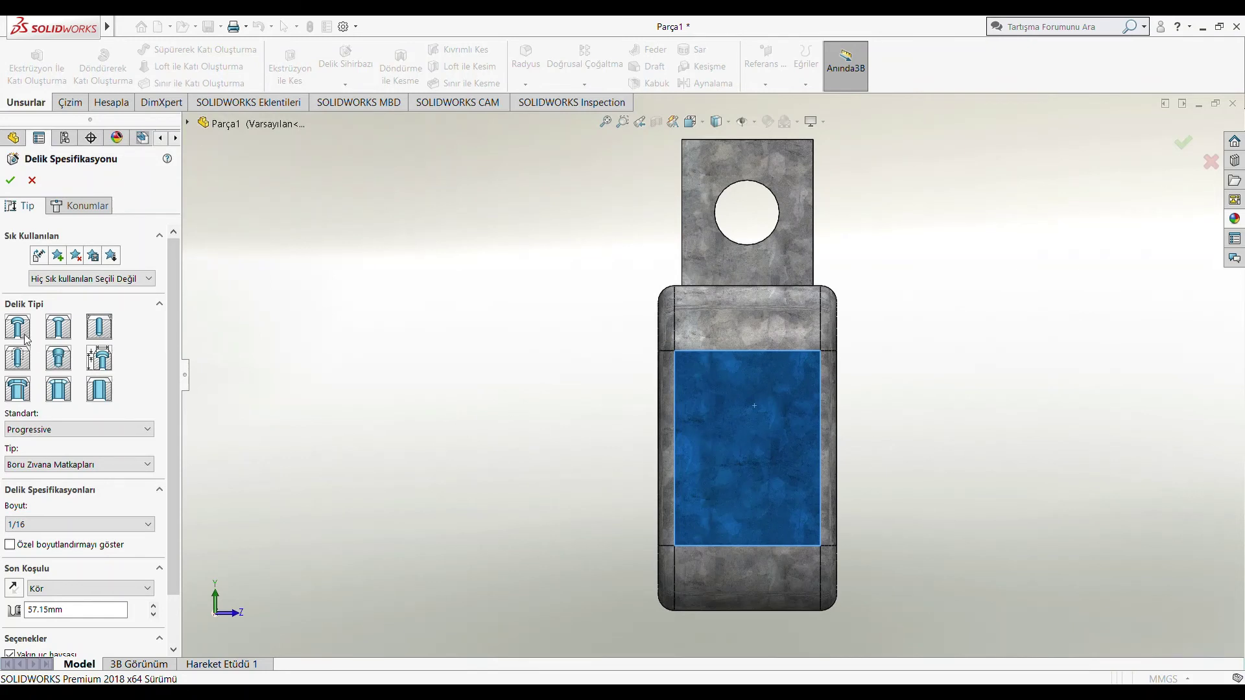
pyautogui.scroll(-2, 82, 387)
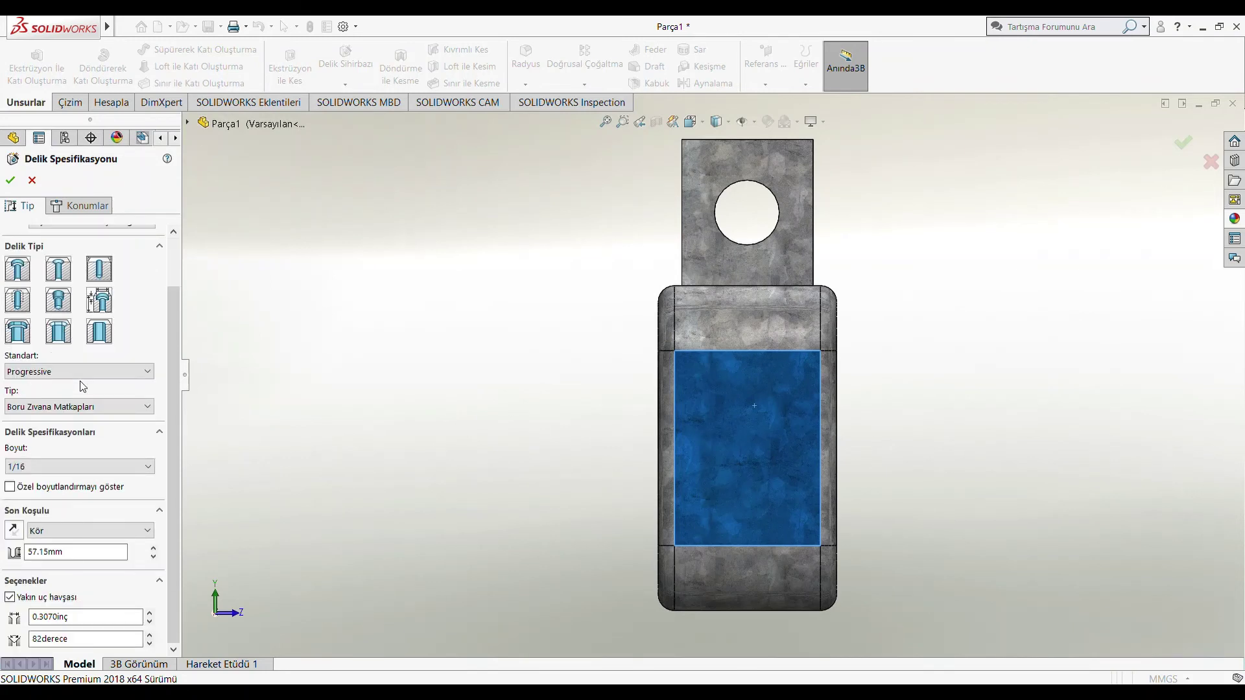
pyautogui.scroll(8, 84, 373)
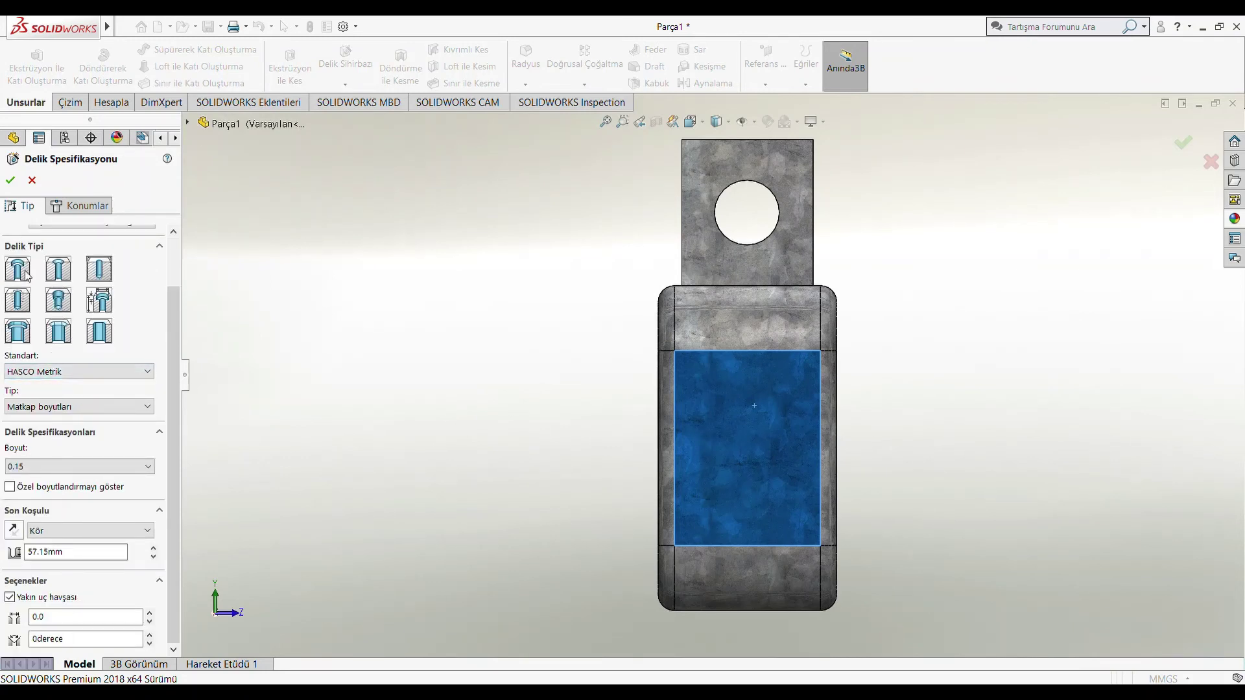
pyautogui.click(60, 272)
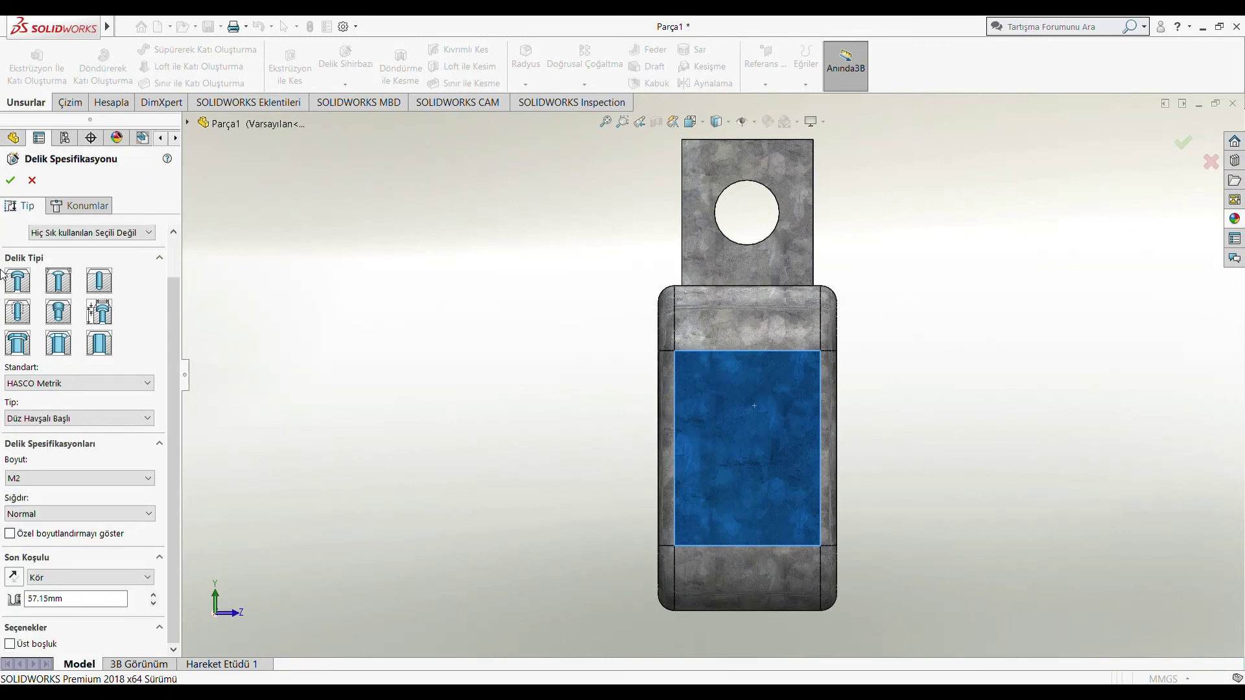
pyautogui.click(14, 286)
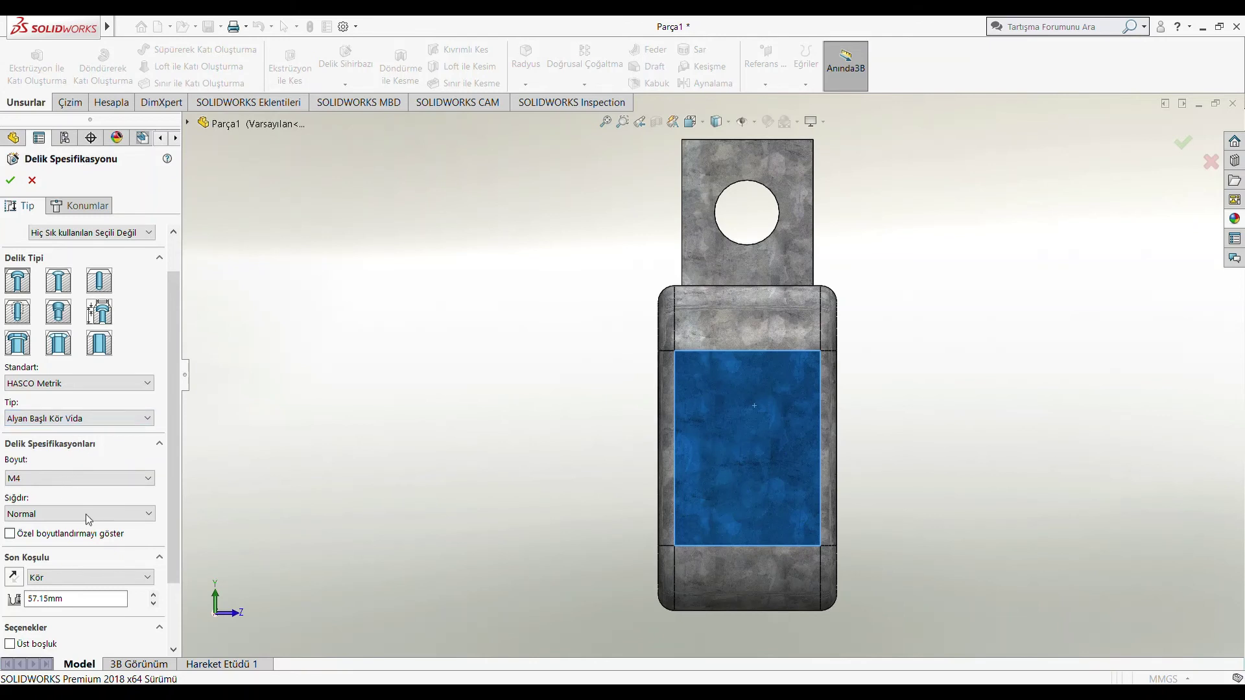
# Change the blind depth from 57.15 mm to 25 mm and confirm the hole
pyautogui.scroll(-2, 73, 593)
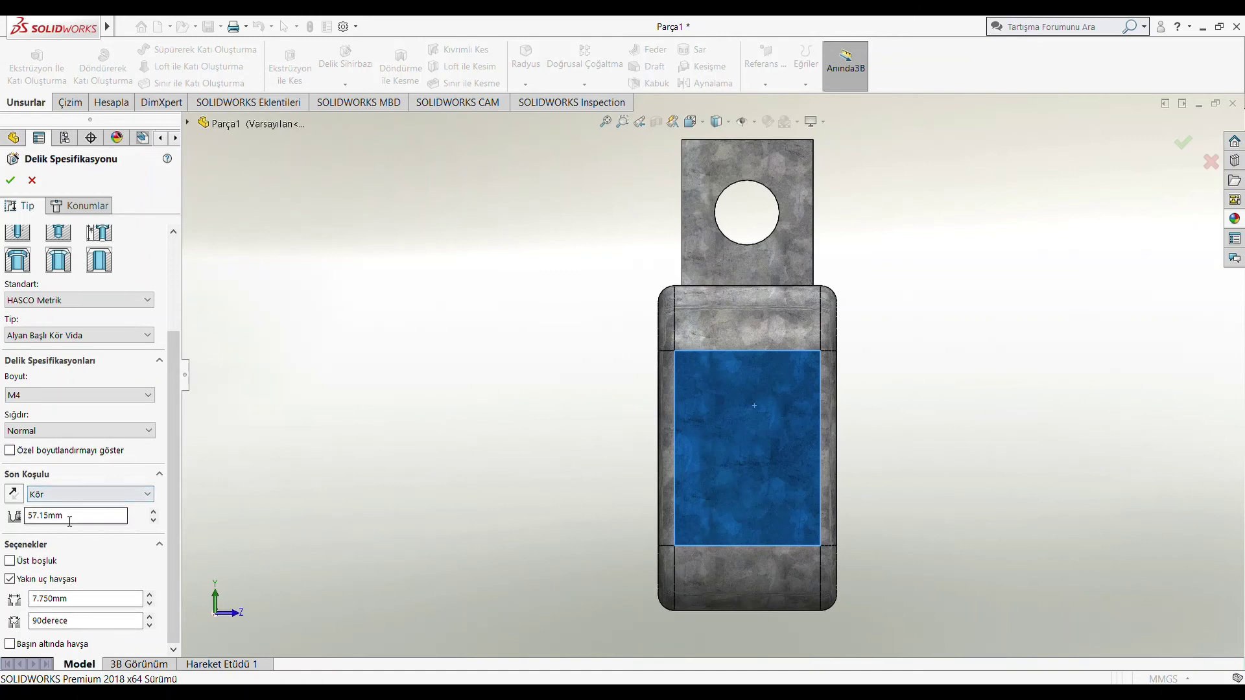
pyautogui.doubleClick(75, 523)
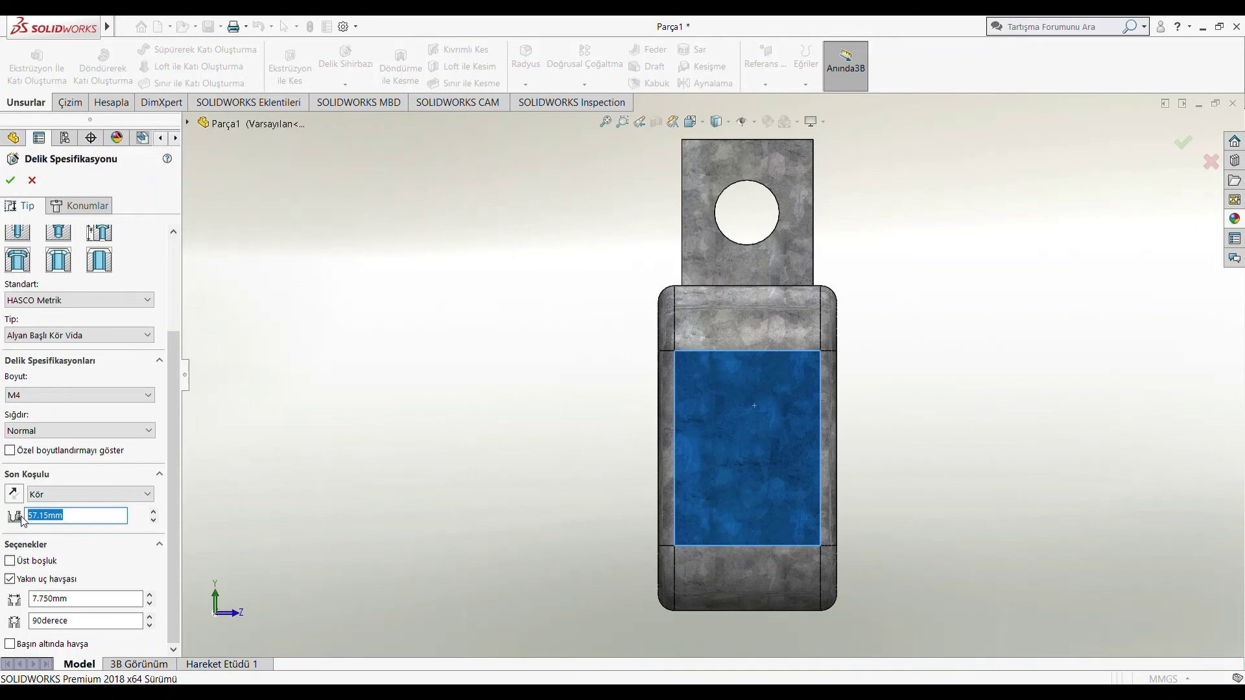
pyautogui.press('BackSpace')
pyautogui.press('Return')
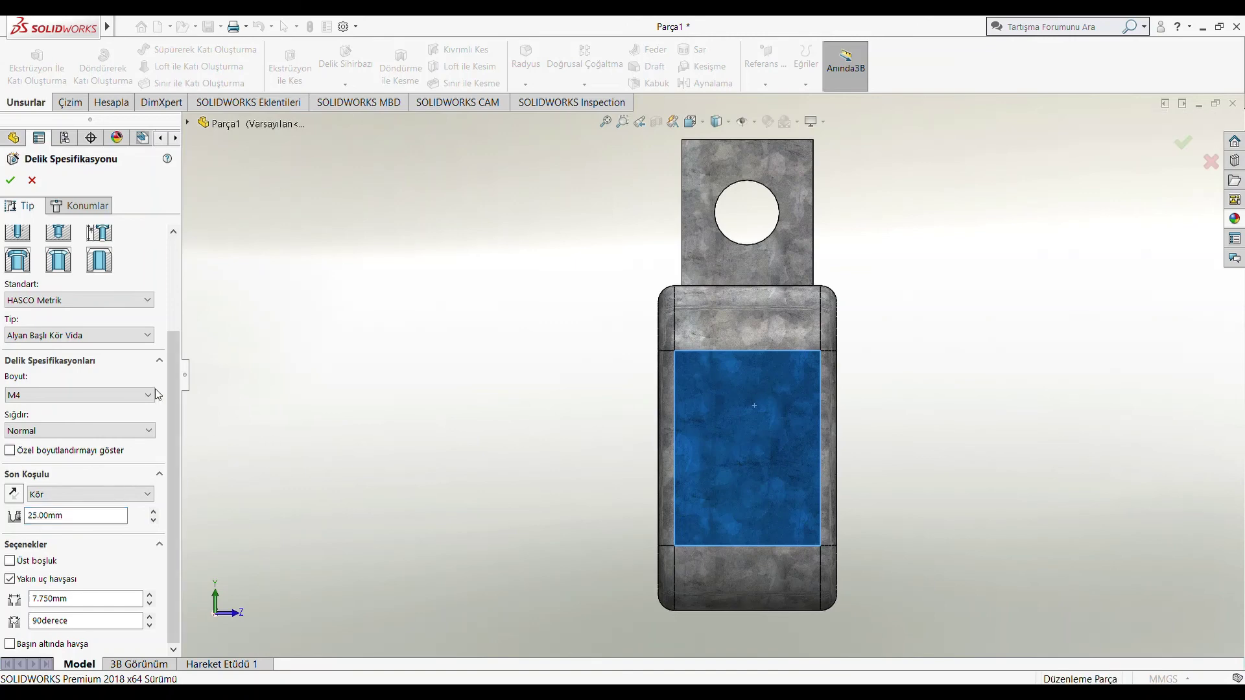
pyautogui.click(10, 181)
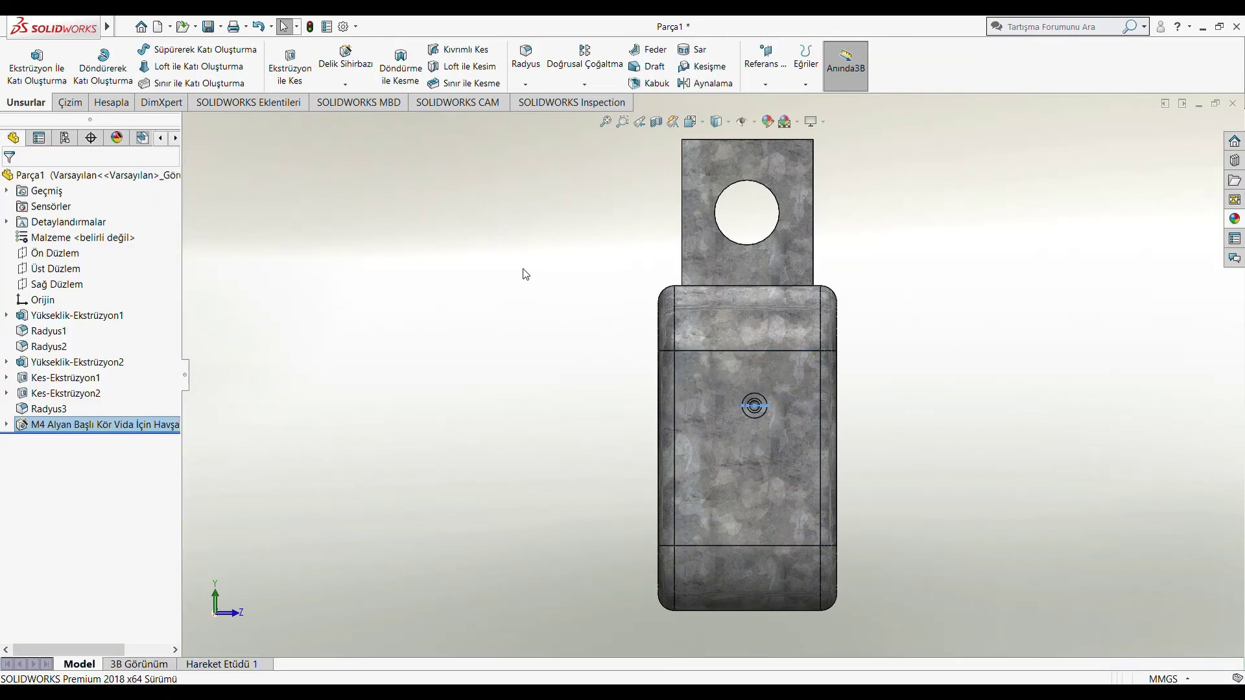
# Zoom and orbit to inspect the new counterbored hole in 3D
pyautogui.scroll(-3, 758, 414)
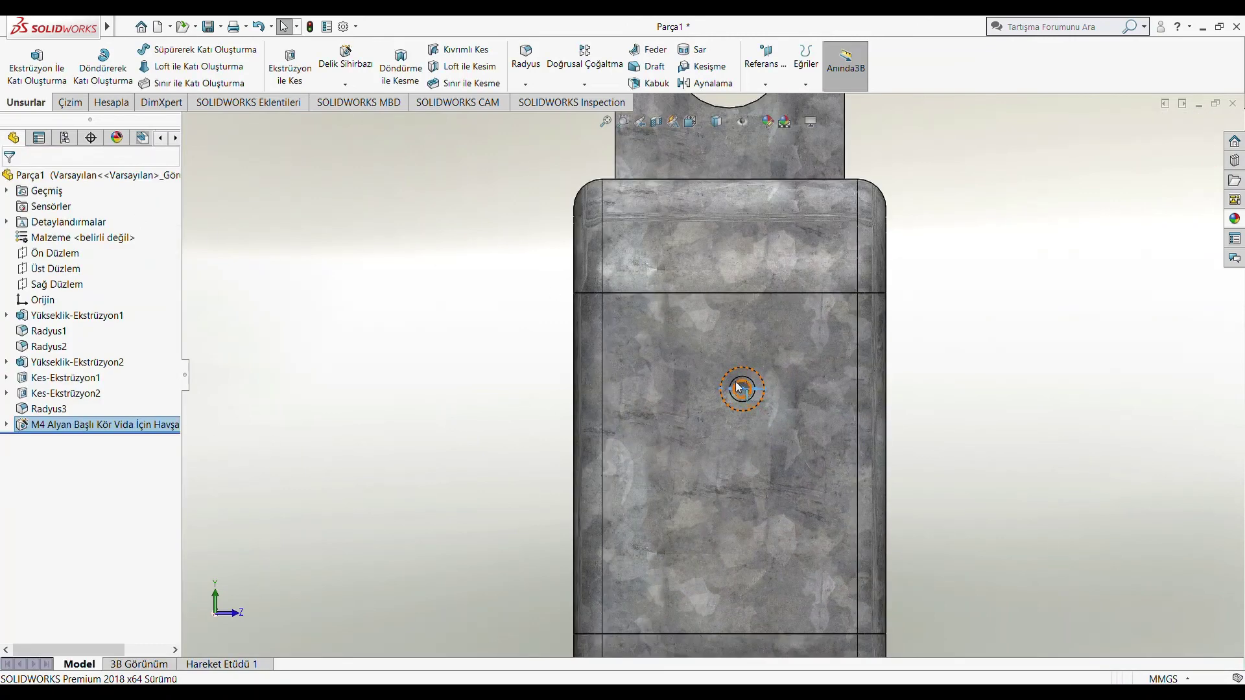
pyautogui.scroll(-5, 746, 402)
pyautogui.scroll(3, 746, 405)
pyautogui.scroll(2, 744, 409)
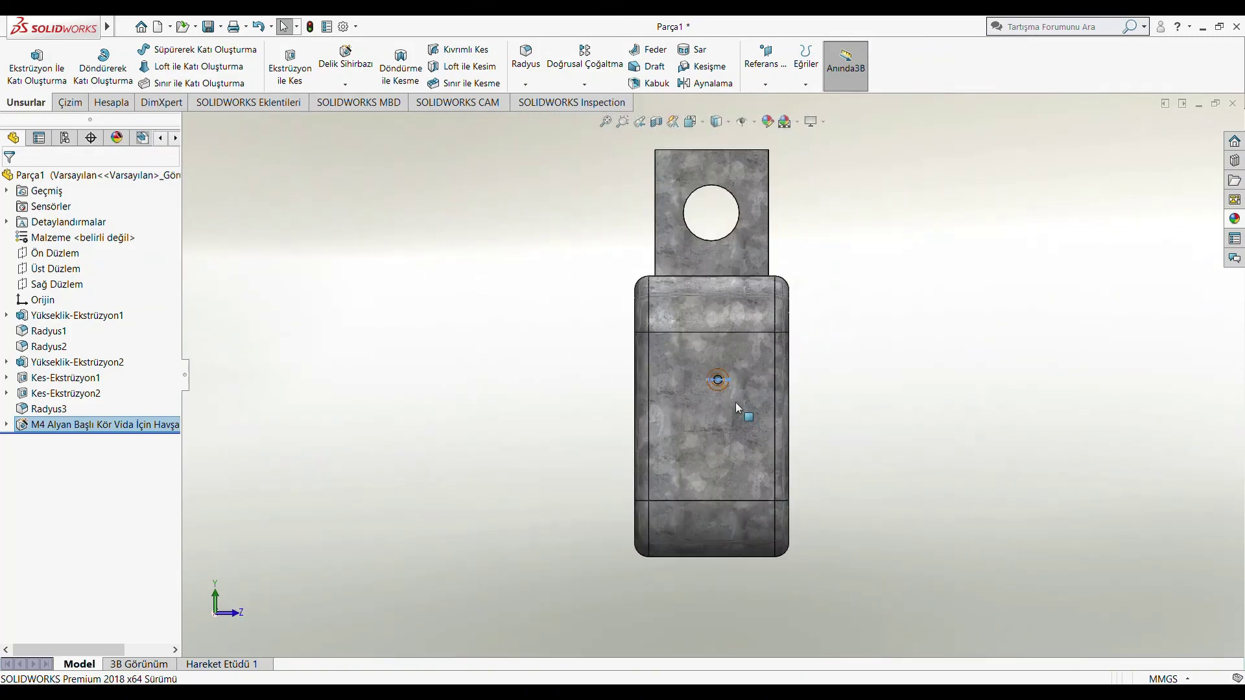
pyautogui.moveTo(738, 394)
pyautogui.mouseDown(button='middle')
pyautogui.moveTo(916, 415)
pyautogui.moveTo(798, 406)
pyautogui.mouseUp(button='middle')
# View the hole's face straight on, then remove the hole feature for rework
pyautogui.scroll(-3, 834, 412)
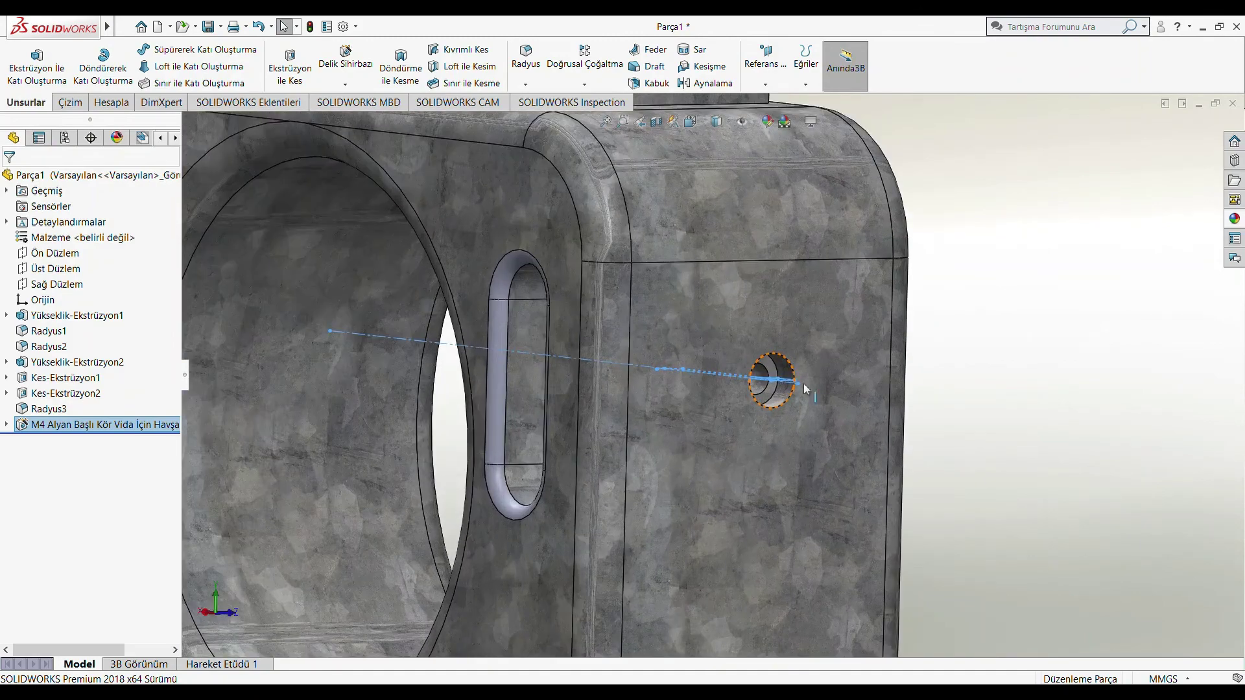
pyautogui.scroll(-2, 803, 384)
pyautogui.scroll(2, 791, 403)
pyautogui.scroll(1, 936, 403)
pyautogui.hotkey('ctrl', '3')
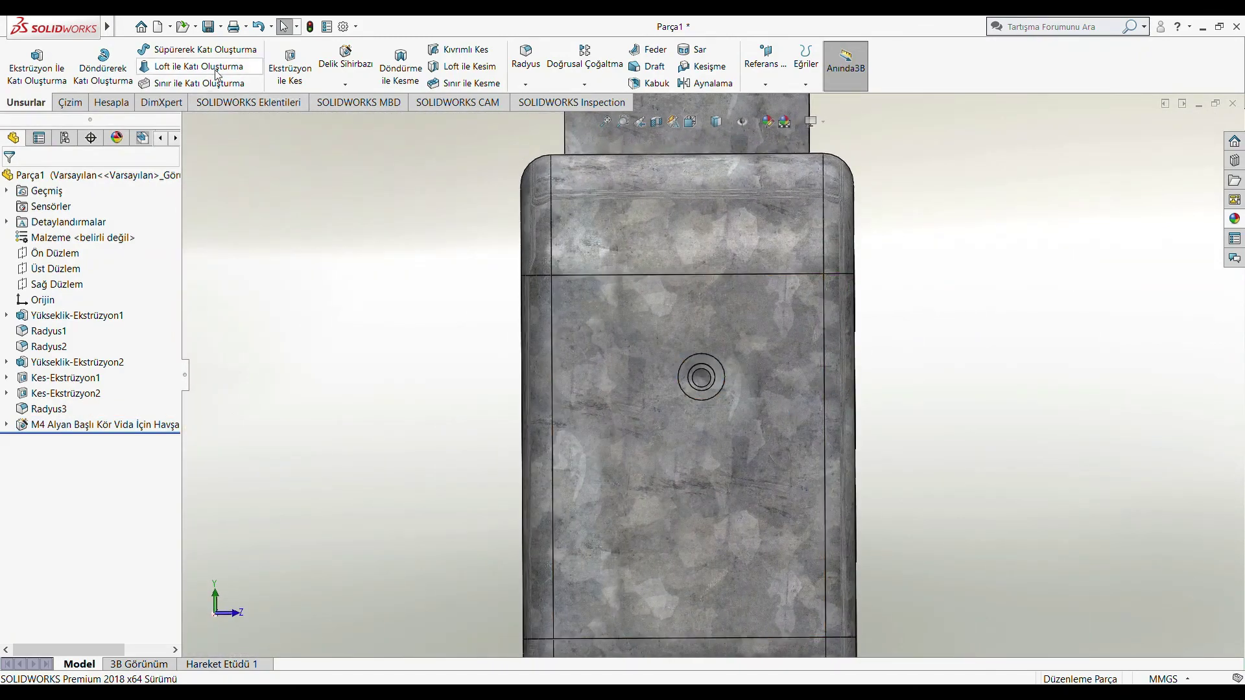
pyautogui.click(258, 27)
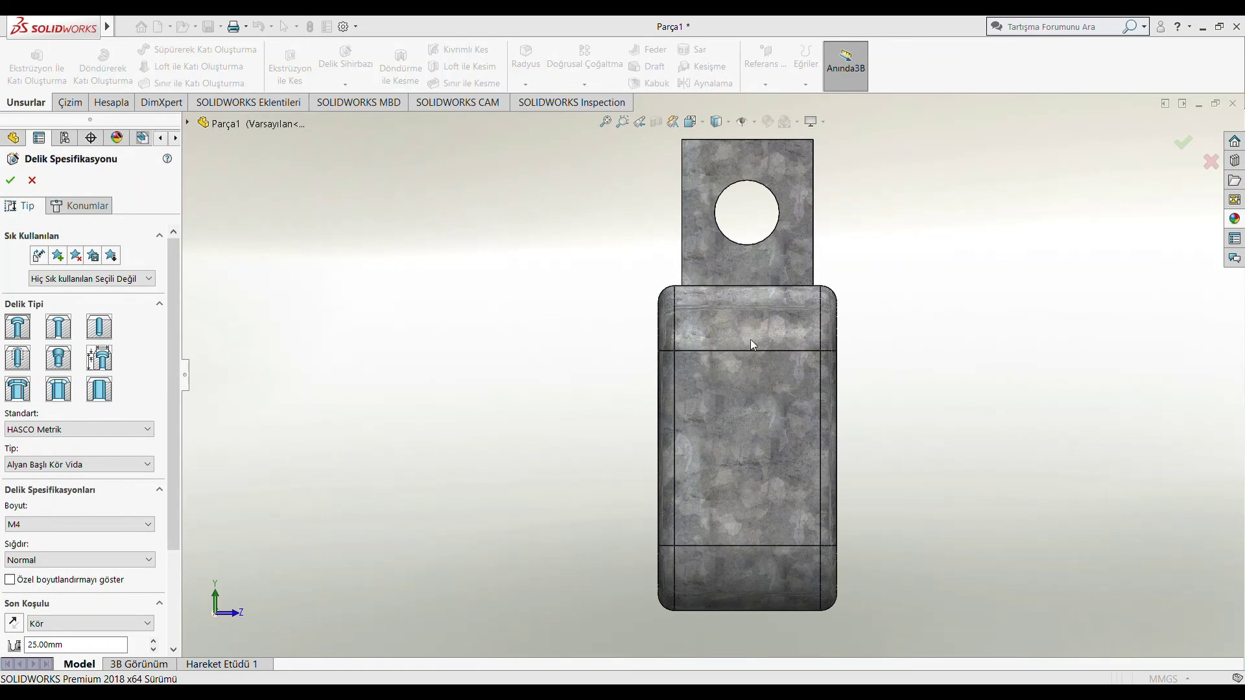
# On the Positions (Konumlar) tab, place the hole point at the side face centre and confirm
pyautogui.click(723, 415)
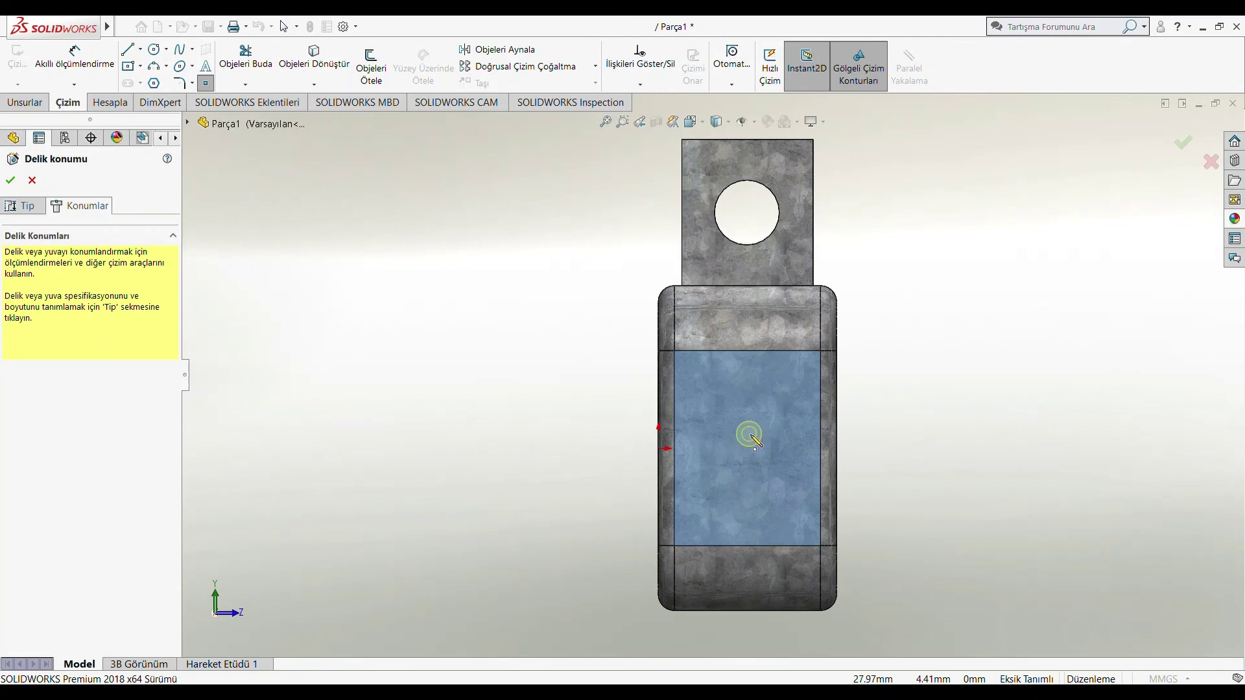
pyautogui.click(745, 334)
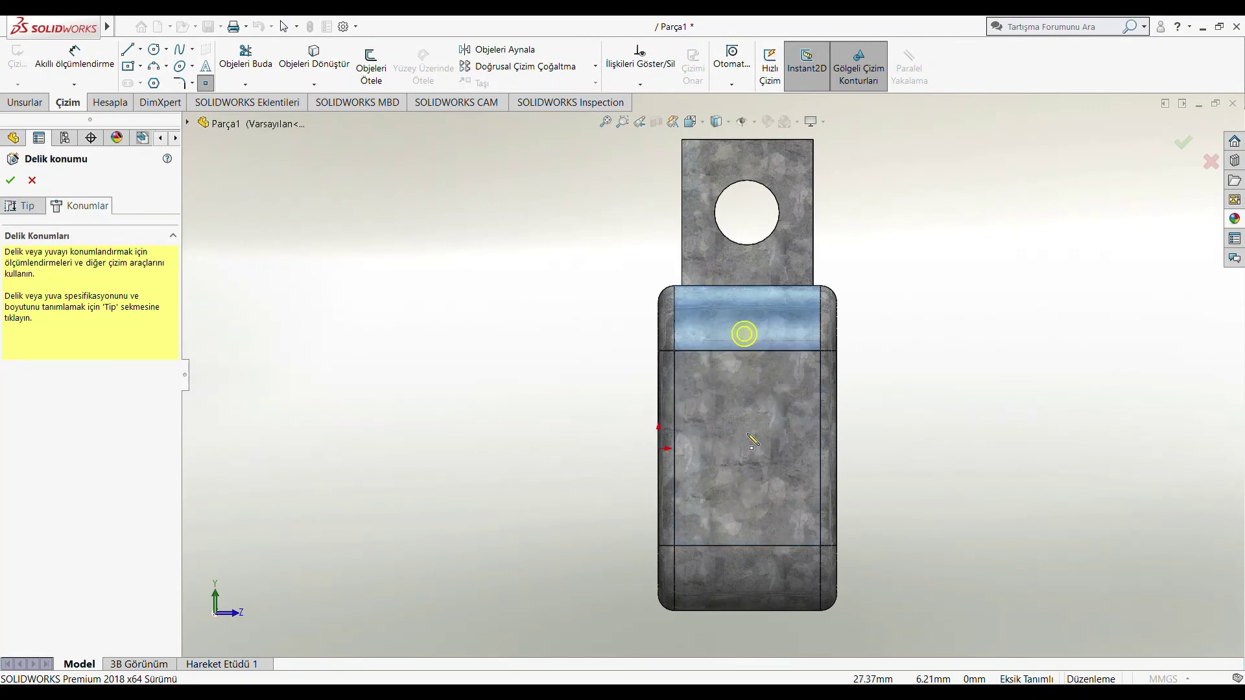
pyautogui.click(674, 448)
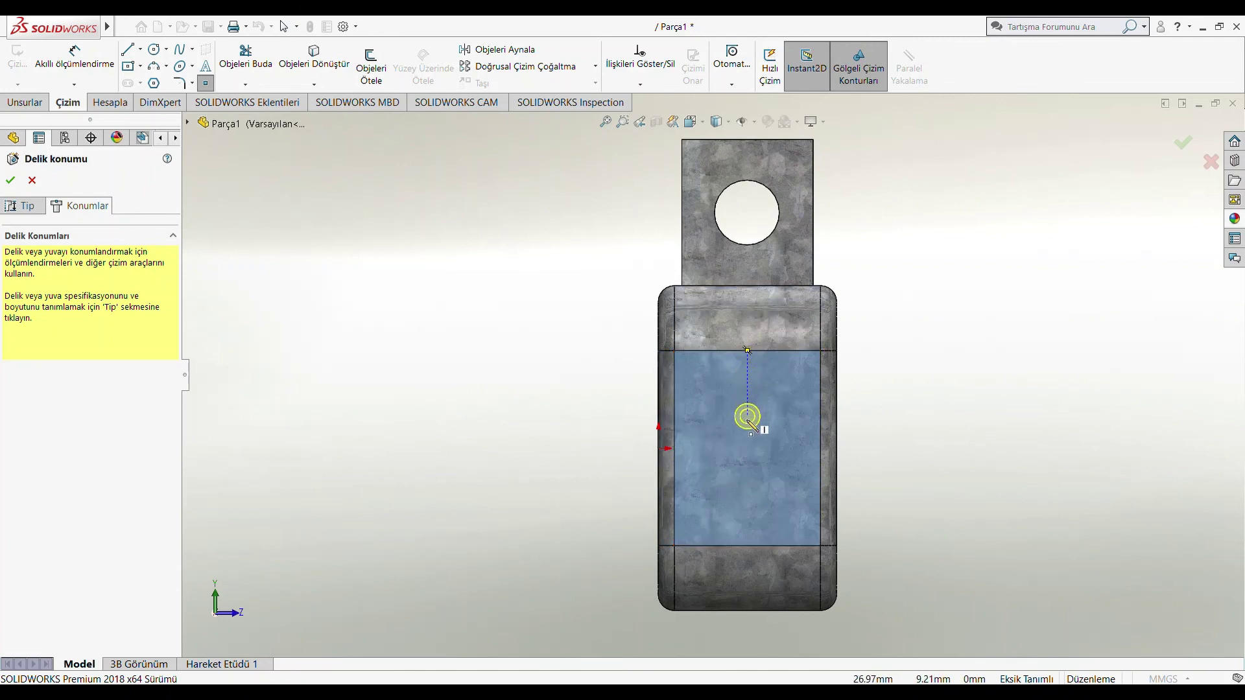
pyautogui.click(747, 449)
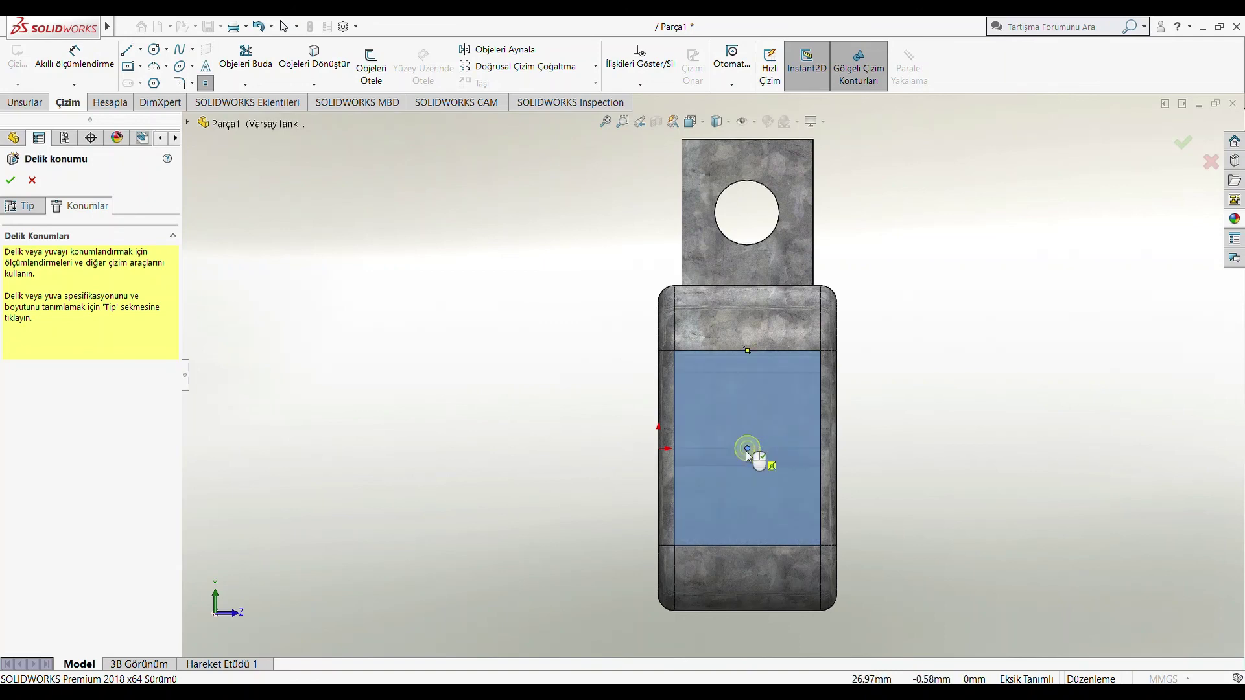
pyautogui.click(9, 185)
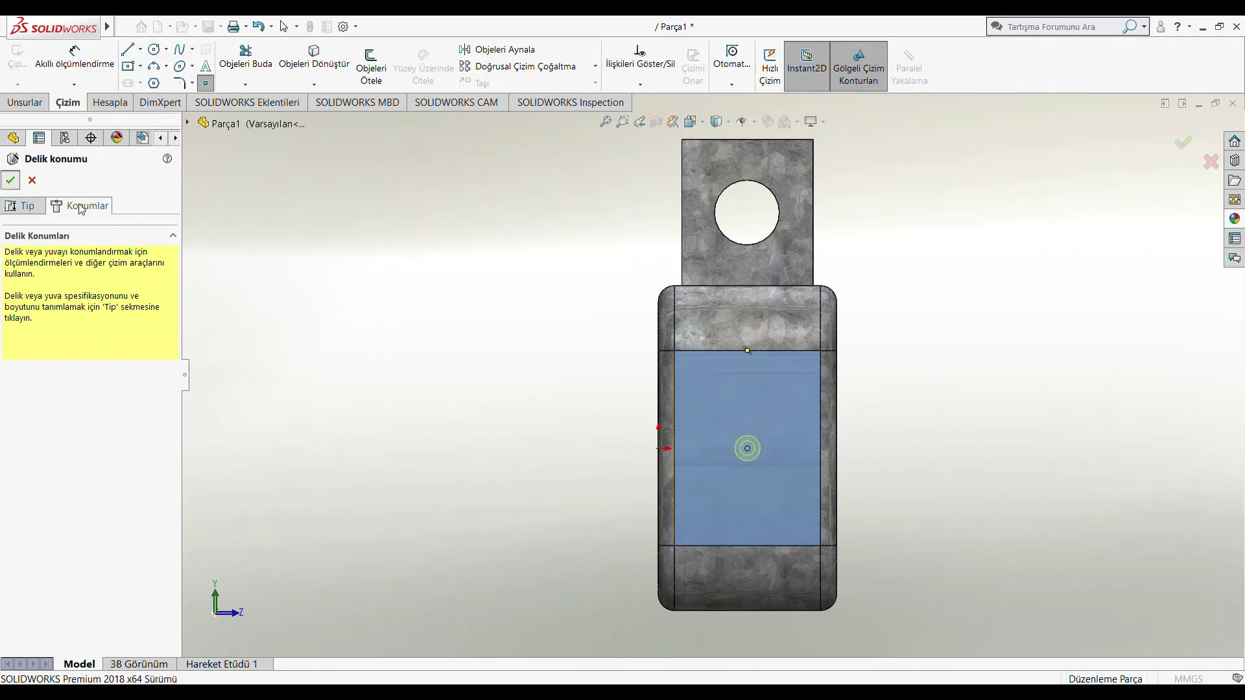
# Zoom and orbit for an oblique close-up of the centred side hole
pyautogui.scroll(-3, 711, 445)
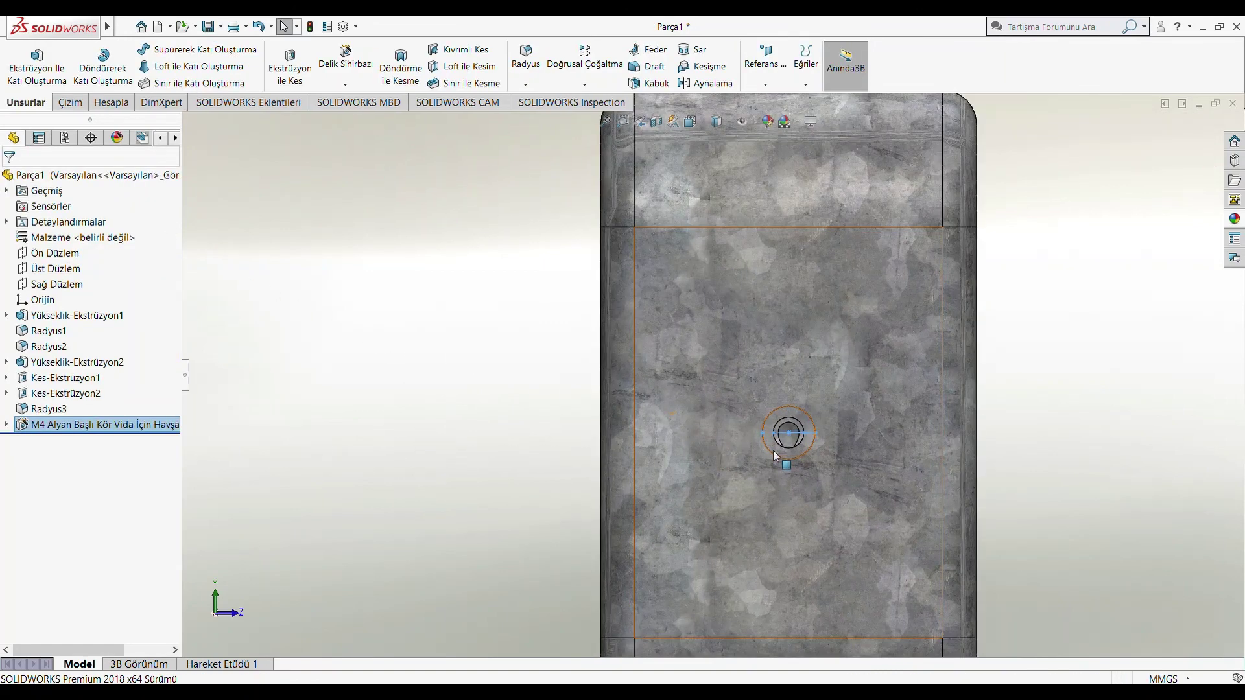
pyautogui.scroll(3, 954, 397)
pyautogui.scroll(-3, 750, 402)
pyautogui.scroll(-3, 750, 402)
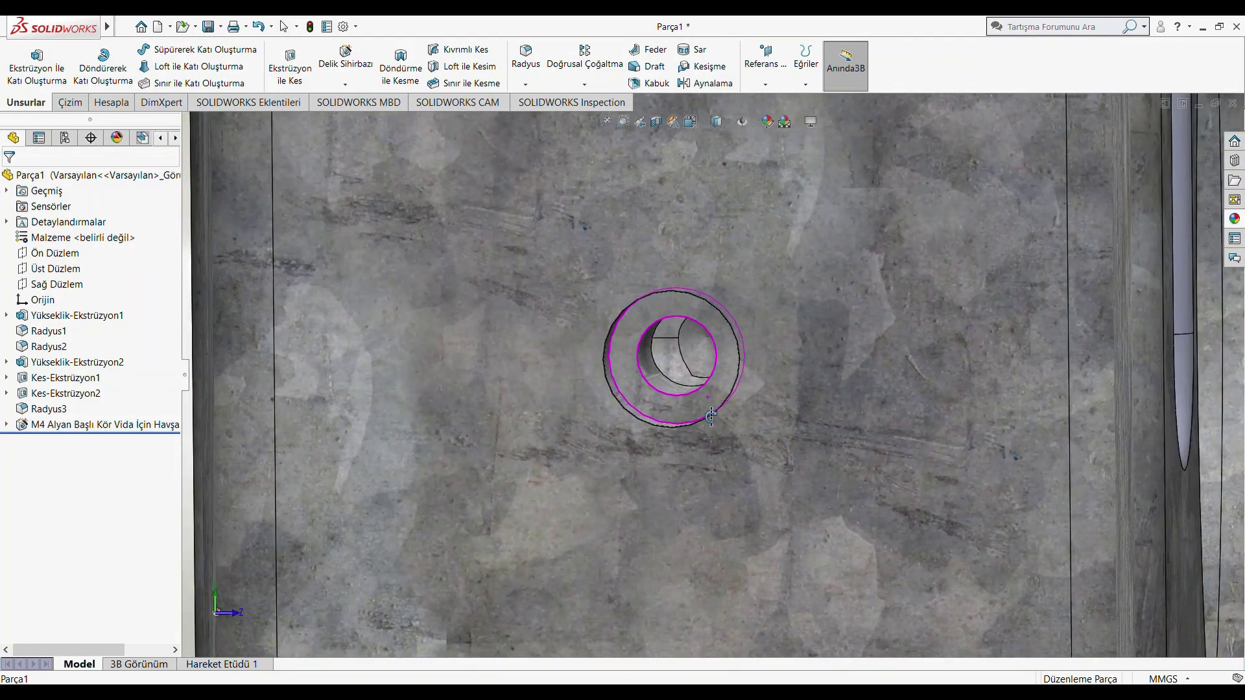
pyautogui.moveTo(722, 417)
pyautogui.mouseDown(button='middle')
pyautogui.moveTo(543, 343)
pyautogui.moveTo(578, 368)
pyautogui.moveTo(593, 356)
pyautogui.moveTo(528, 361)
pyautogui.moveTo(589, 367)
pyautogui.moveTo(524, 380)
pyautogui.mouseUp(button='middle')
pyautogui.scroll(-2, 543, 344)
pyautogui.scroll(3, 542, 344)
pyautogui.scroll(3, 527, 333)
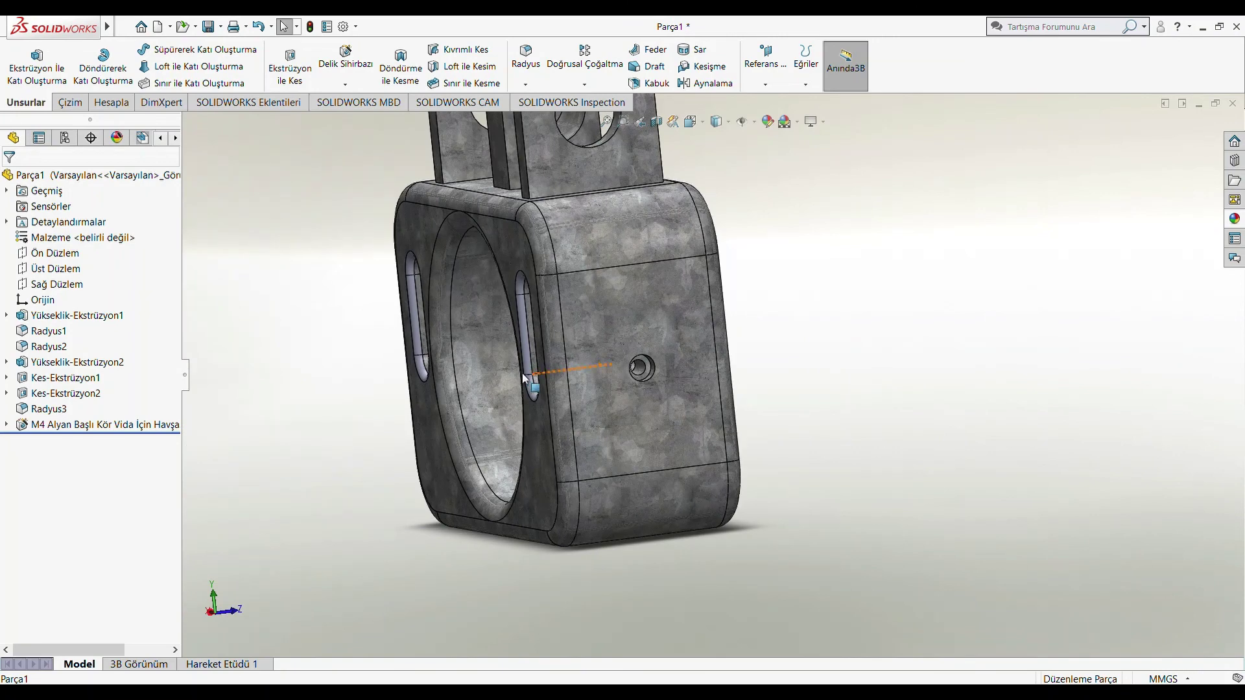
pyautogui.scroll(-2, 650, 371)
pyautogui.scroll(5, 648, 352)
pyautogui.scroll(1, 673, 362)
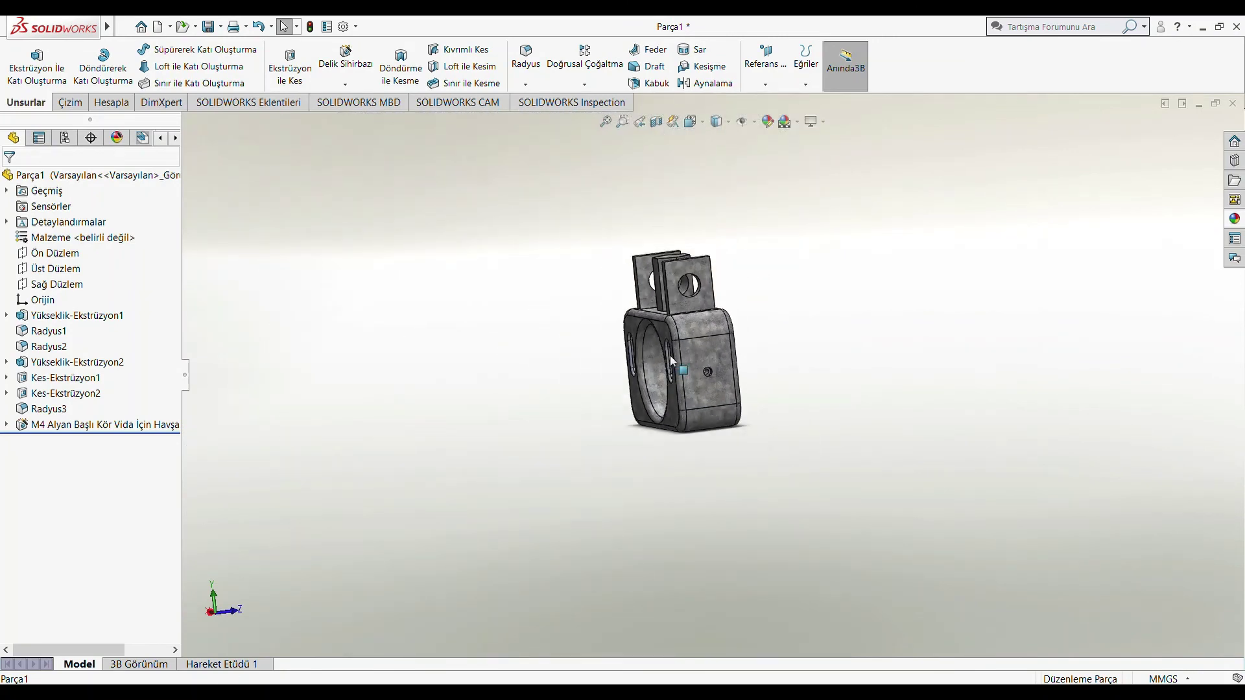
# Turn the part to view the large bore, side face and lugs, then show the Sketch tools
pyautogui.moveTo(672, 361); pyautogui.dragTo(662, 371, button='middle')
pyautogui.scroll(-3, 662, 371)
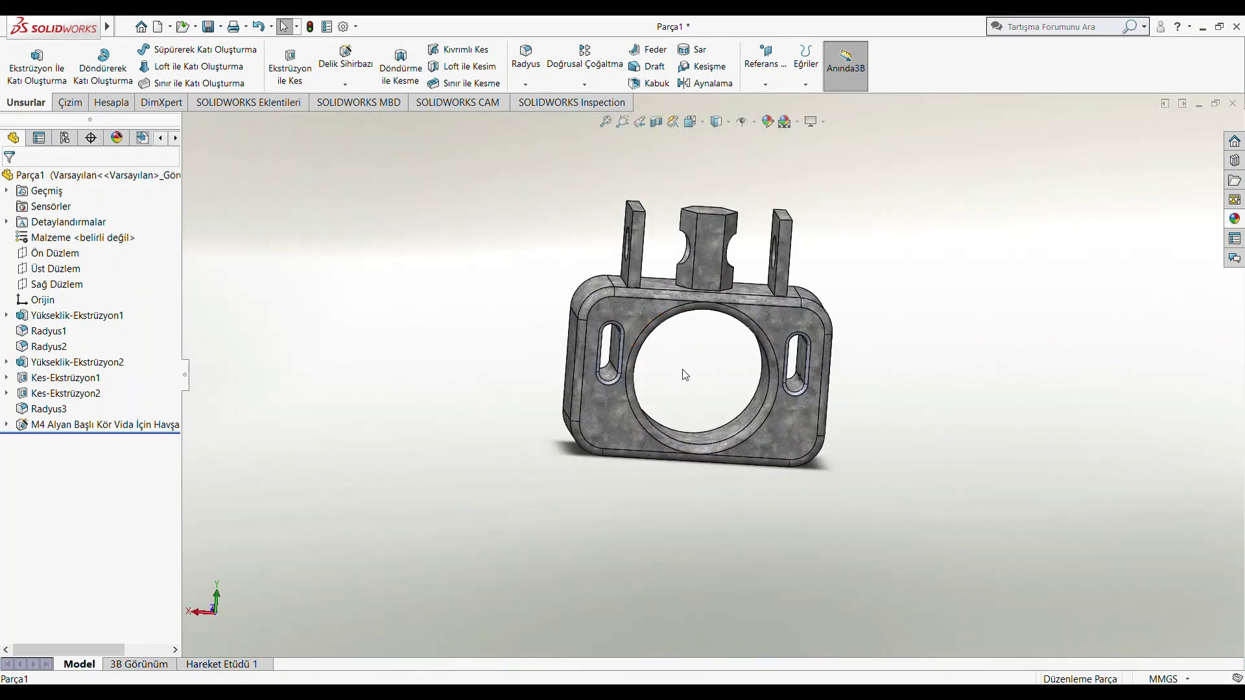
pyautogui.scroll(-2, 695, 397)
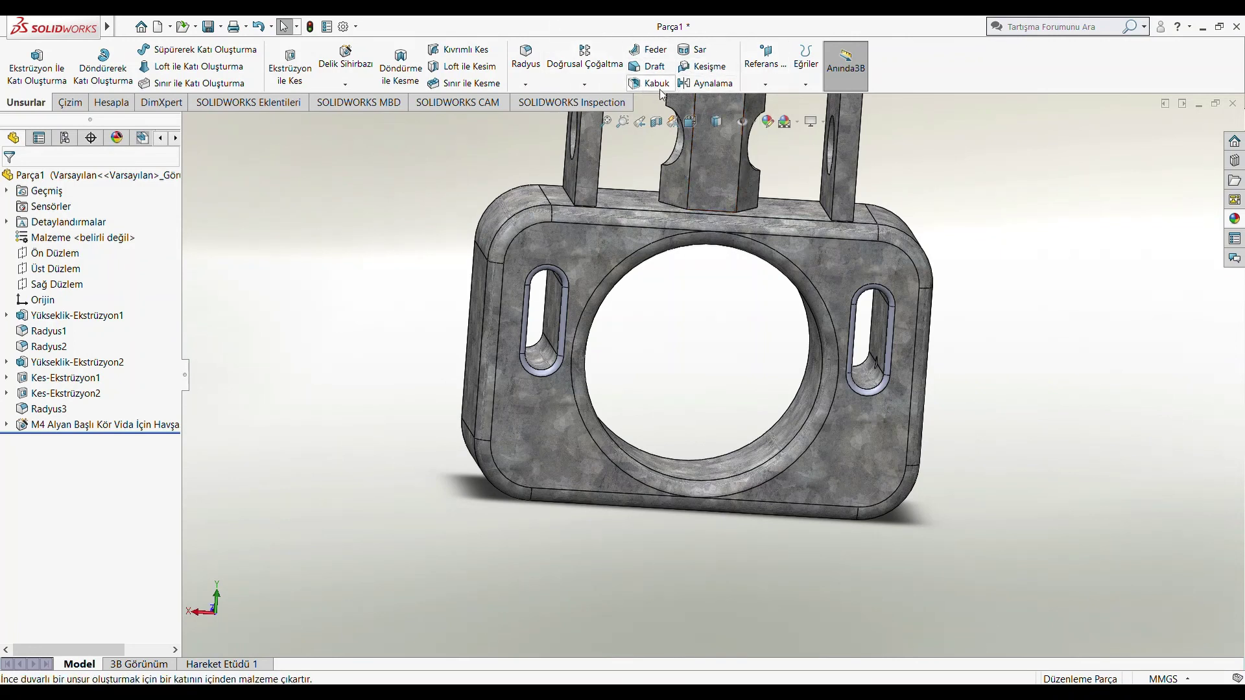
pyautogui.scroll(3, 780, 268)
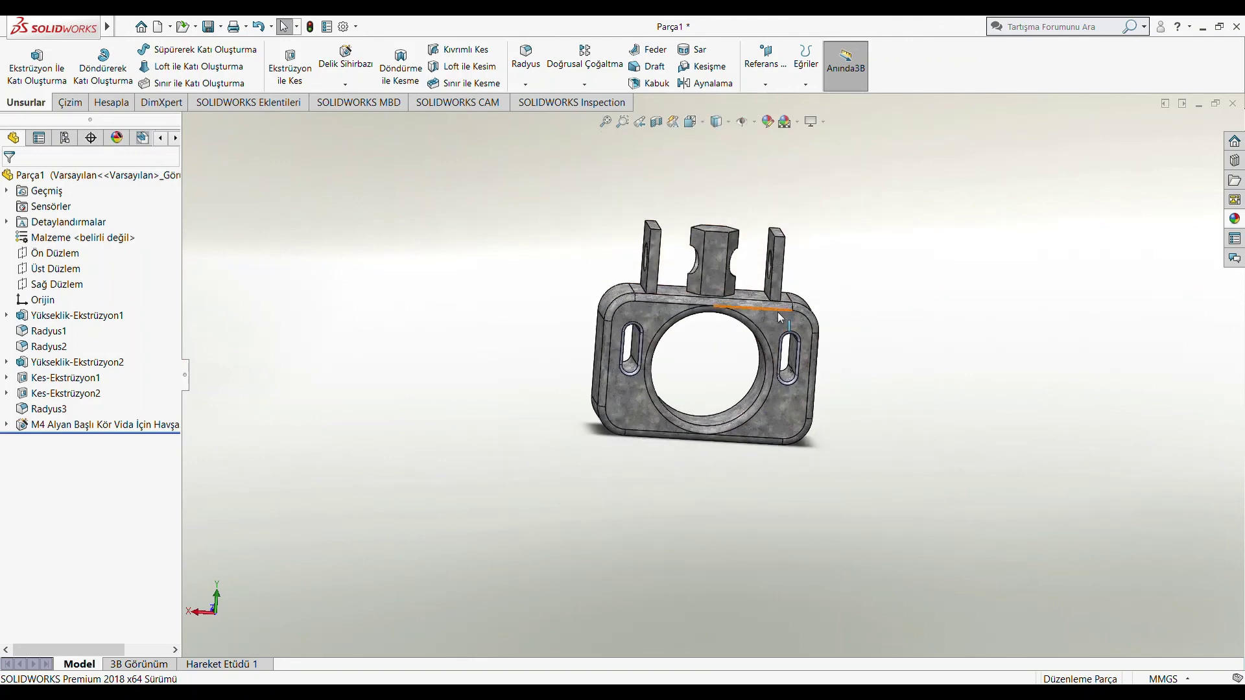
pyautogui.moveTo(780, 314); pyautogui.dragTo(698, 297, button='middle')
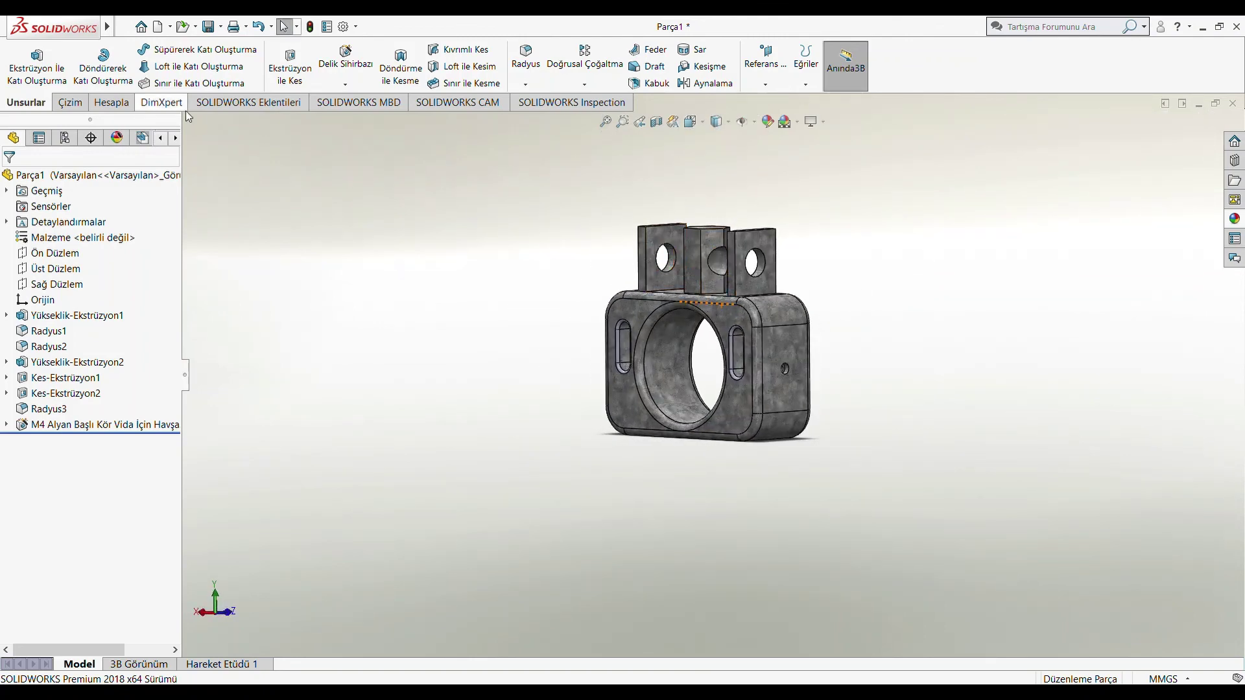
pyautogui.click(68, 102)
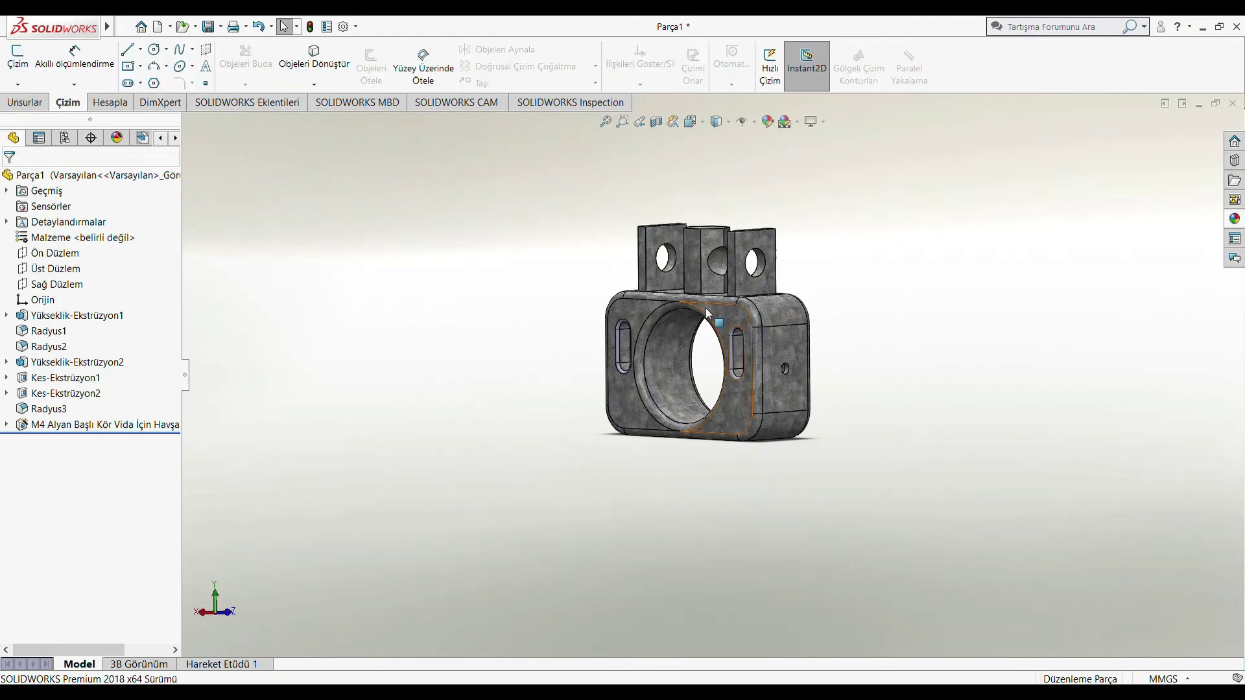